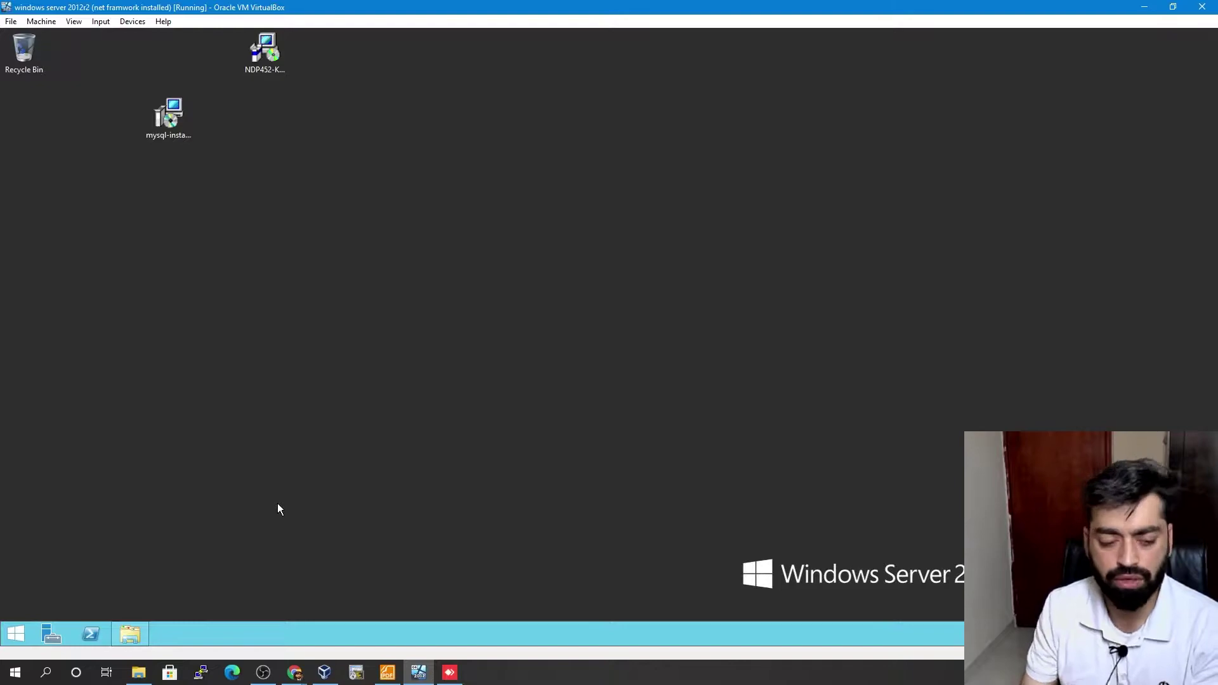
# - Bring Chrome forward and browse back to the main MySQL downloads page
pyautogui.moveTo(295, 671)
pyautogui.click(365, 619)
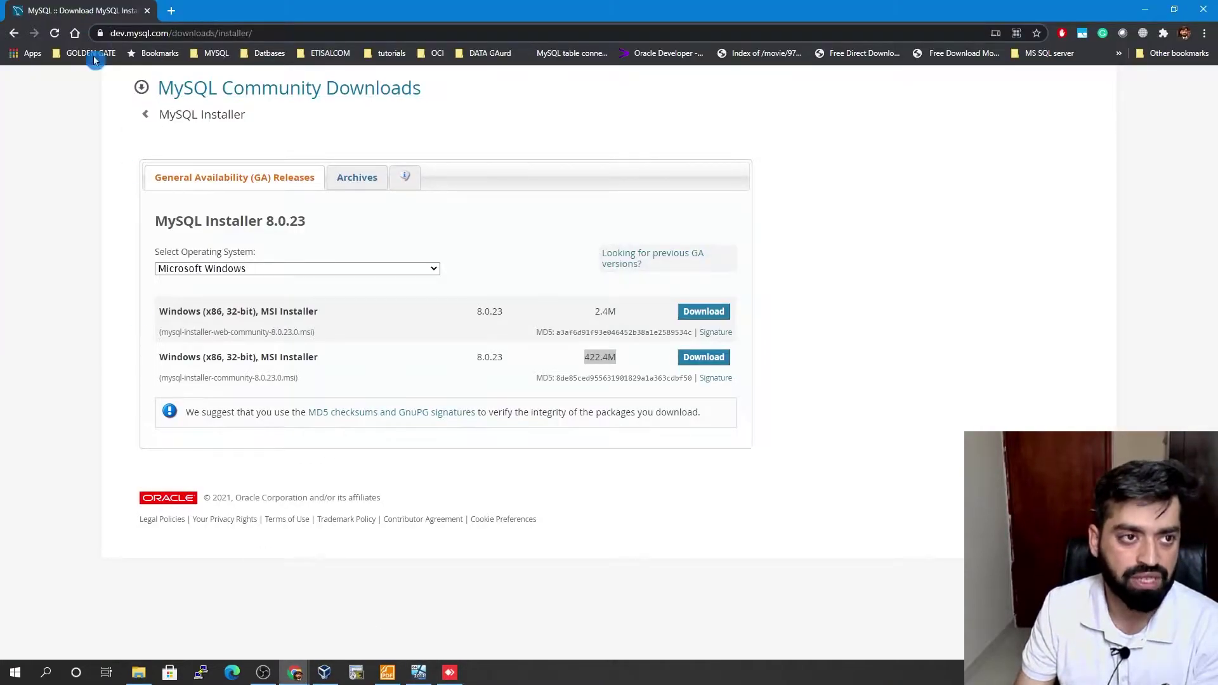
pyautogui.click(340, 114)
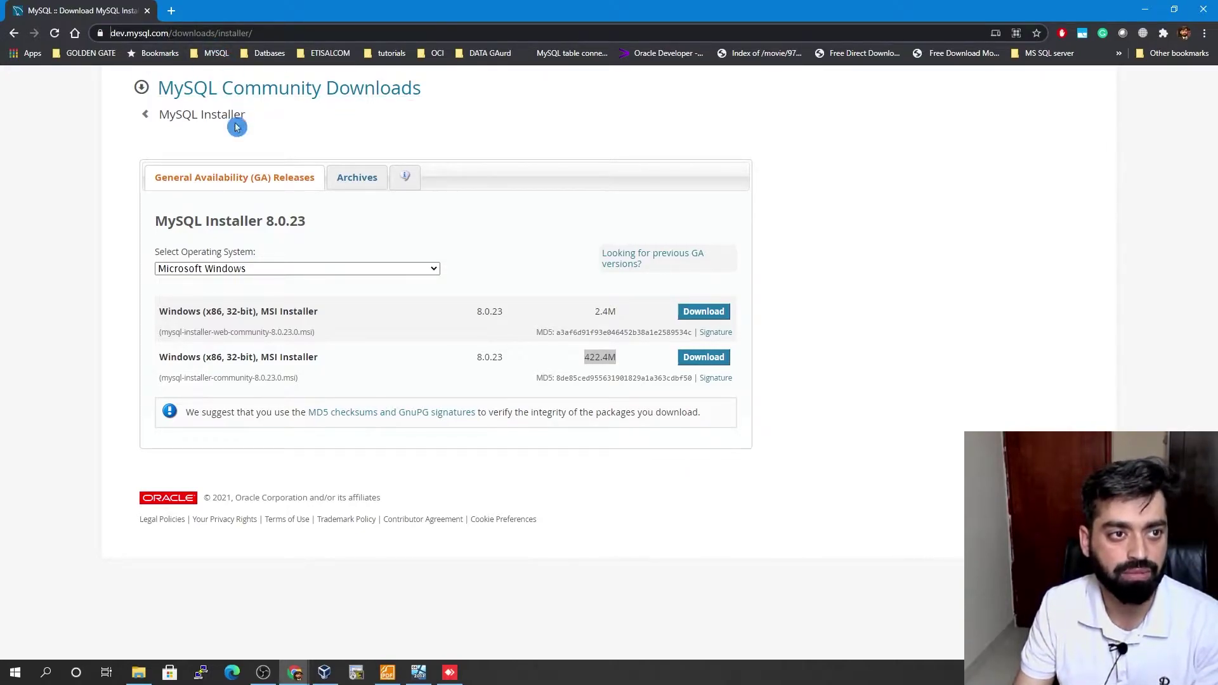
pyautogui.click(12, 38)
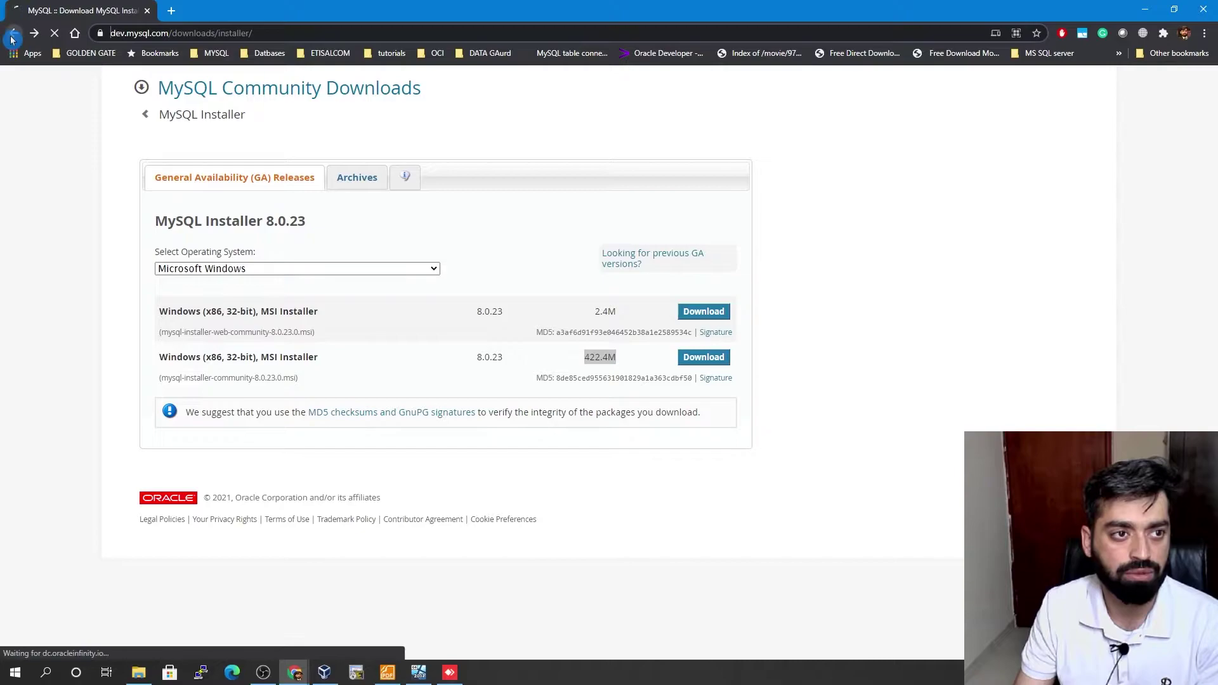
pyautogui.click(371, 85)
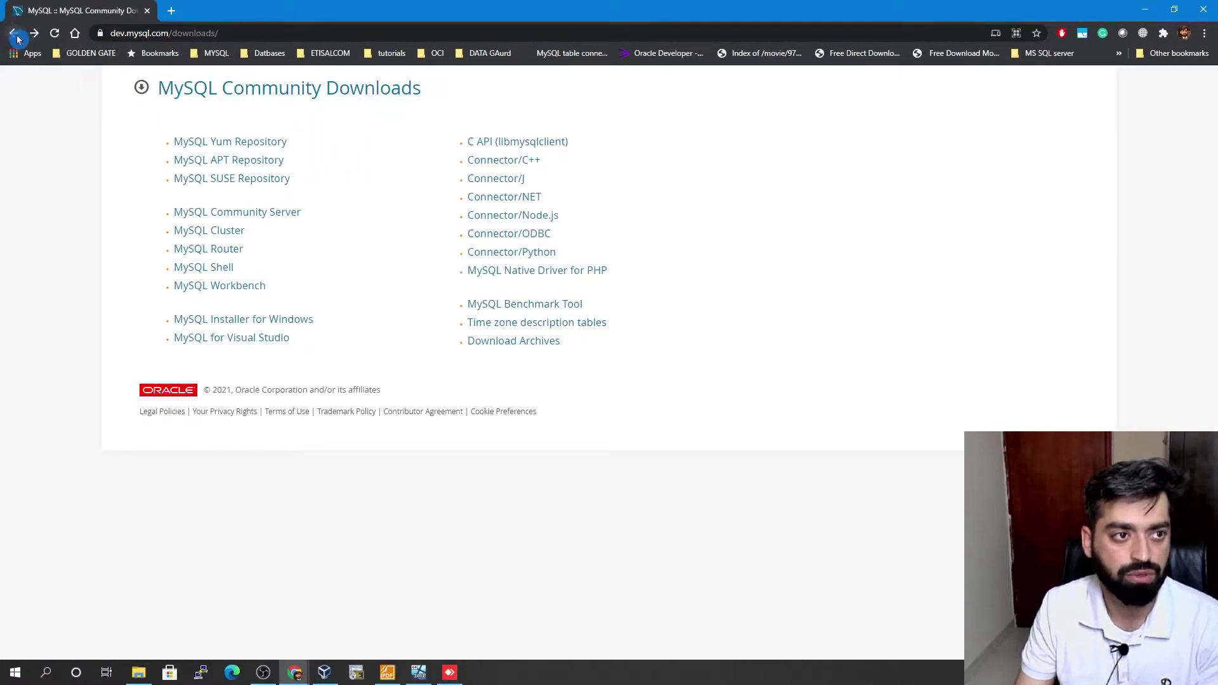
pyautogui.hotkey('alt', 'Left')
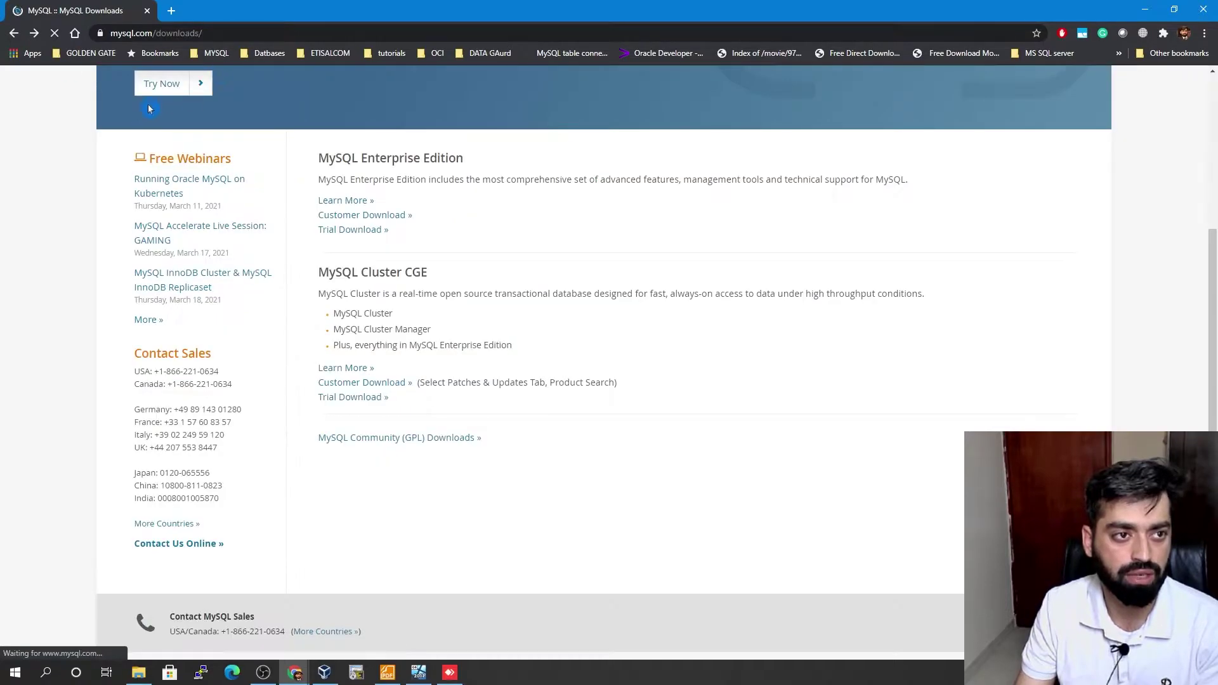
pyautogui.scroll(8, 373, 140)
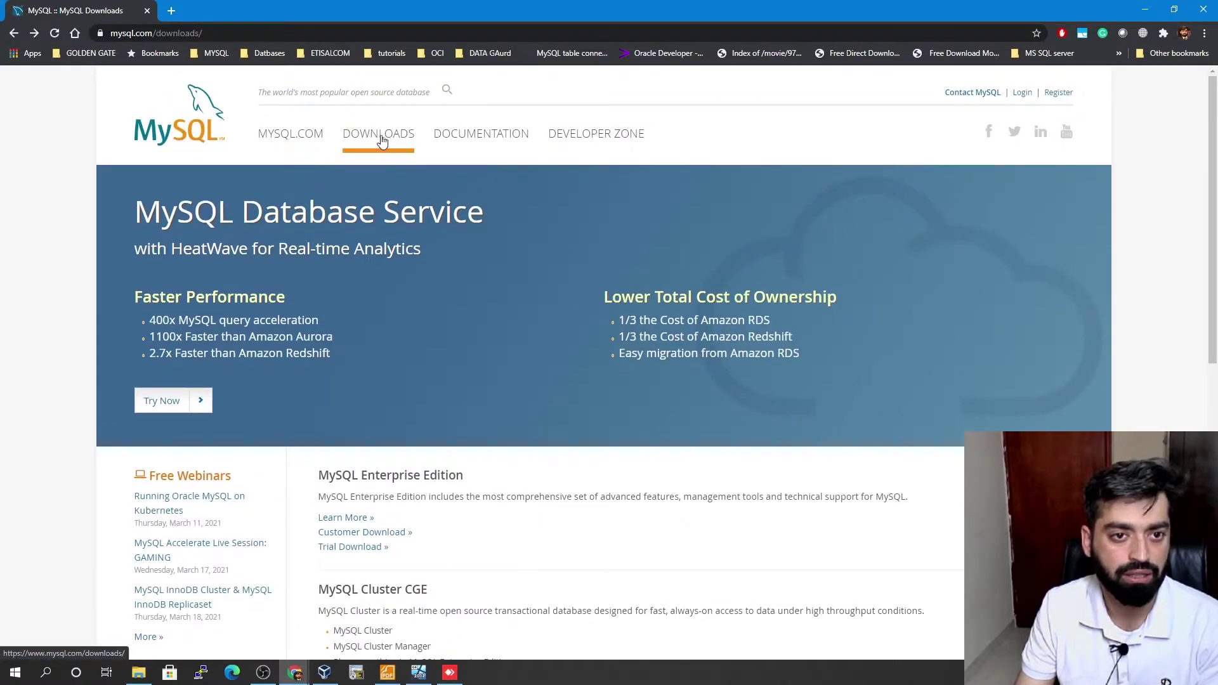
pyautogui.scroll(-6, 378, 139)
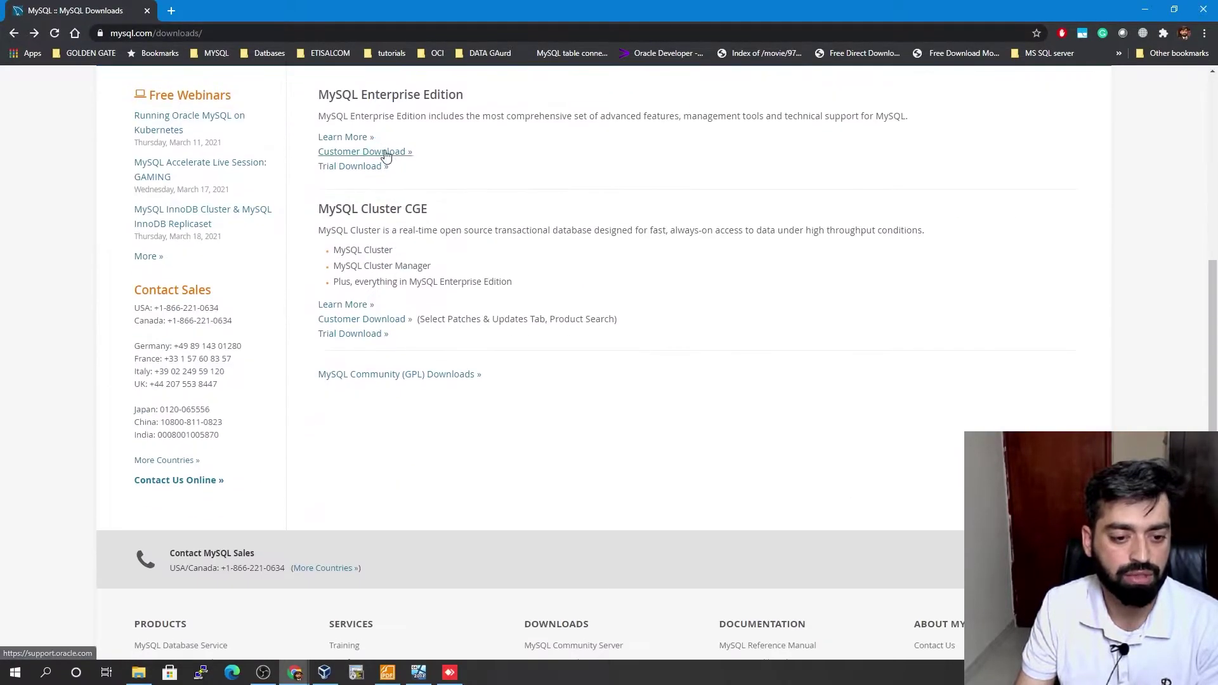
# - Open Community (GPL) Downloads > MySQL Installer for Windows, highlight the 422.4M size, and minimize Chrome
pyautogui.click(365, 374)
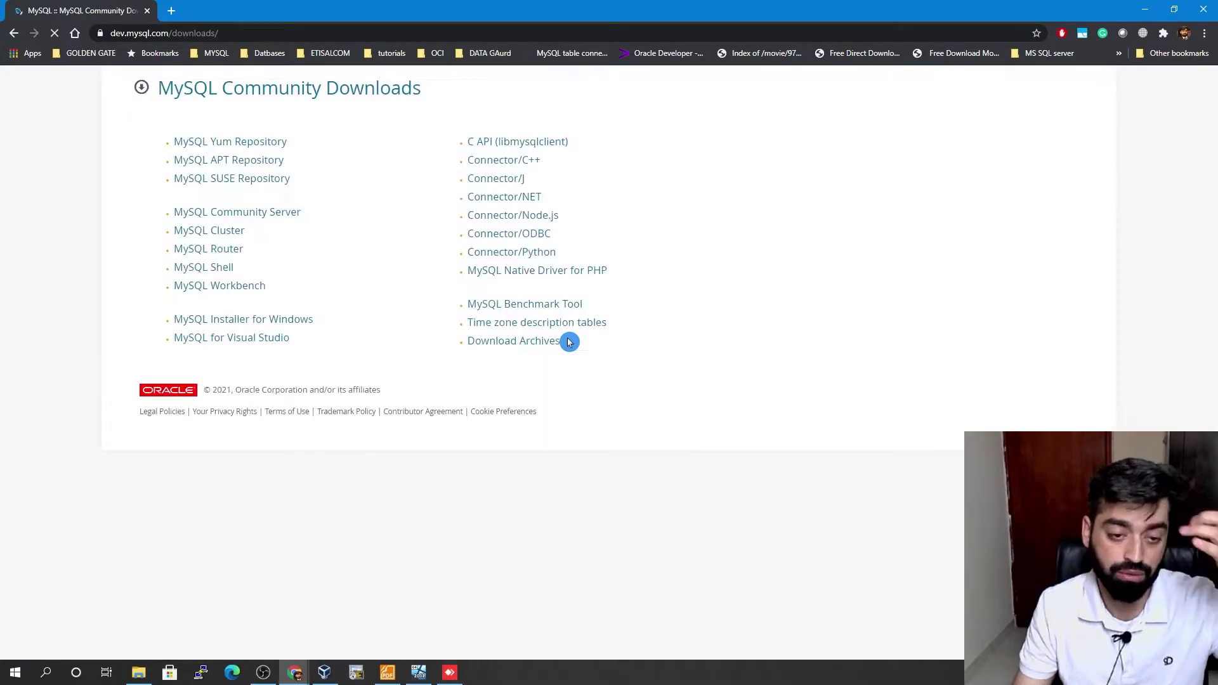
pyautogui.click(234, 321)
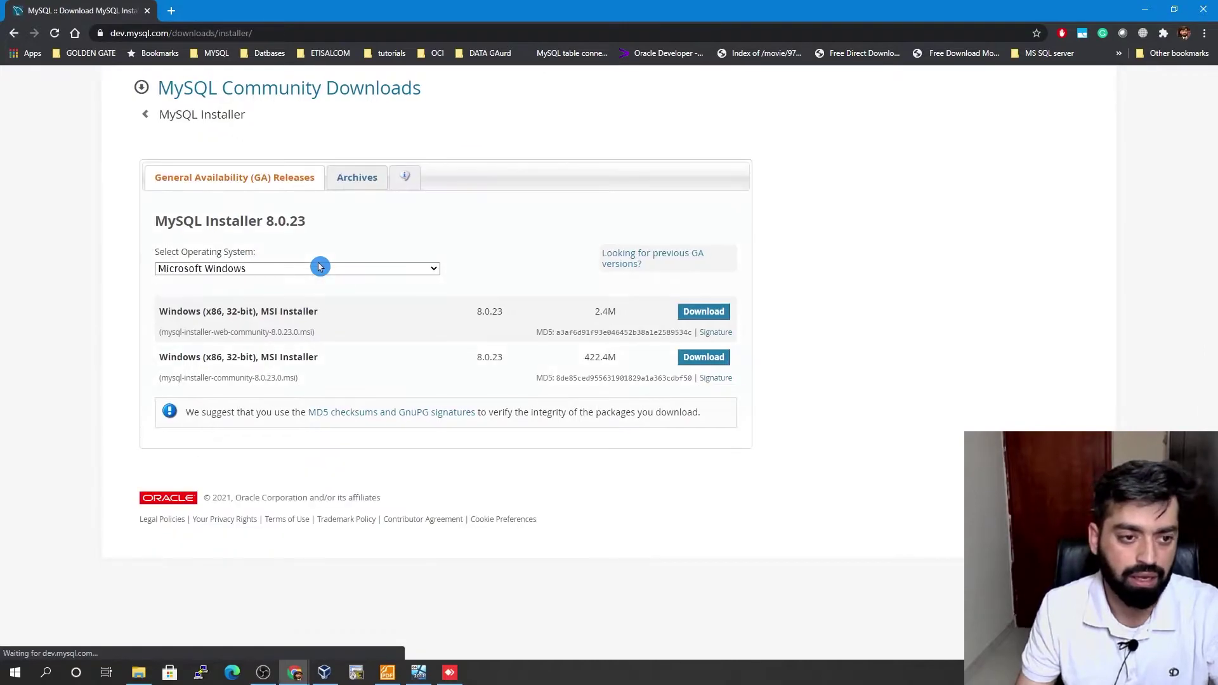
pyautogui.moveTo(584, 356); pyautogui.dragTo(637, 361)
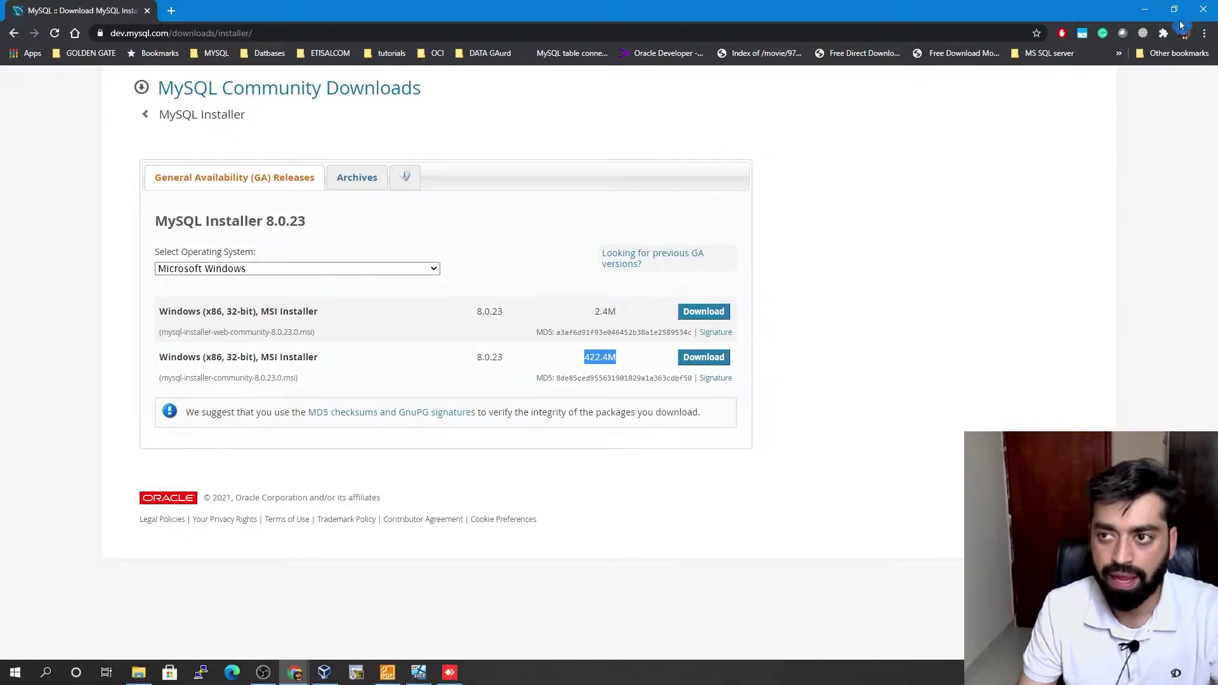
pyautogui.click(1145, 9)
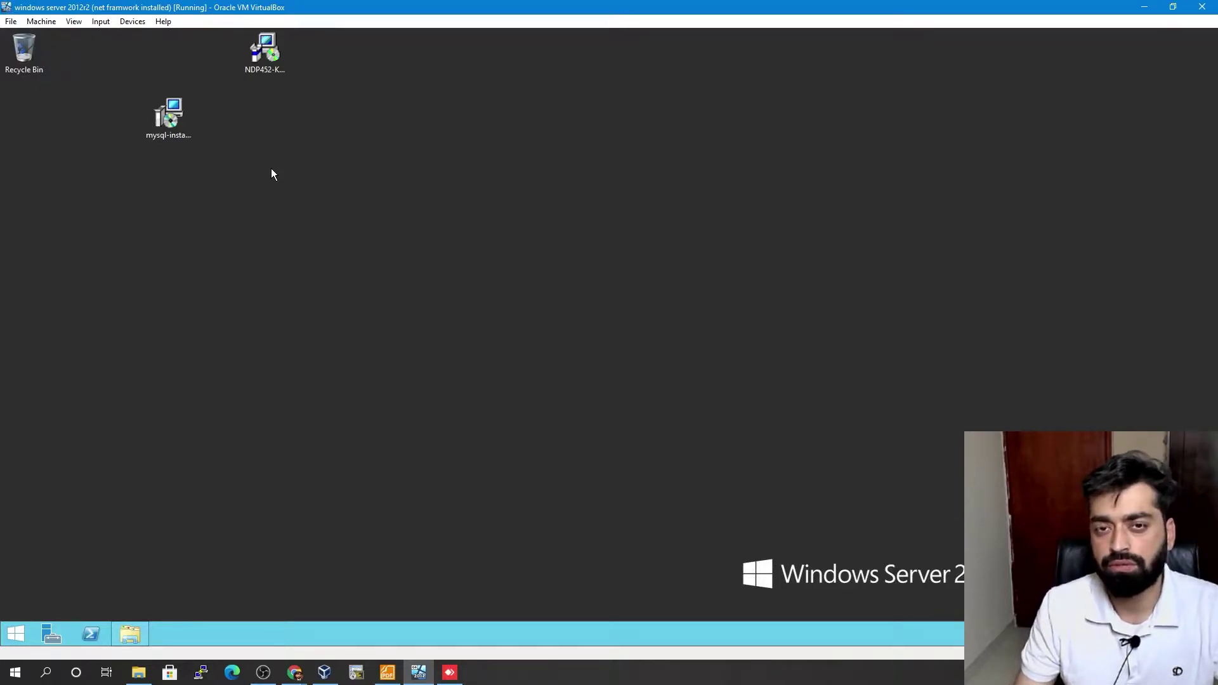
# - Launch mysql-installer-community-8.0.23.0 from the VM desktop and wait for Choosing a Setup Type
pyautogui.click(276, 76)
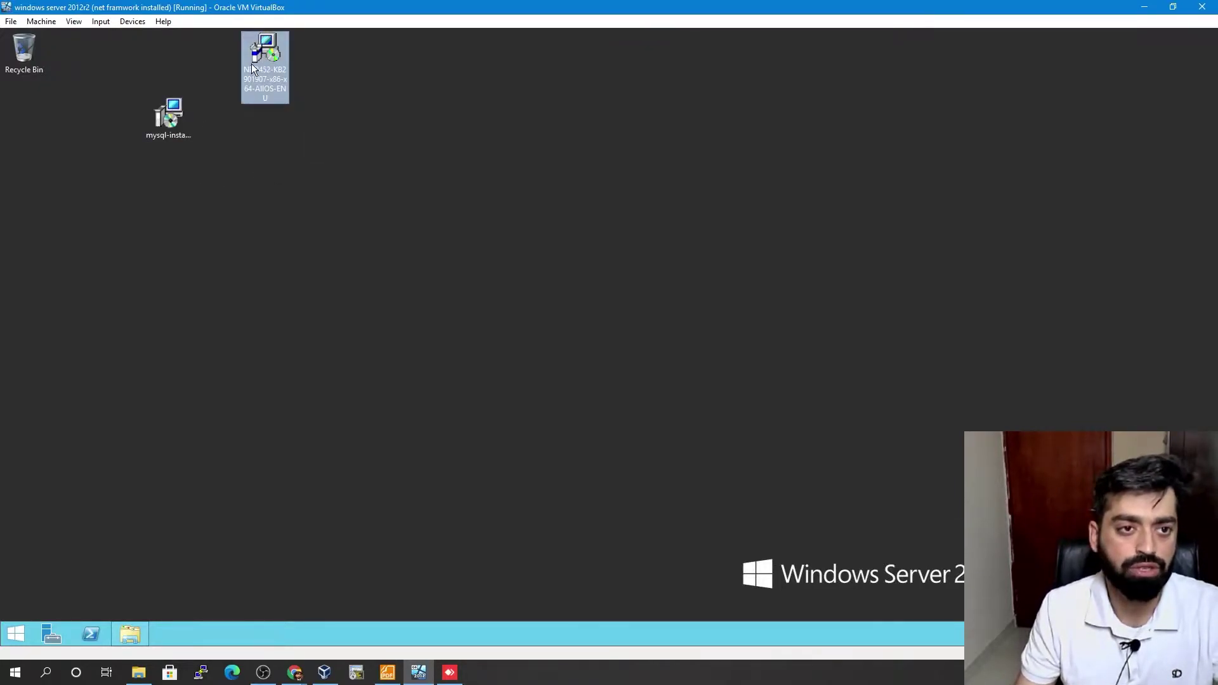
pyautogui.click(558, 224)
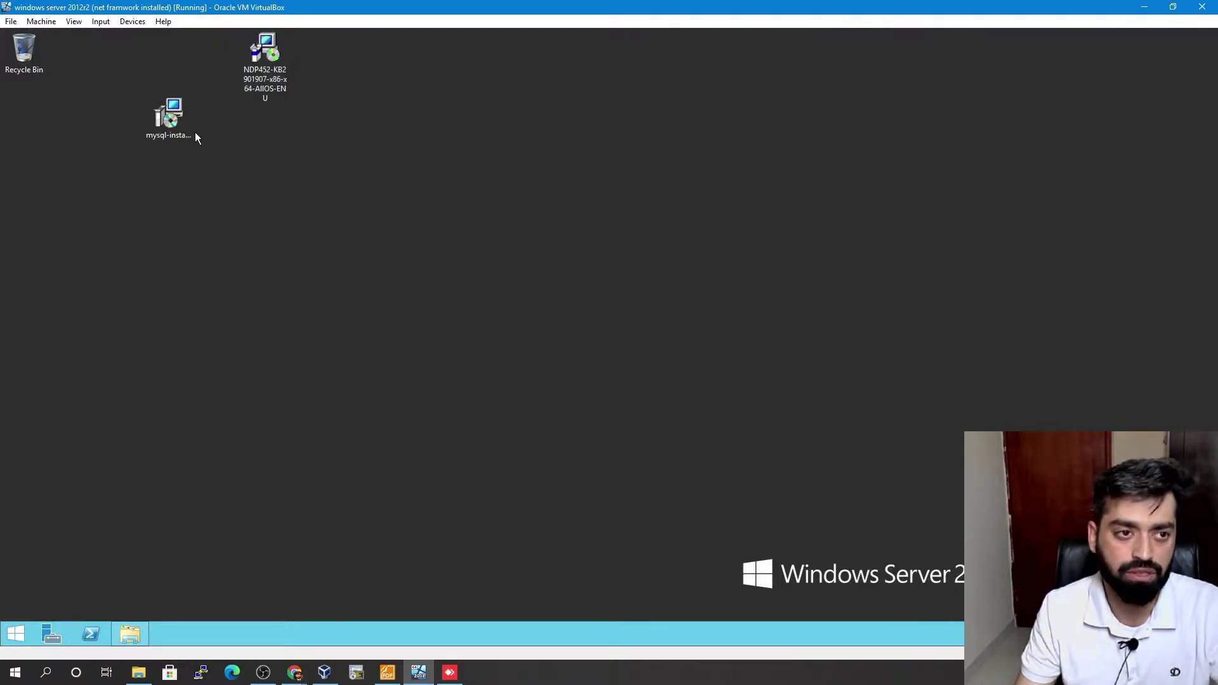
pyautogui.doubleClick(178, 131)
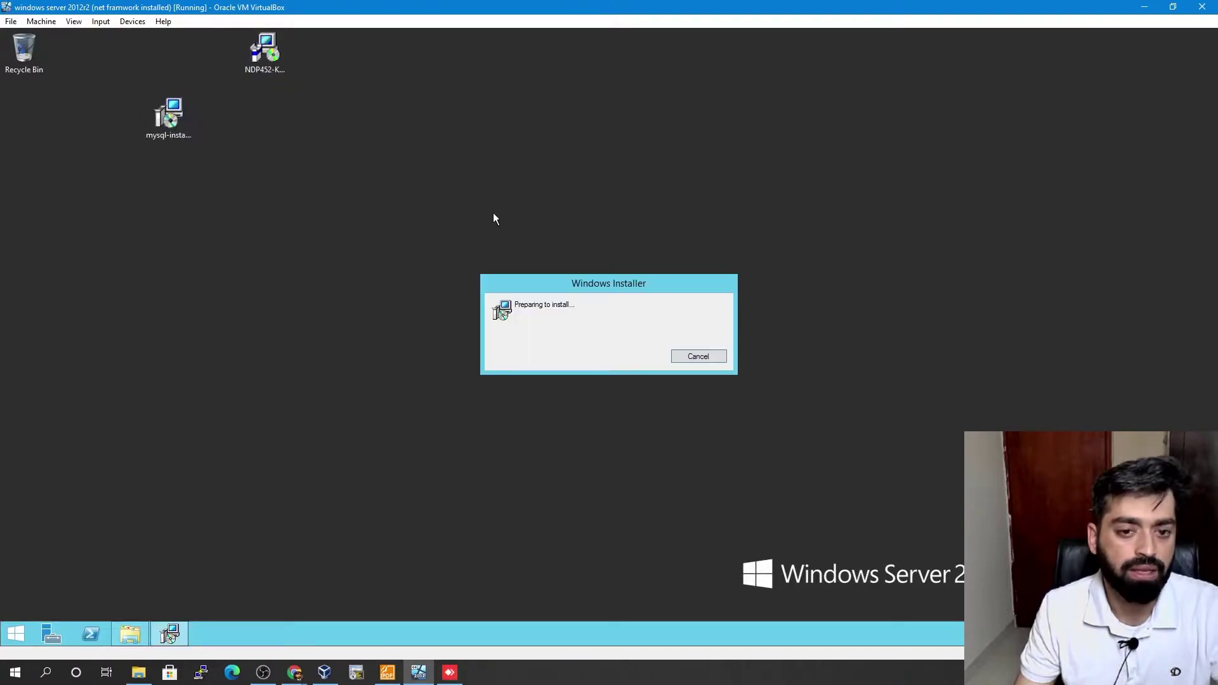
pyautogui.click(181, 143)
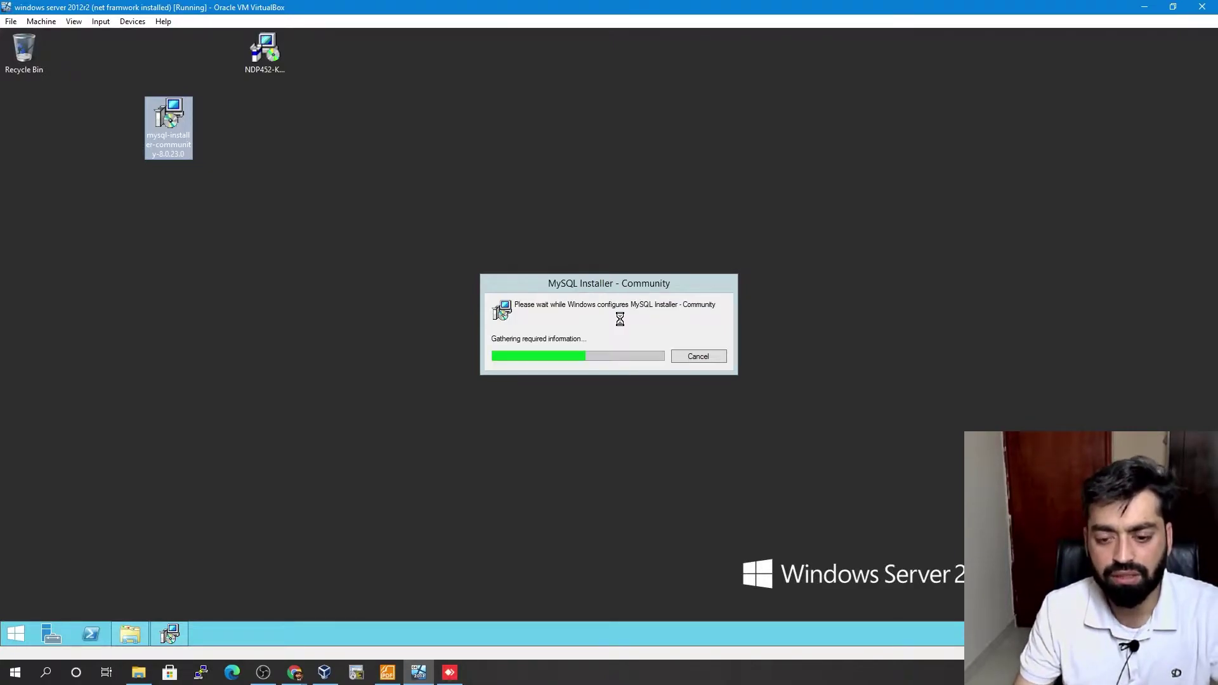
pyautogui.click(261, 672)
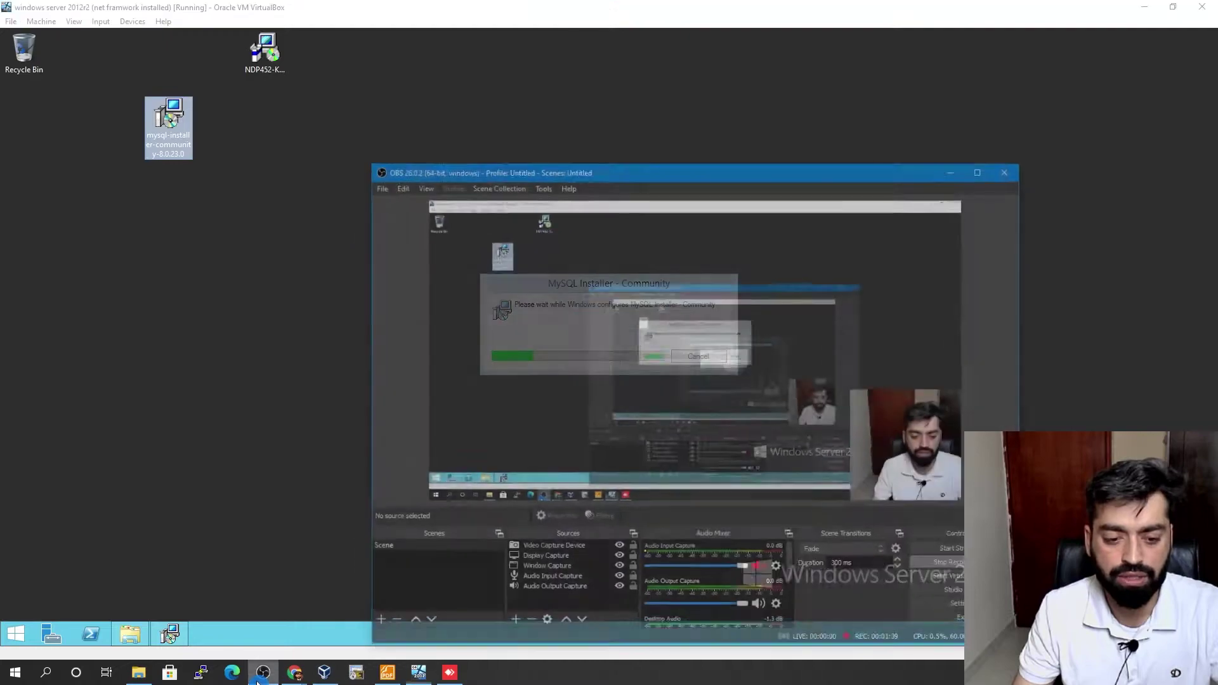
pyautogui.click(259, 676)
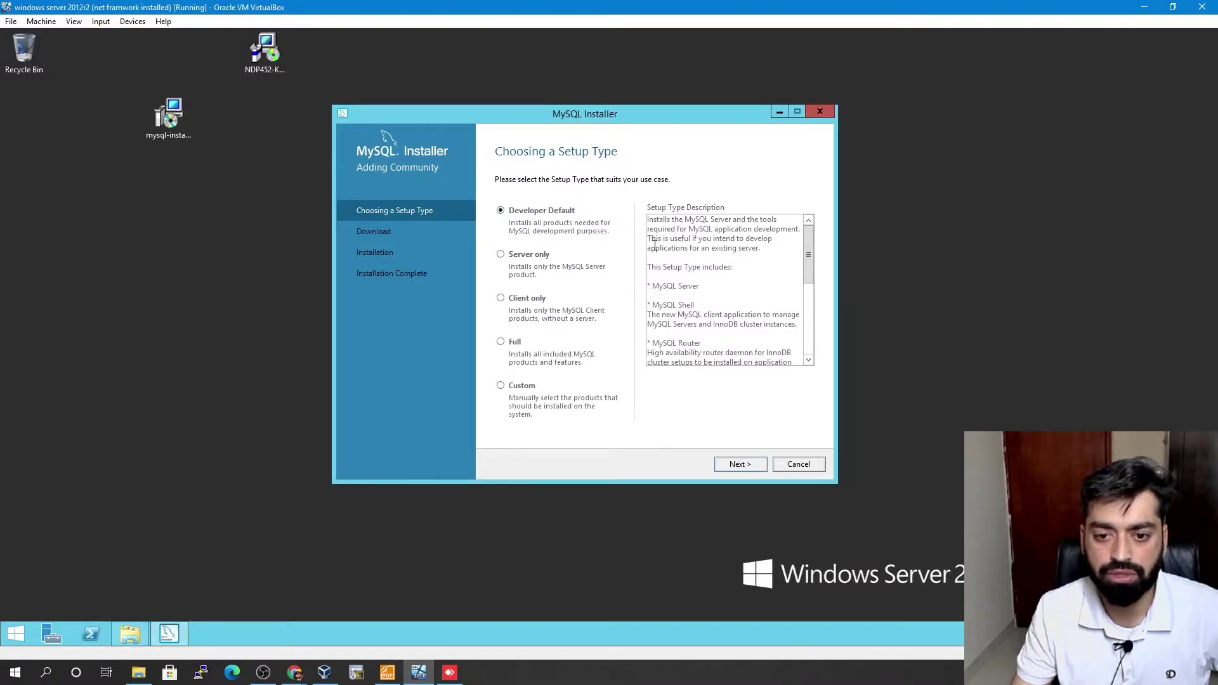
# - Compare the setup types, then choose Custom and continue to product selection
pyautogui.click(501, 255)
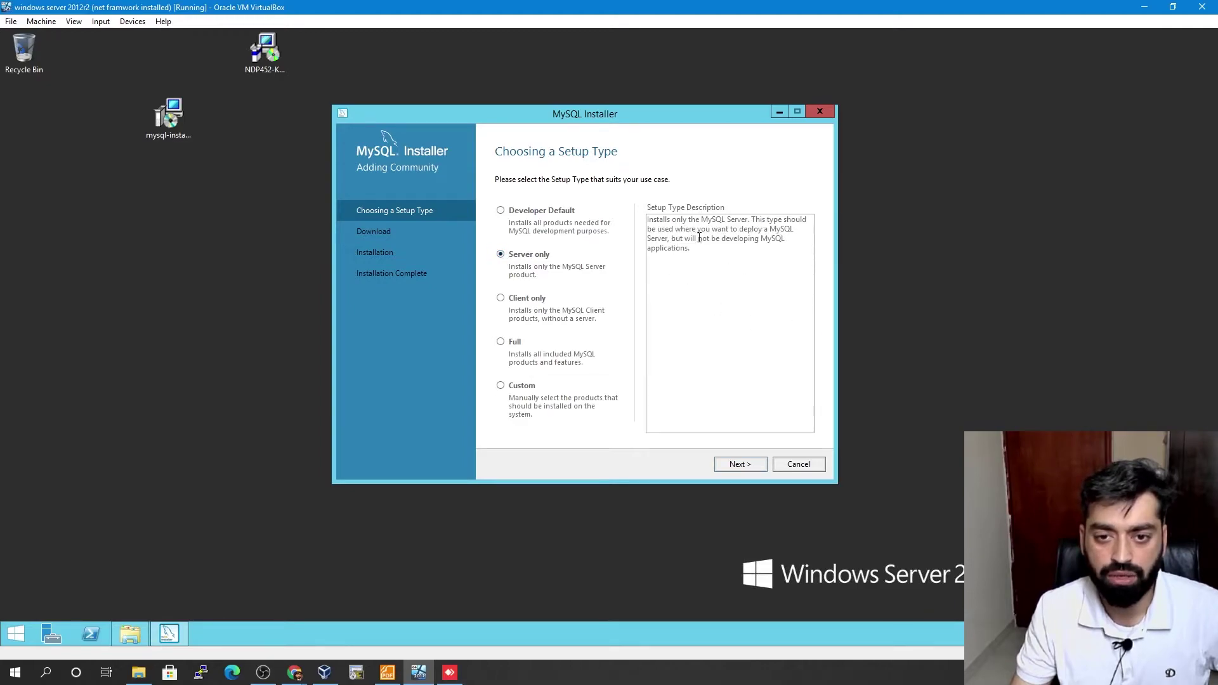
pyautogui.click(501, 301)
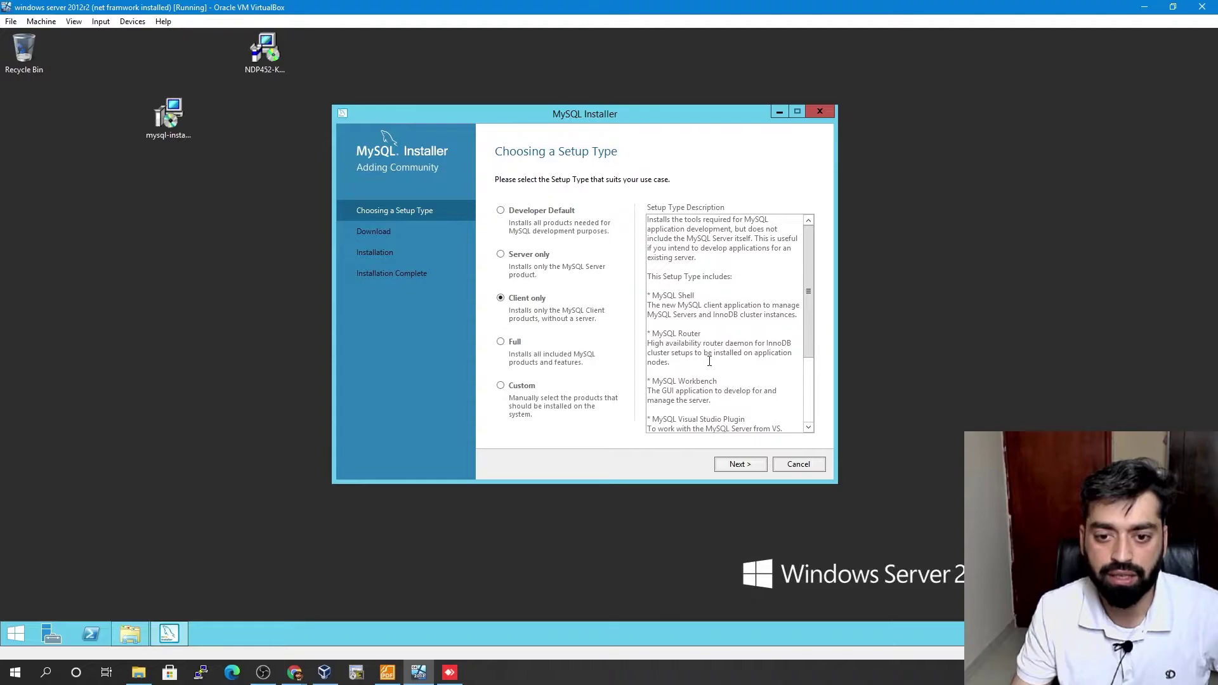
pyautogui.click(501, 342)
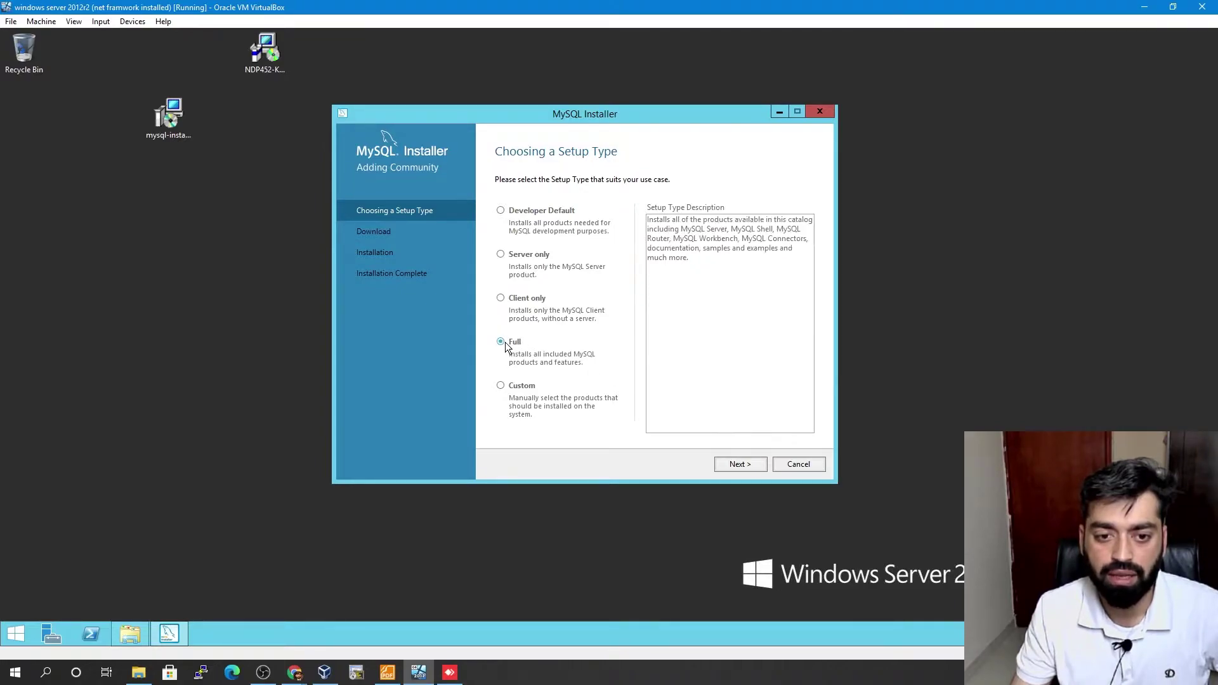
pyautogui.click(514, 384)
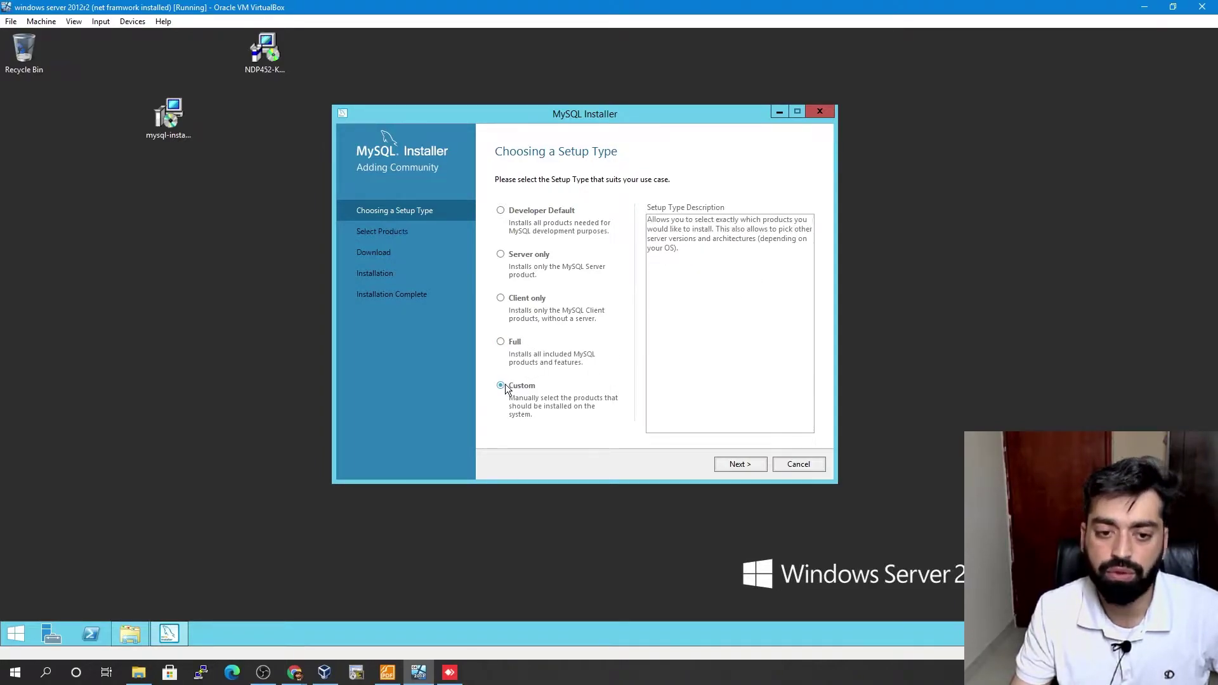
pyautogui.click(739, 464)
# - Add MySQL Server 8.0.23 - X64 to the install list
pyautogui.click(501, 239)
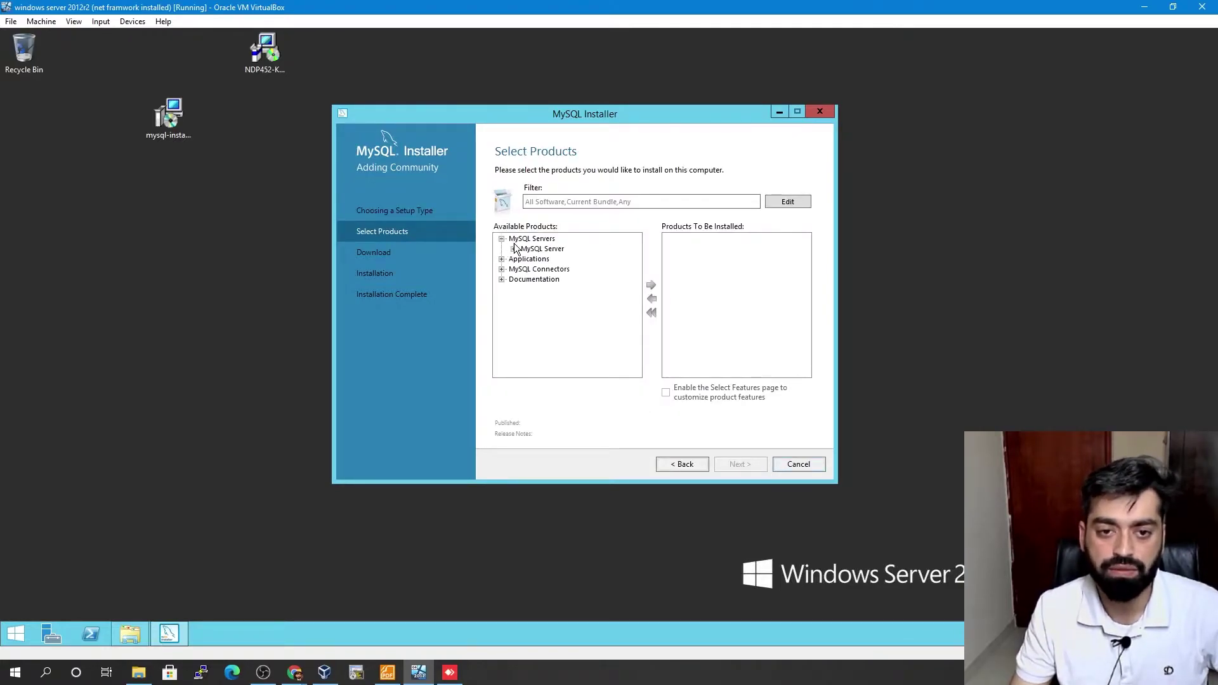
pyautogui.click(513, 249)
pyautogui.click(526, 259)
pyautogui.click(568, 270)
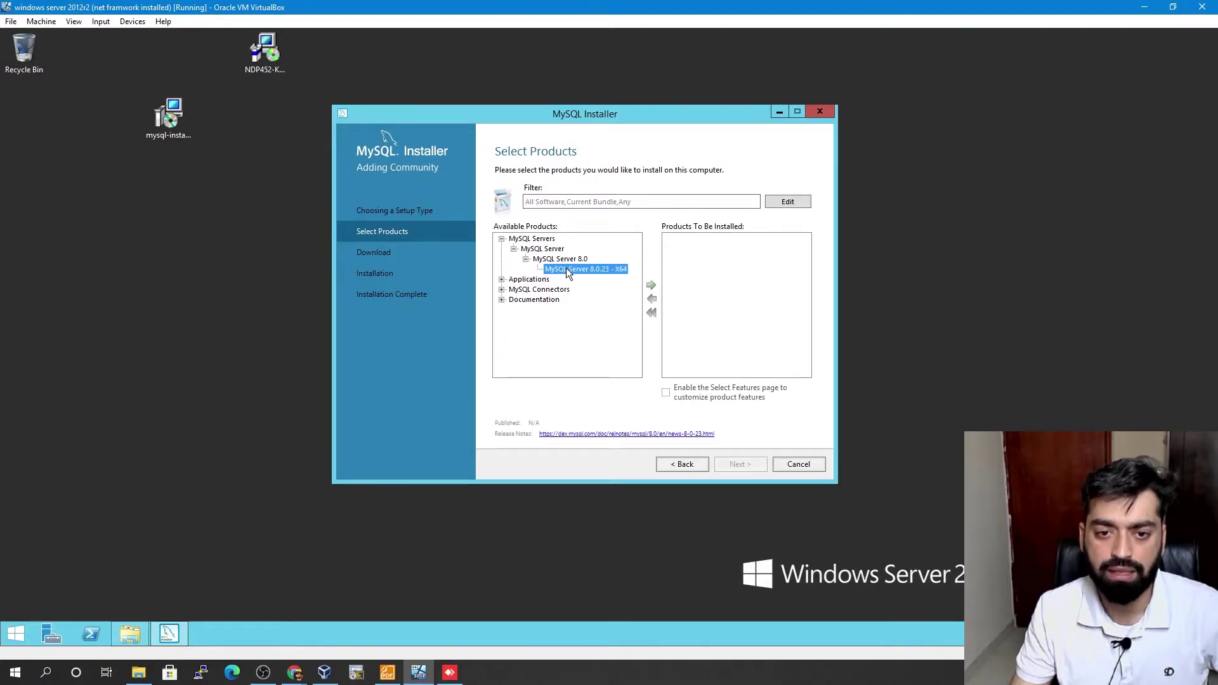
pyautogui.click(650, 284)
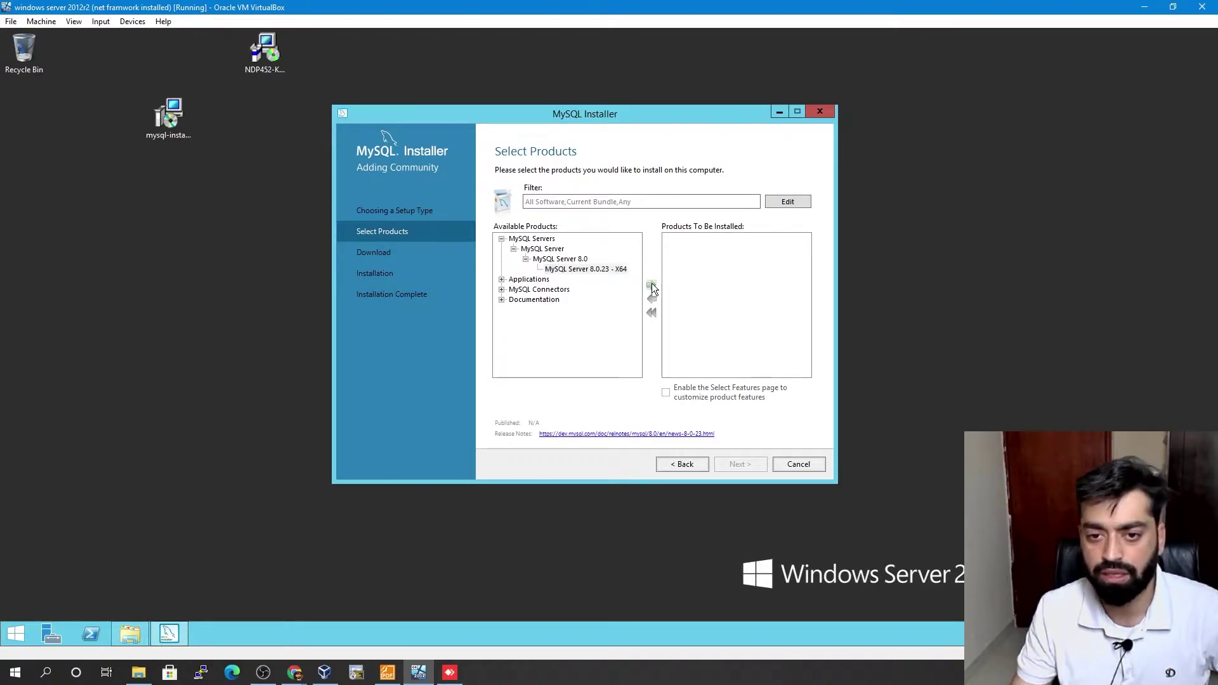
# - Add MySQL Workbench 8.0.23 - X64 and MySQL Shell 8.0.23 - X64, then continue
pyautogui.click(502, 280)
pyautogui.click(514, 290)
pyautogui.click(526, 300)
pyautogui.click(587, 310)
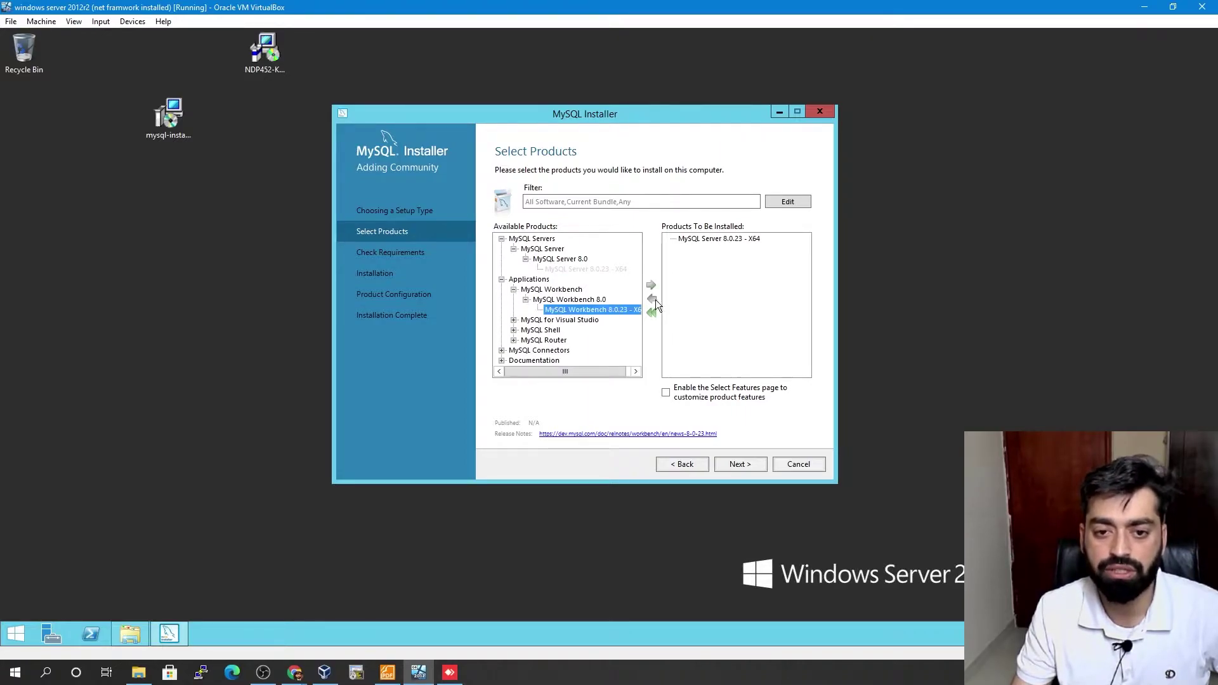
pyautogui.click(651, 284)
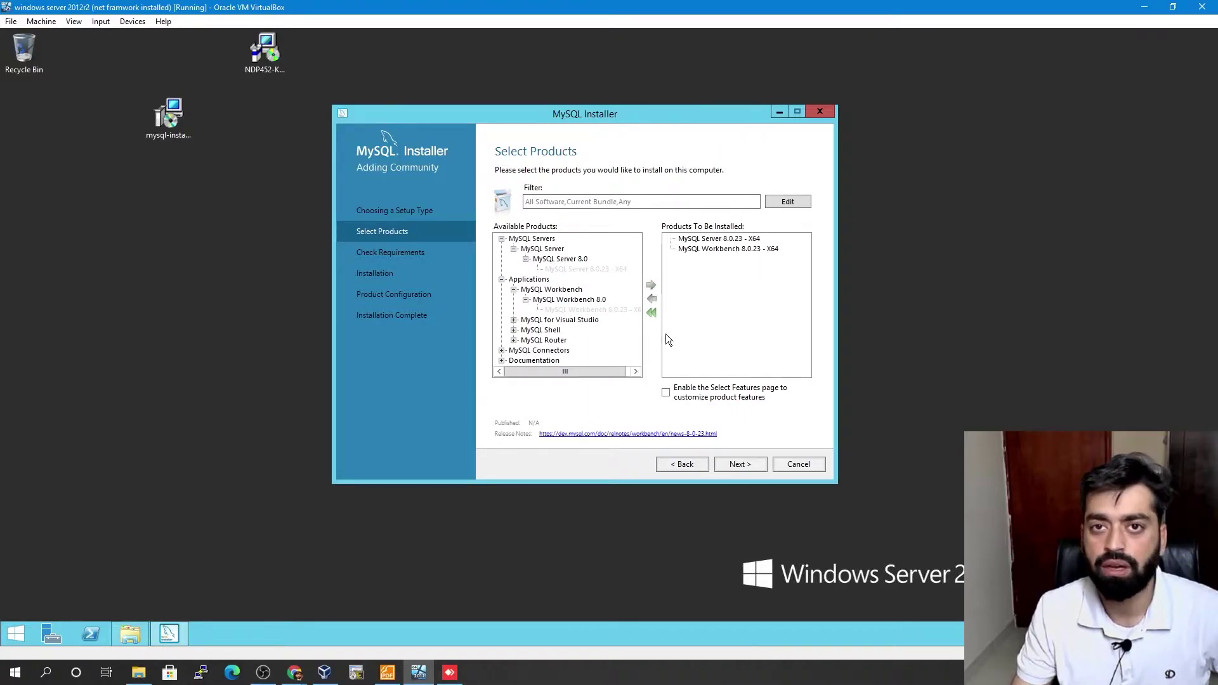
pyautogui.click(514, 330)
pyautogui.click(526, 339)
pyautogui.click(572, 351)
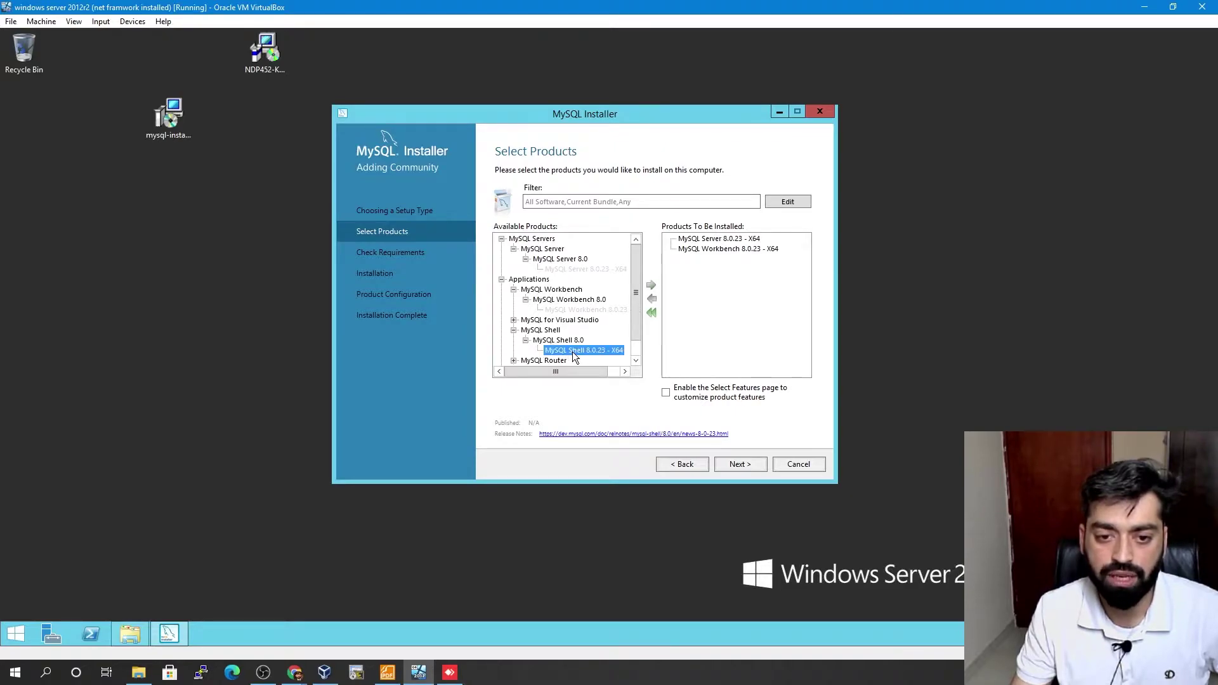
pyautogui.click(651, 284)
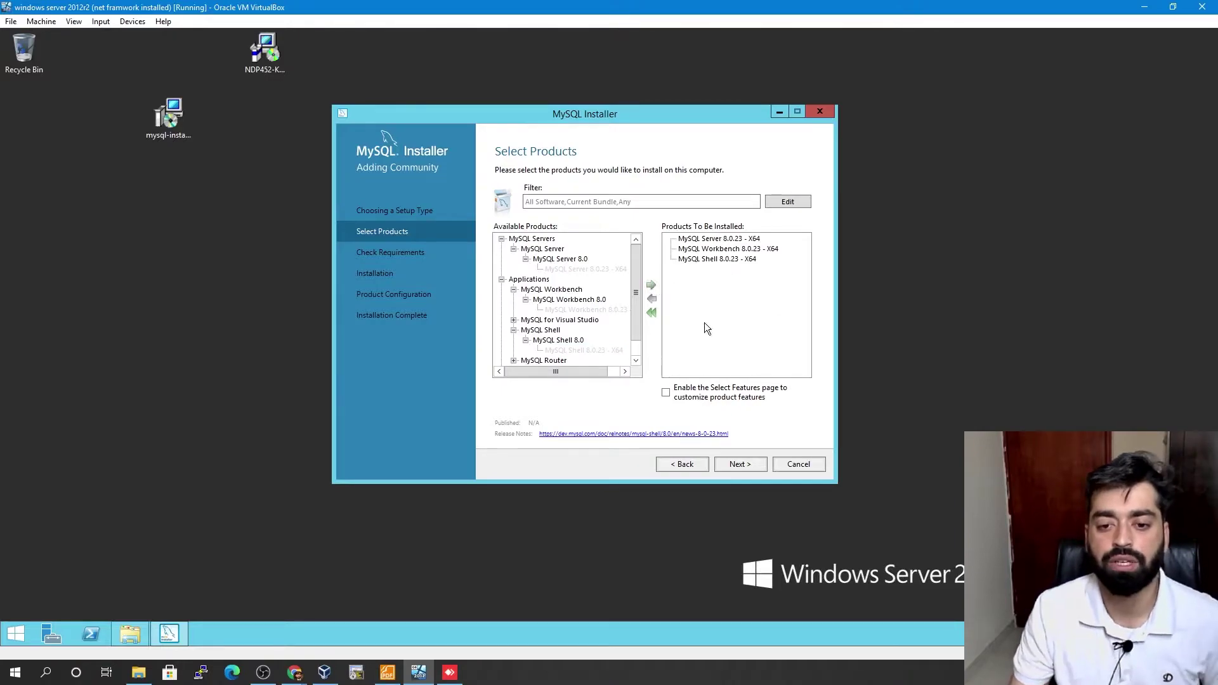
pyautogui.click(739, 462)
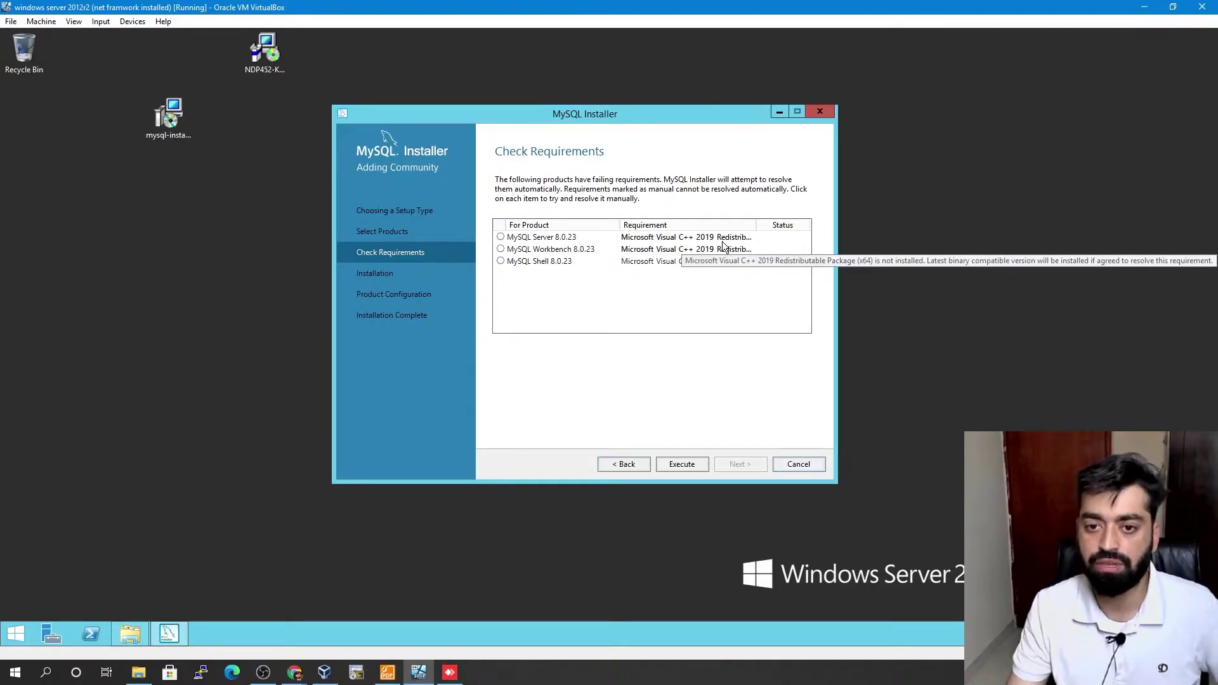
# - Accept the license and install Visual C++ 2015-2019 Redistributable (x64), then continue to Ready to Install
pyautogui.click(675, 464)
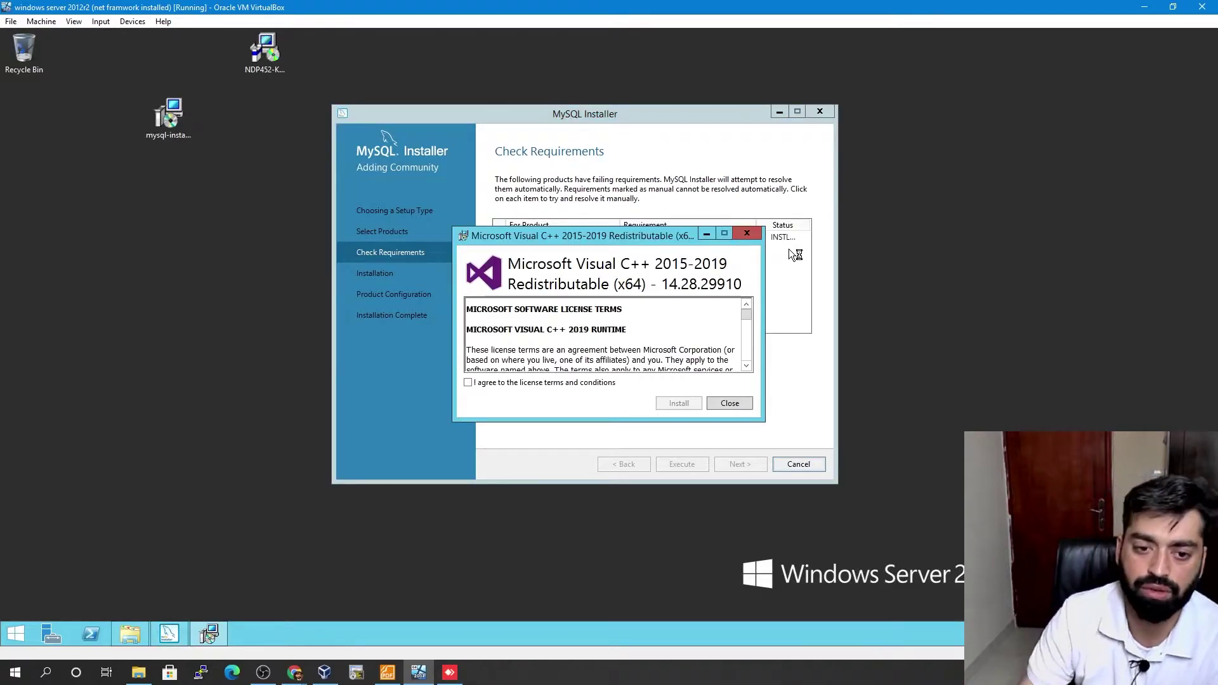
pyautogui.click(470, 382)
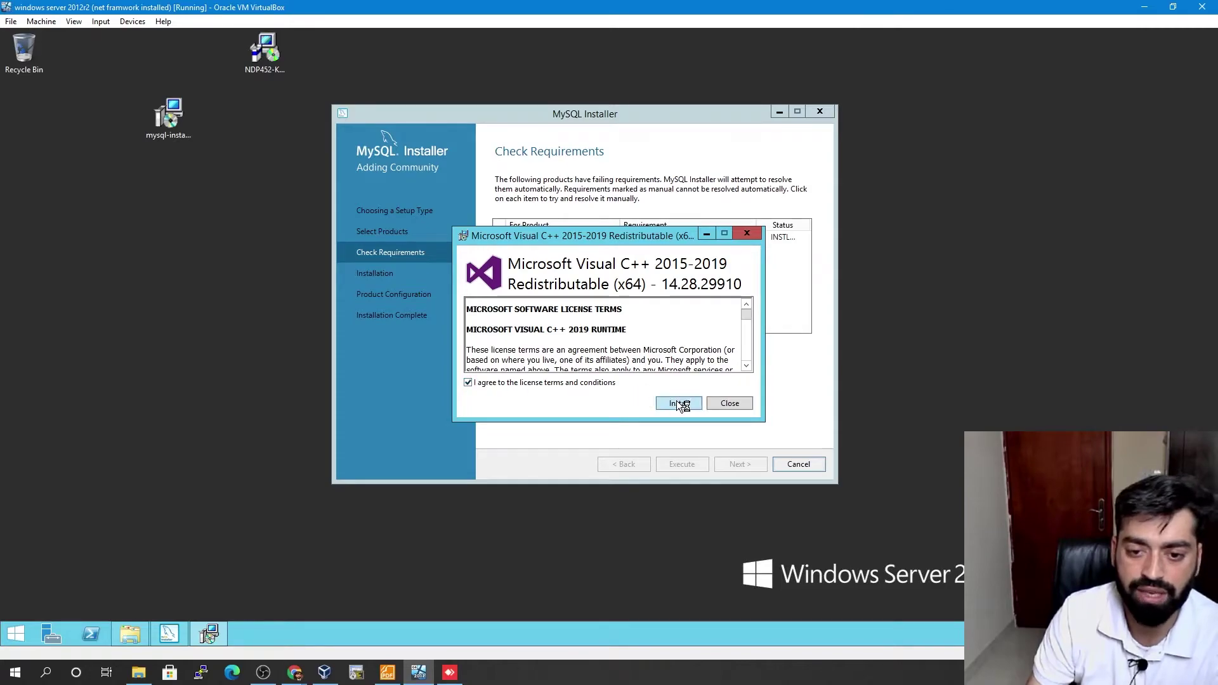
pyautogui.click(678, 403)
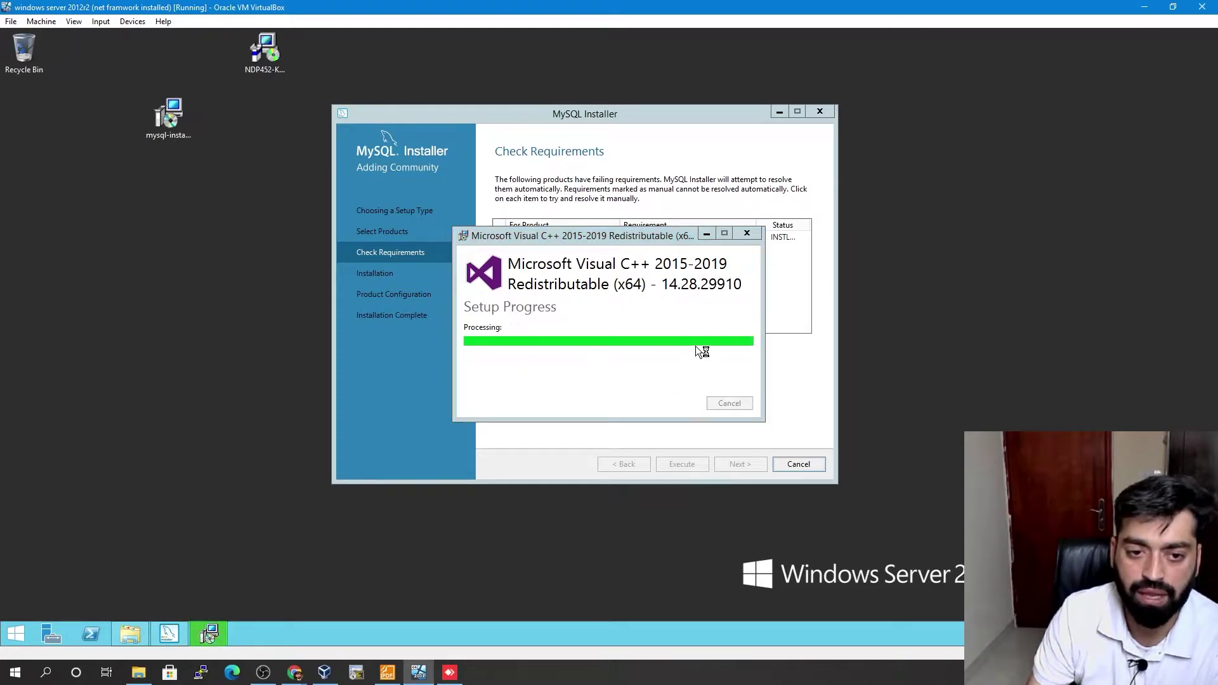
pyautogui.click(730, 404)
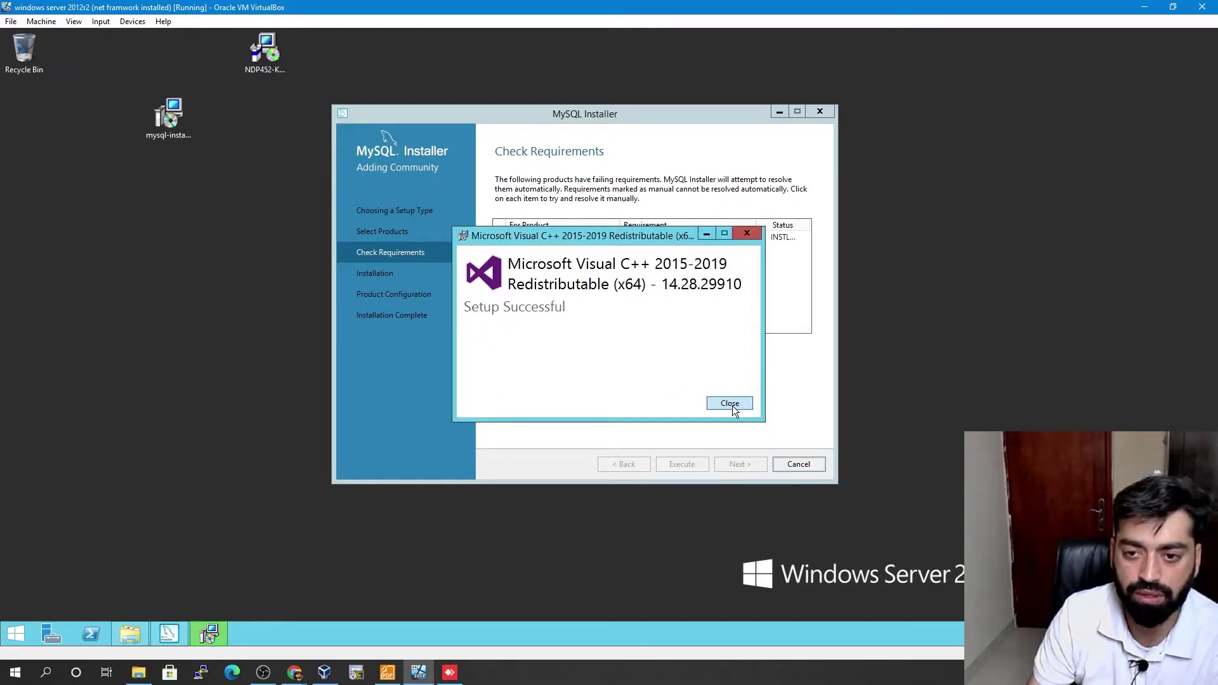
pyautogui.click(740, 464)
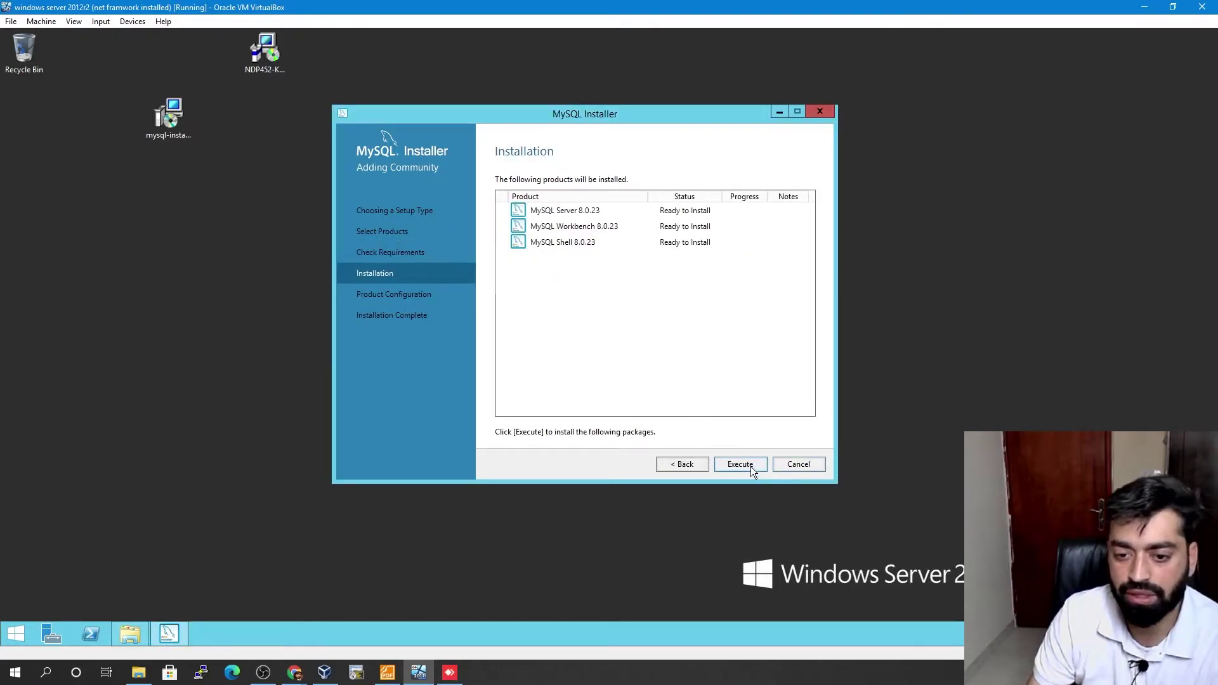
# - Execute installation of Server, Workbench and Shell 8.0.23, review details, then go to Product Configuration
pyautogui.click(751, 466)
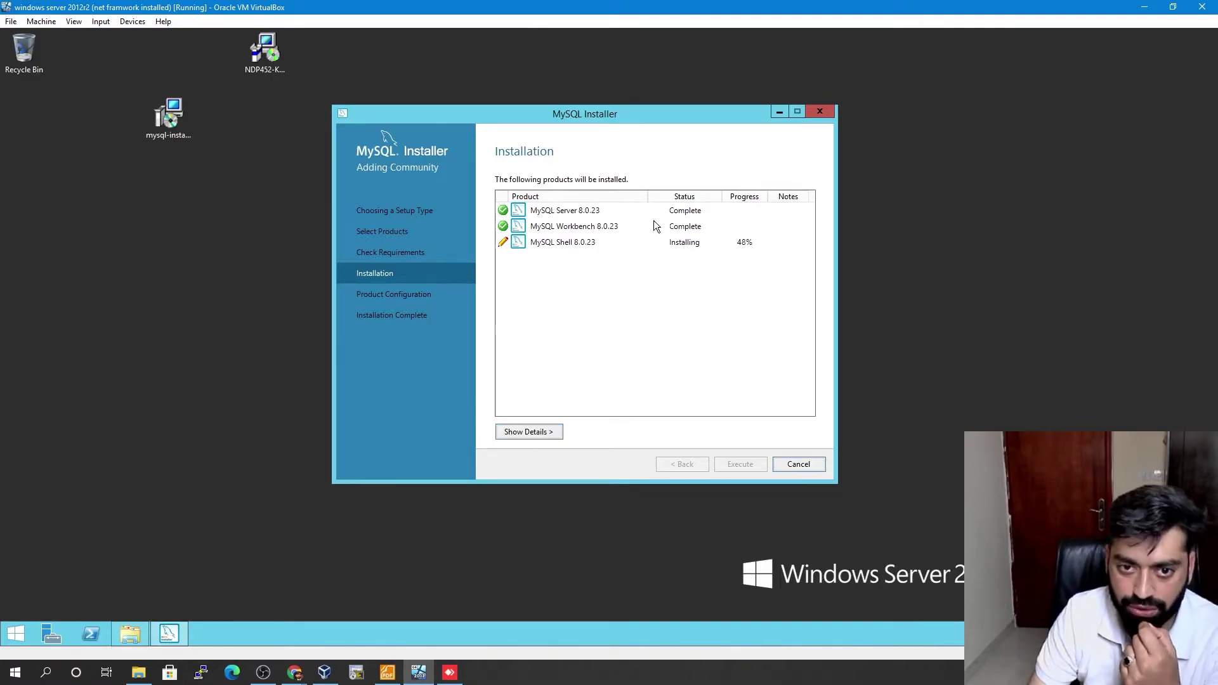
pyautogui.click(549, 431)
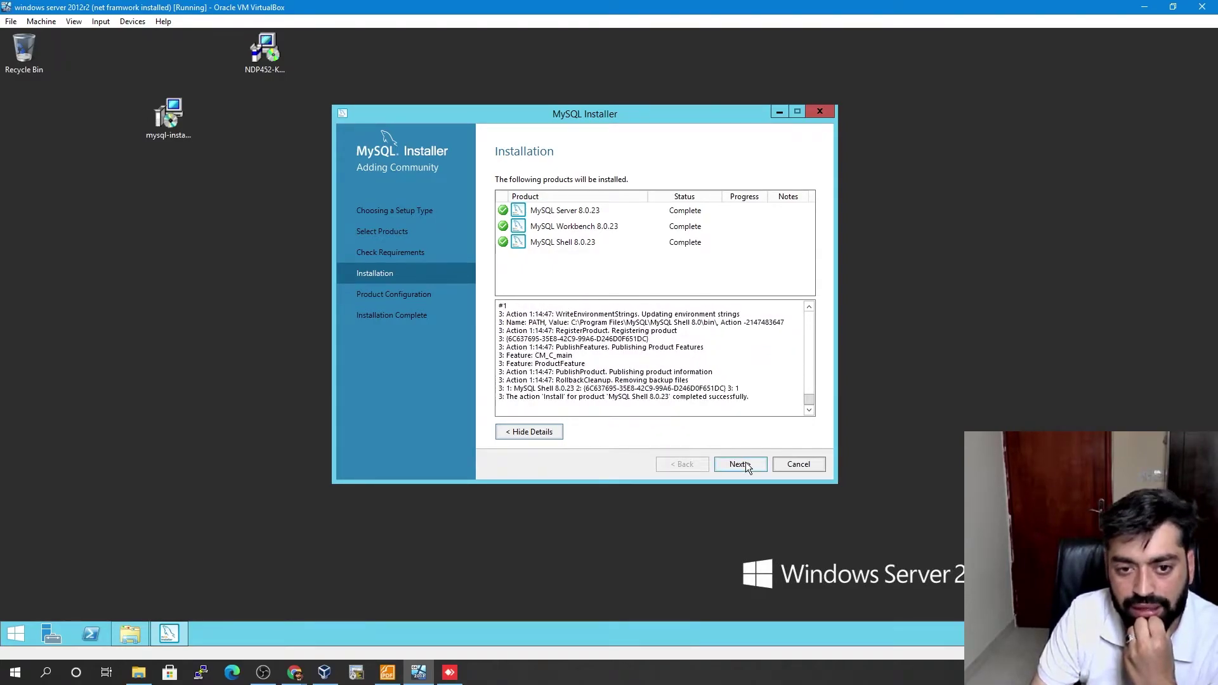
pyautogui.click(740, 465)
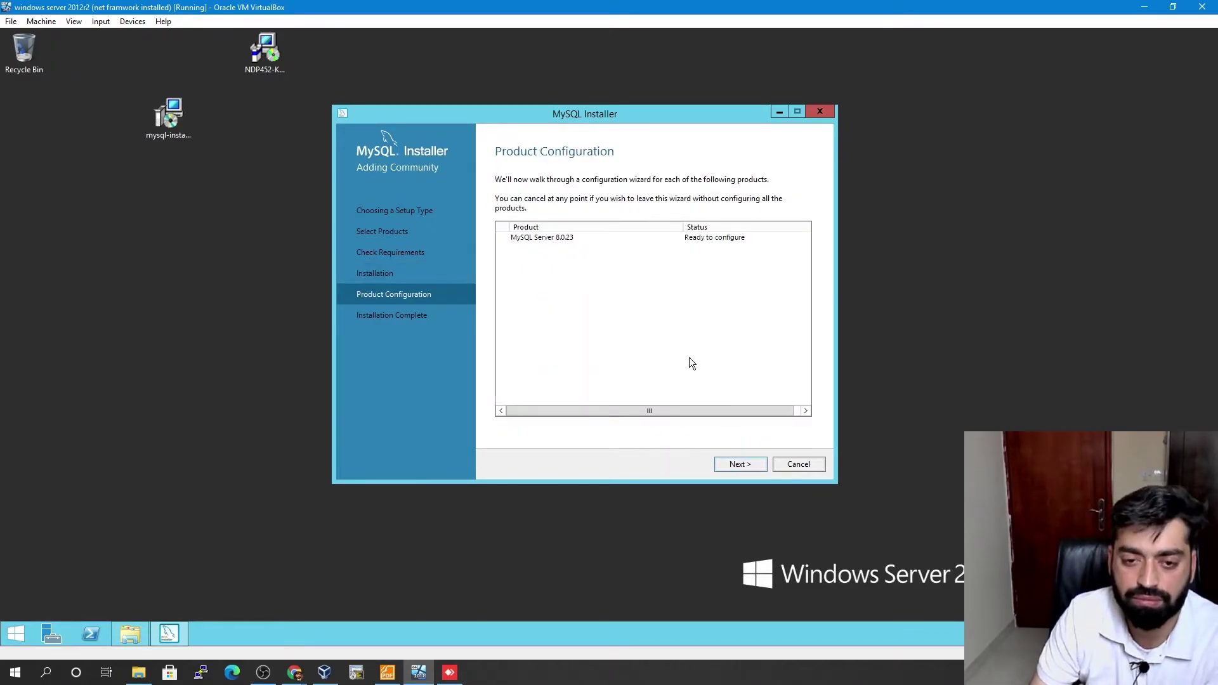
# - Enable Show Advanced and Logging Options, keeping default networking and strong password encryption
pyautogui.click(740, 464)
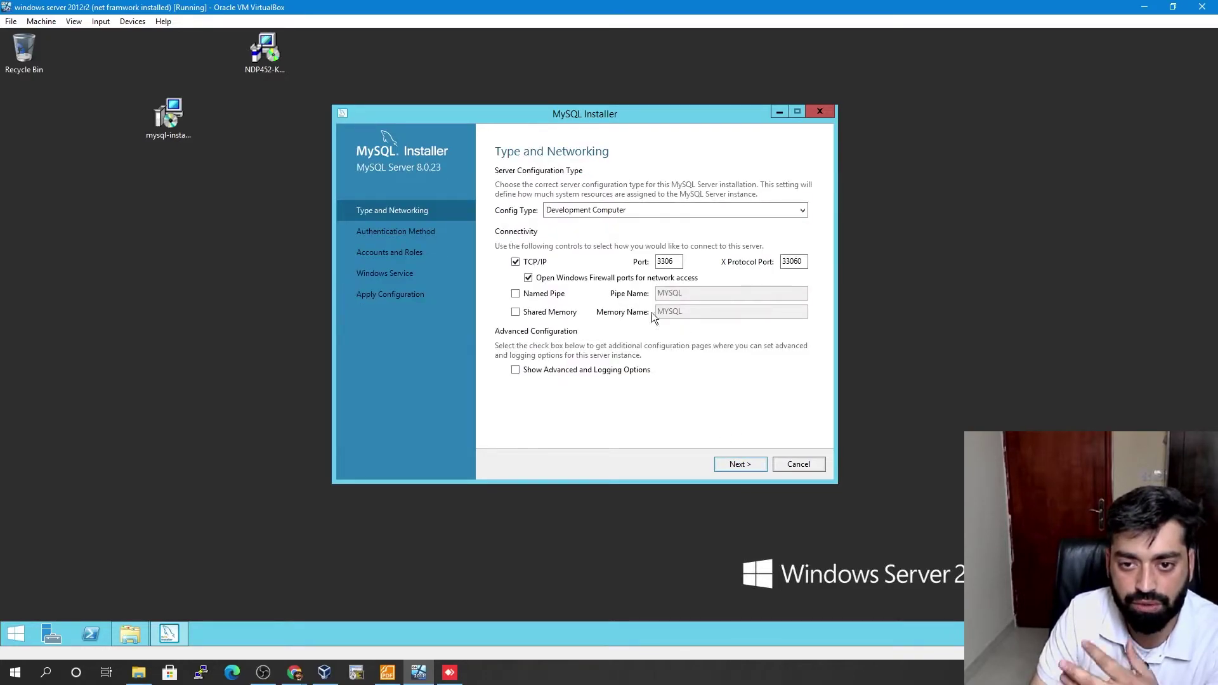
pyautogui.click(516, 370)
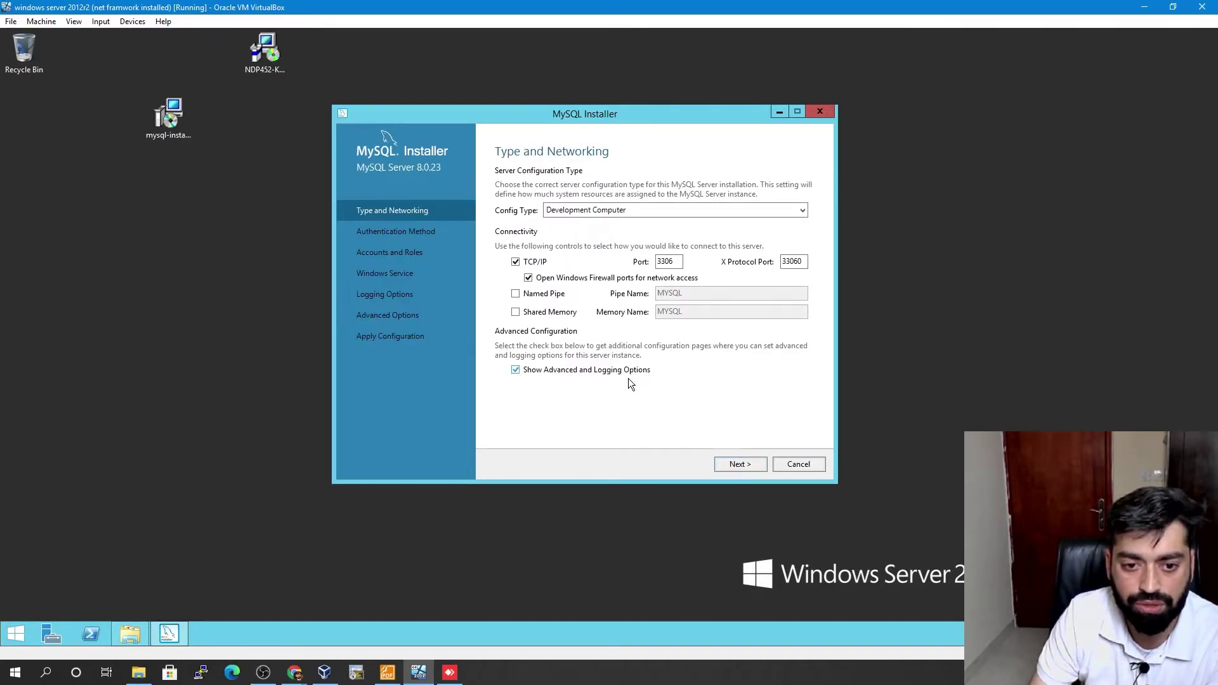
pyautogui.click(516, 370)
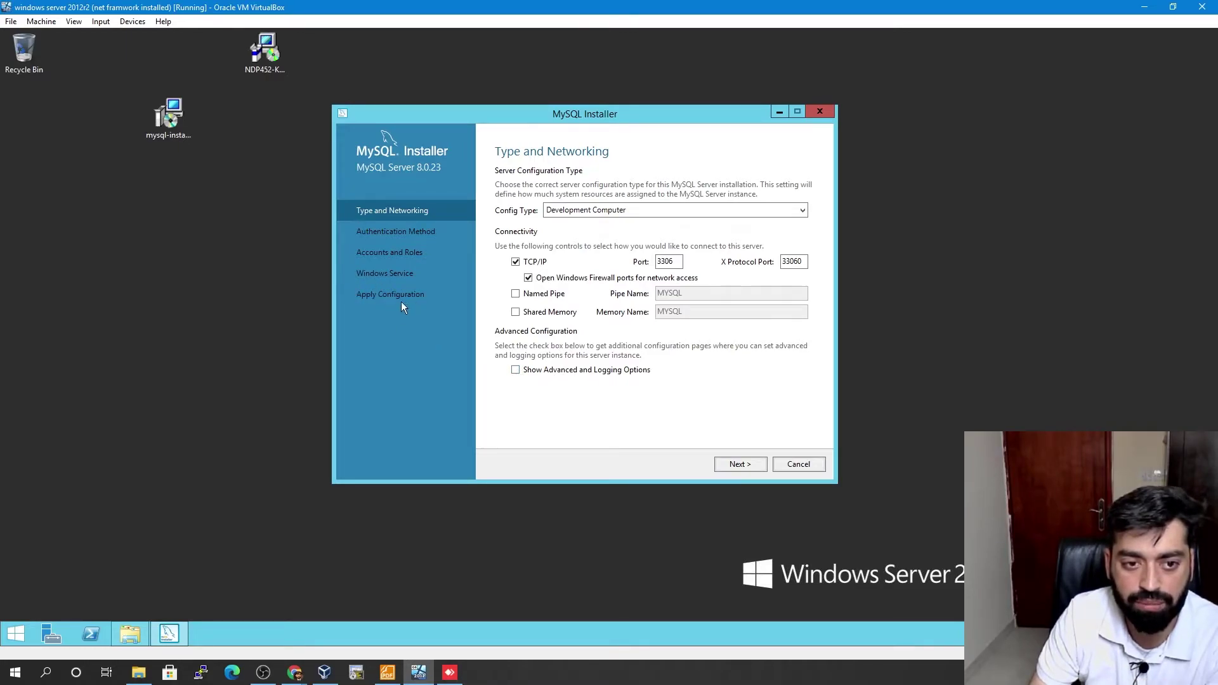
pyautogui.click(516, 371)
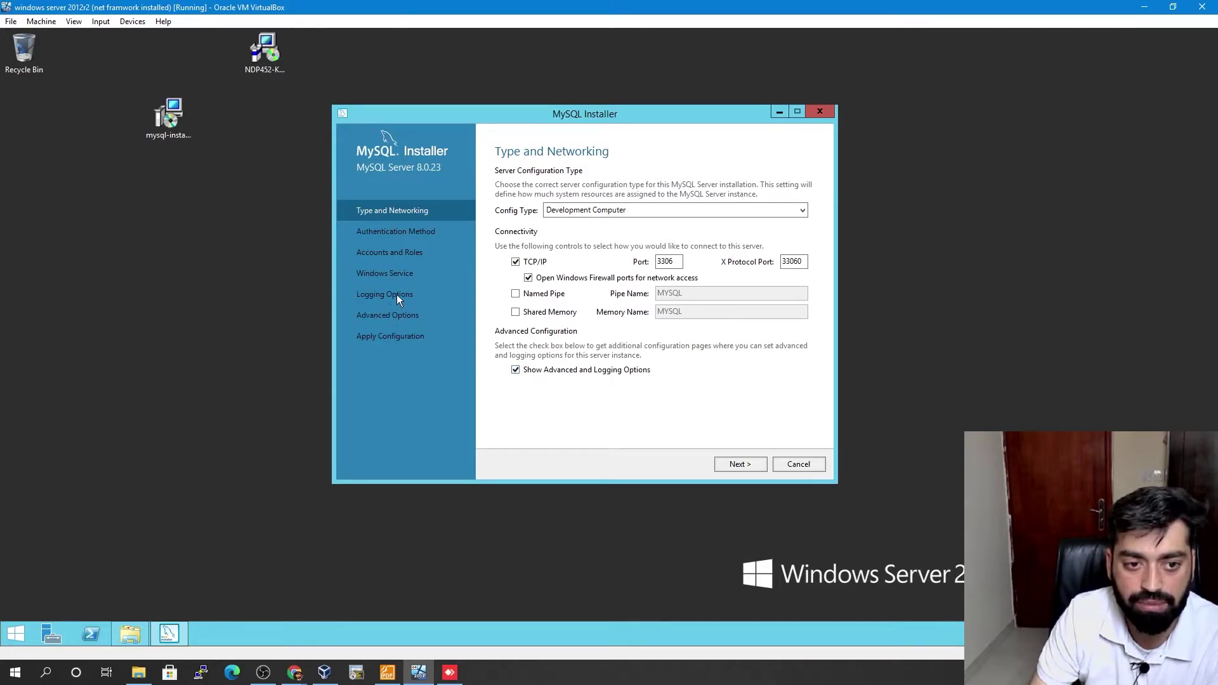
pyautogui.click(739, 466)
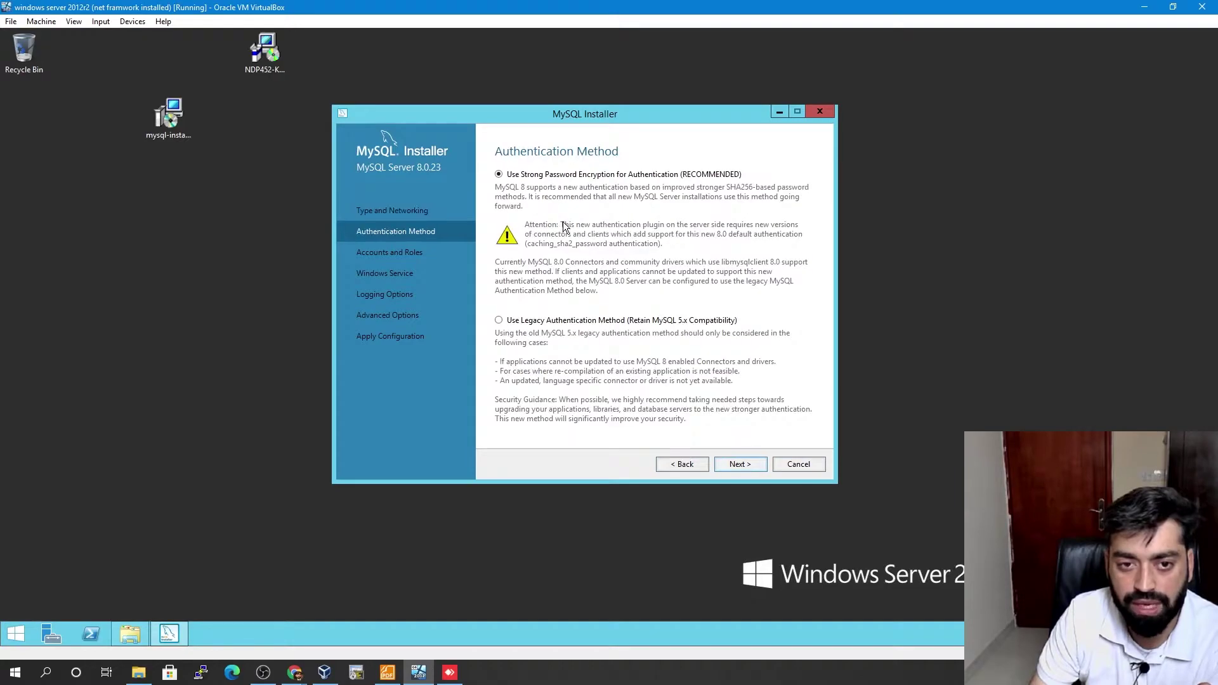
pyautogui.click(737, 463)
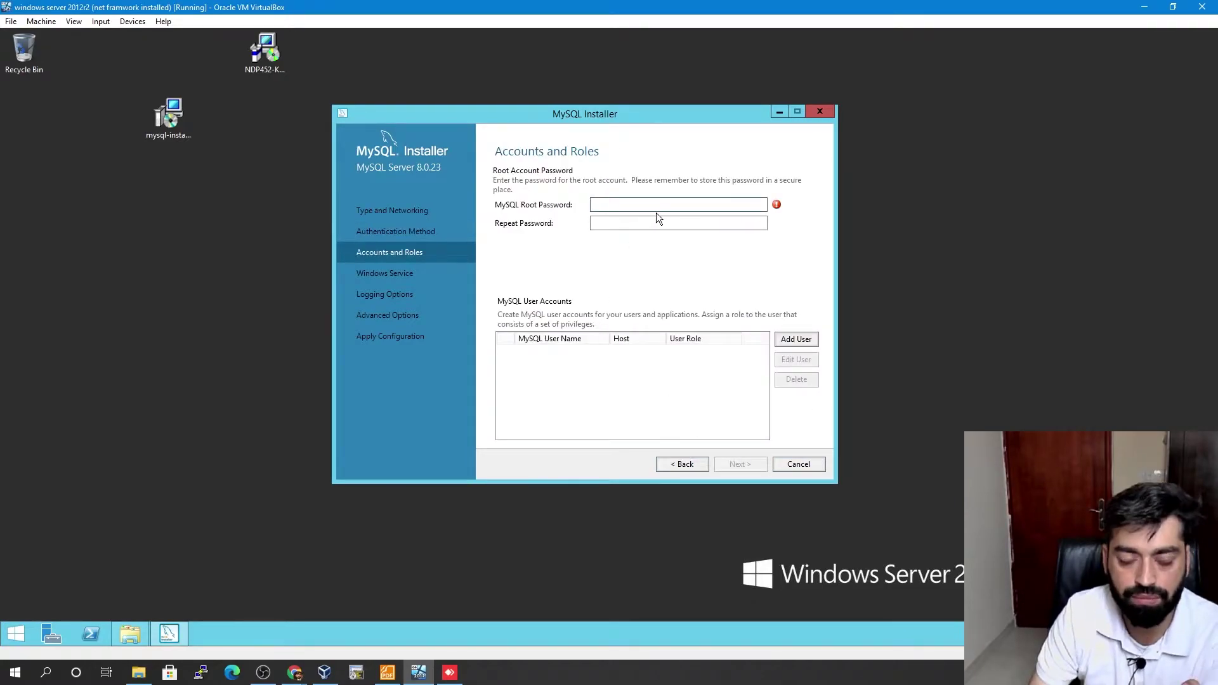
# - Enter a strong root account password and repeat it in the confirmation field
pyautogui.write('123456')
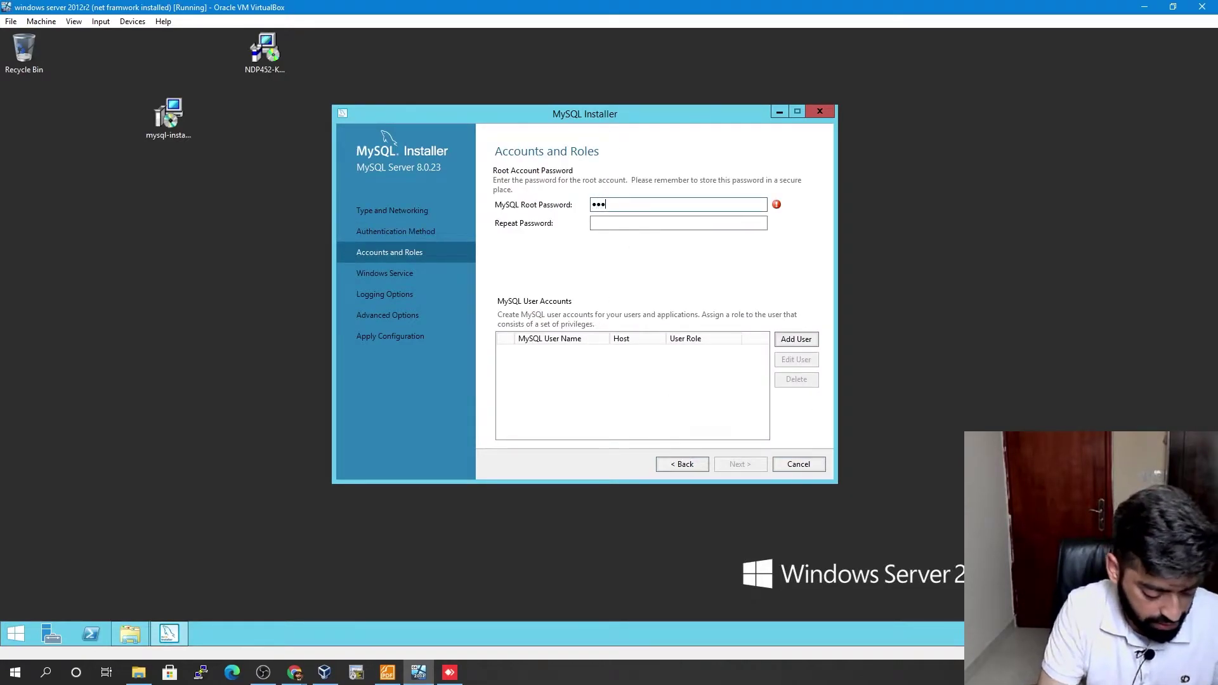
pyautogui.write('789012345')
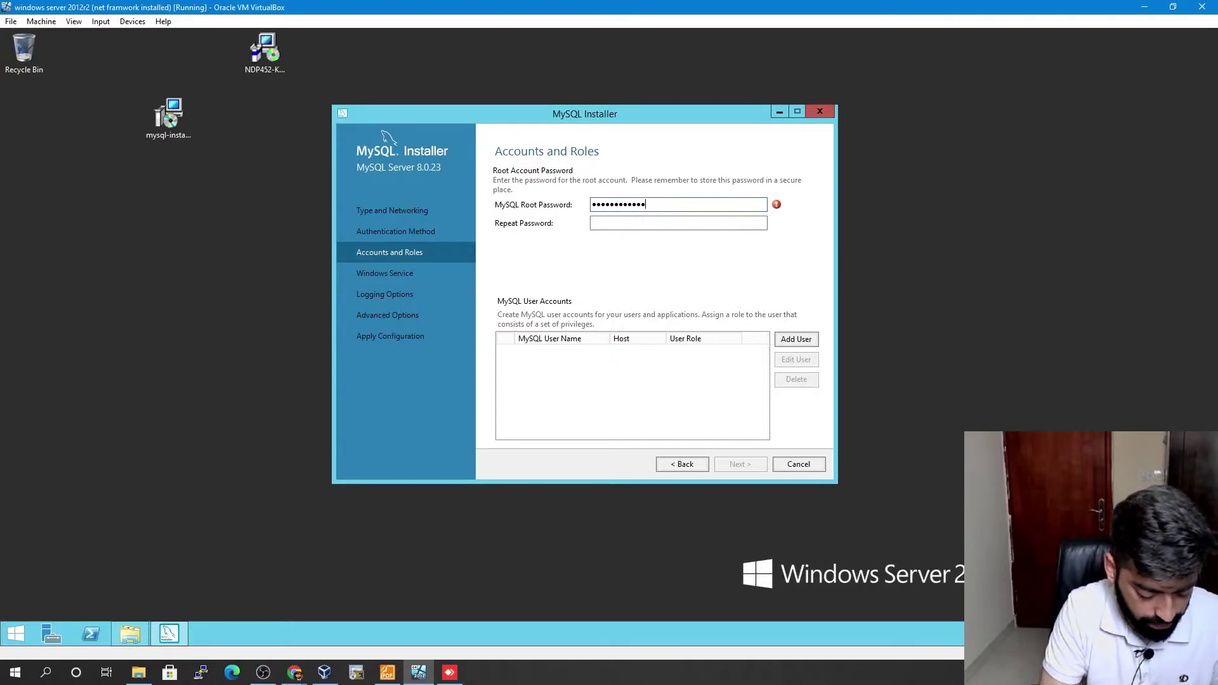
pyautogui.write('6')
pyautogui.click(699, 225)
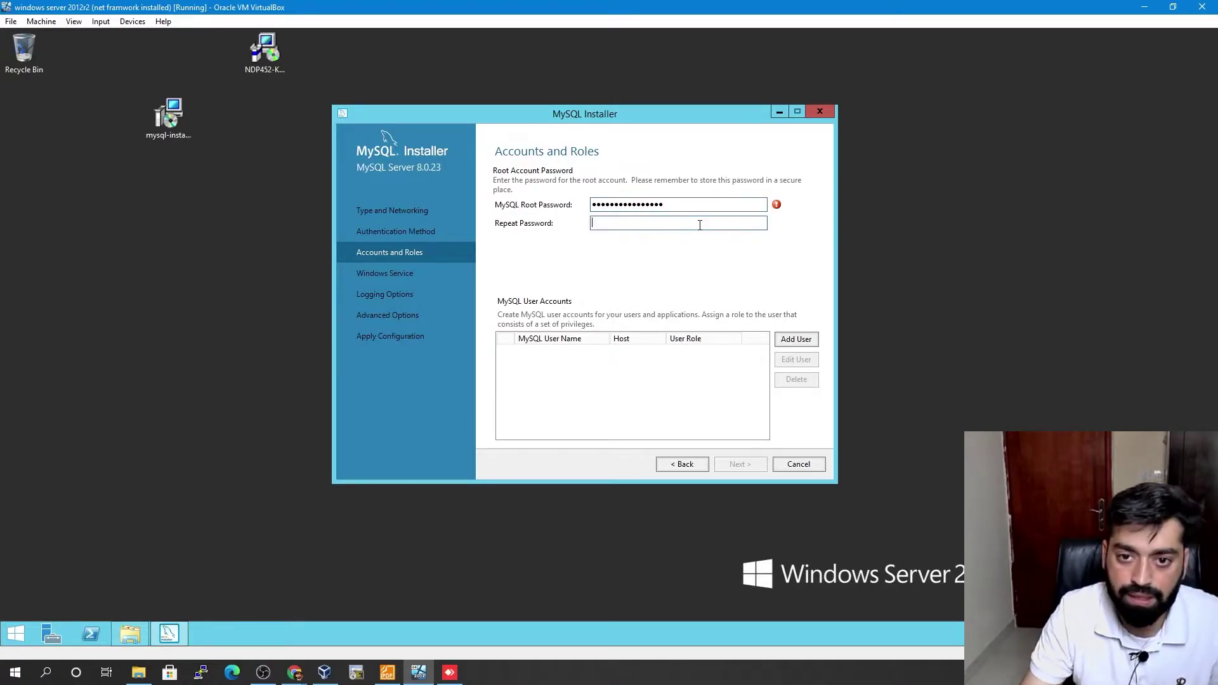
pyautogui.write('12345678901')
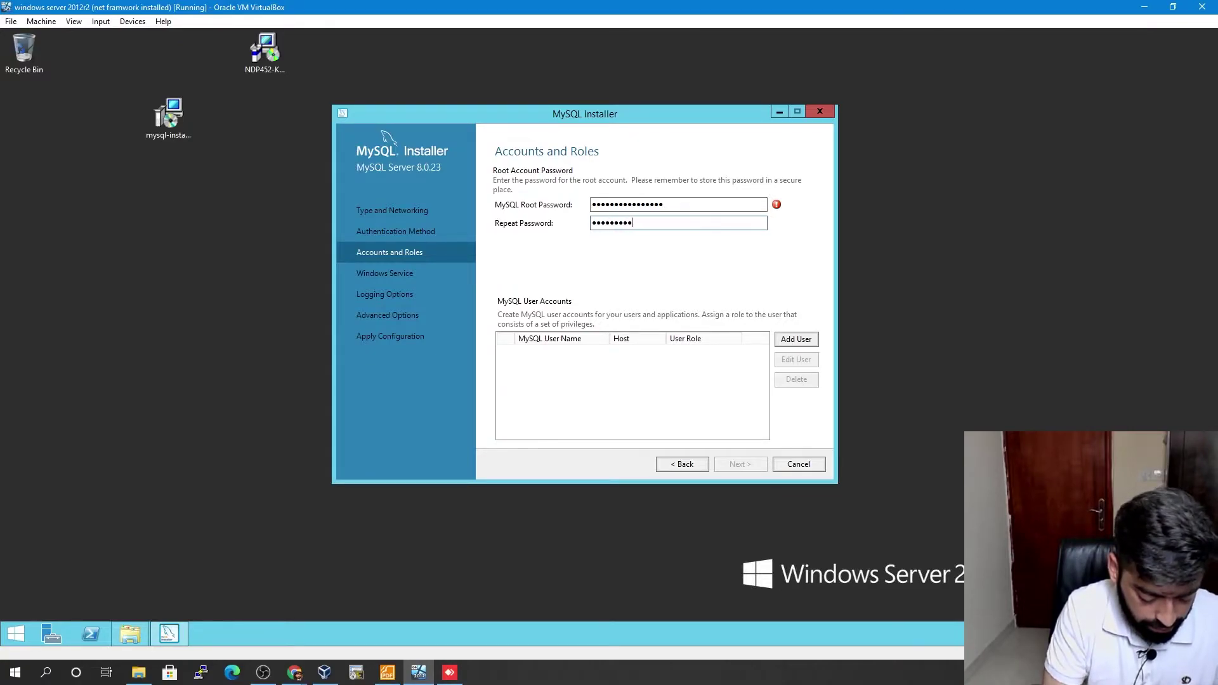
pyautogui.press('BackSpace')
pyautogui.press('BackSpace')
pyautogui.press('BackSpace')
pyautogui.press('BackSpace')
pyautogui.press('BackSpace')
pyautogui.press('BackSpace')
pyautogui.press('BackSpace')
pyautogui.press('BackSpace')
pyautogui.press('BackSpace')
pyautogui.press('BackSpace')
pyautogui.press('BackSpace')
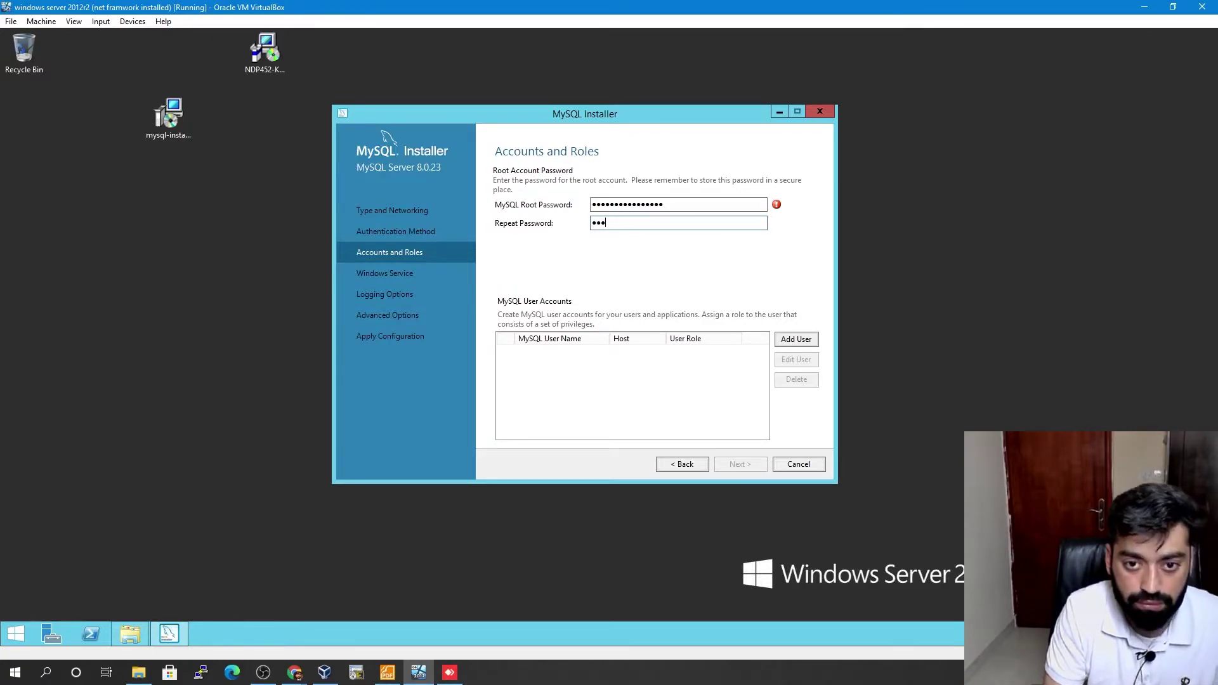
pyautogui.write('12345678901234')
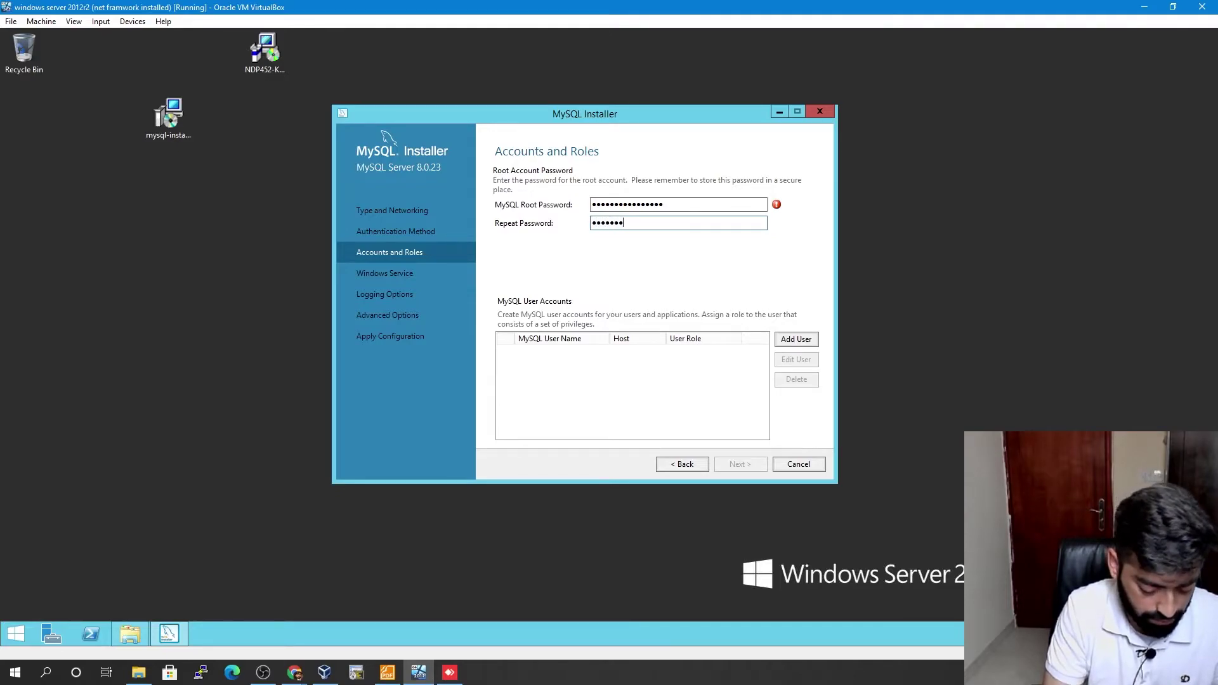
pyautogui.write('56')
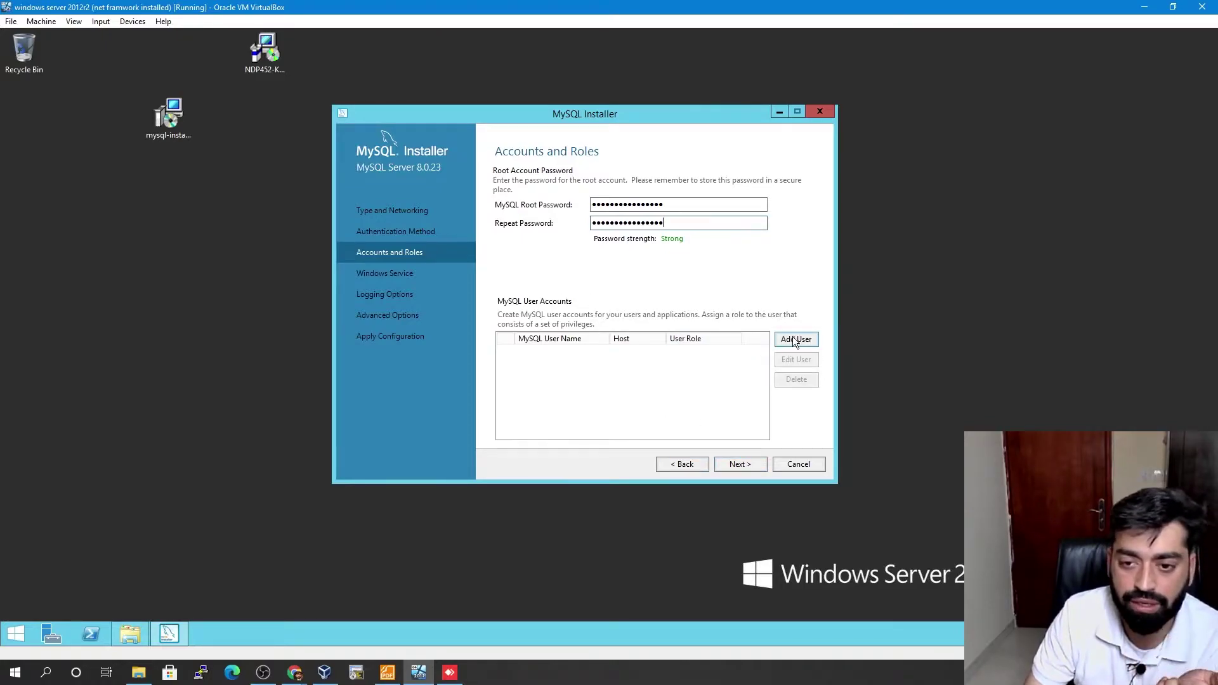
# - Accept the root password and keep the Windows service name MySQL80
pyautogui.click(739, 463)
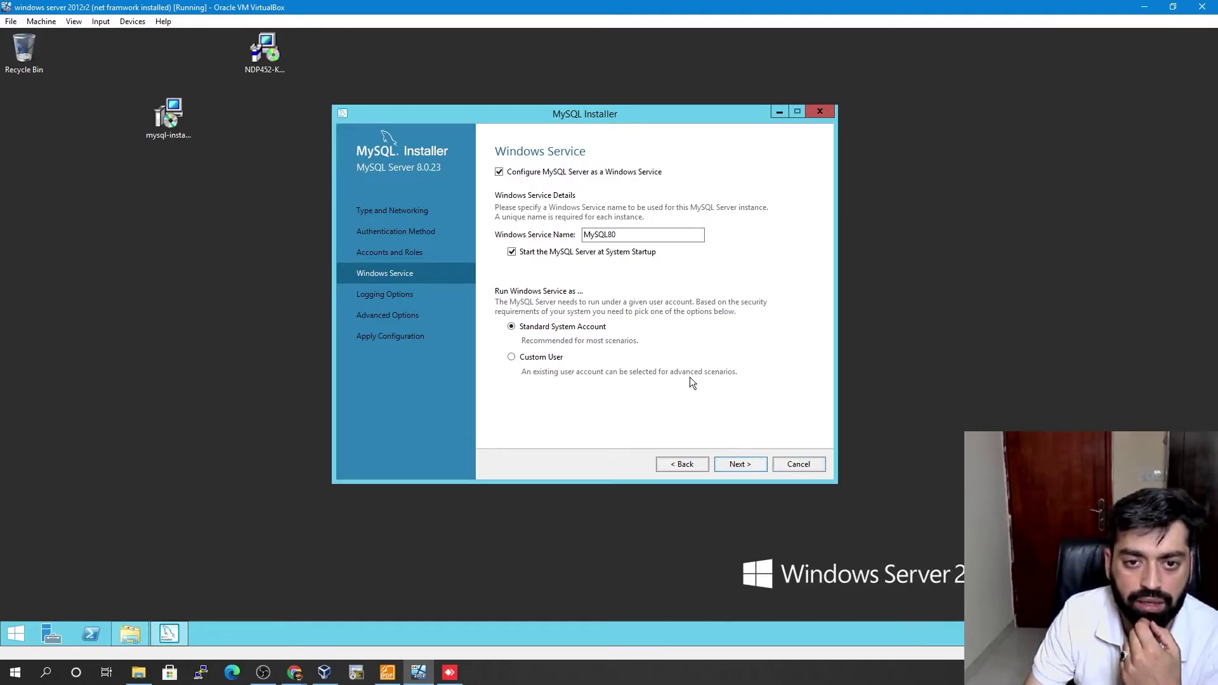
pyautogui.doubleClick(631, 239)
pyautogui.click(635, 238)
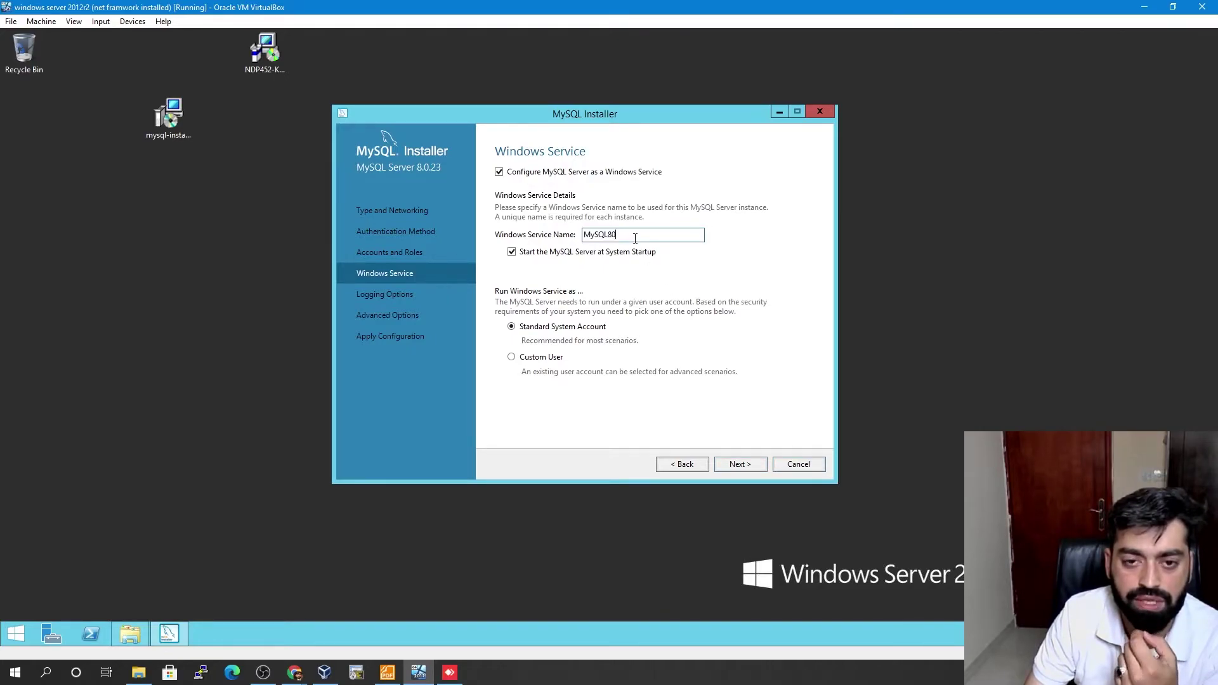
pyautogui.doubleClick(631, 236)
pyautogui.click(637, 237)
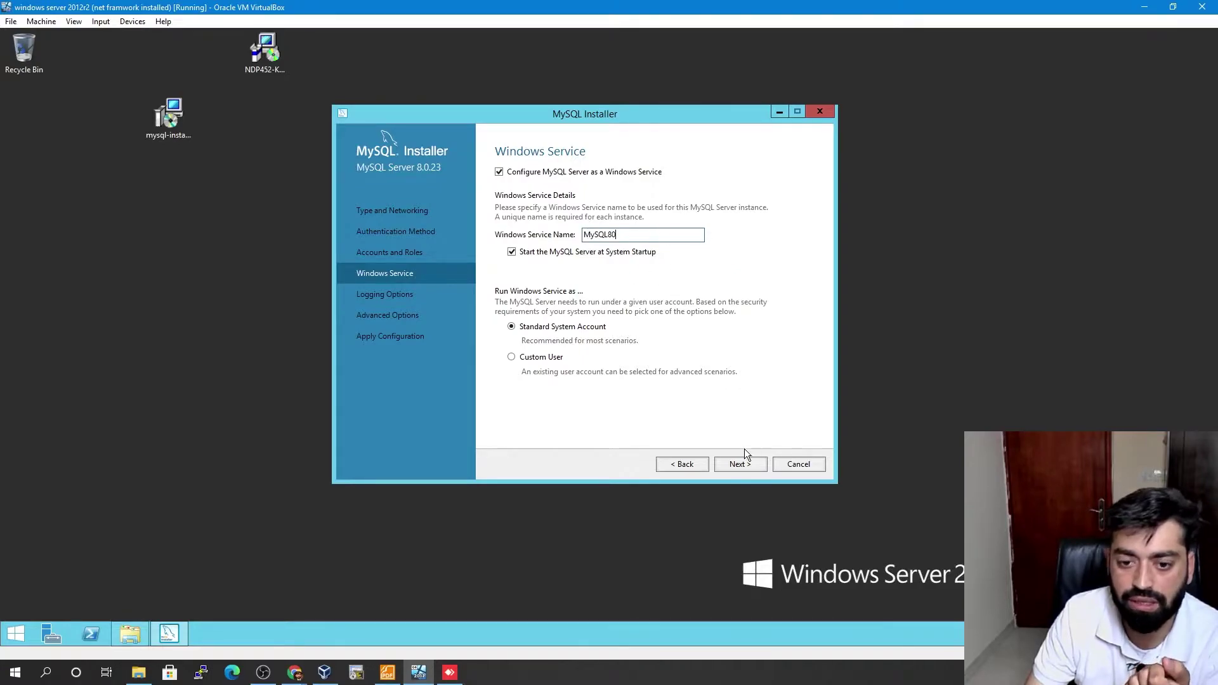
pyautogui.click(745, 465)
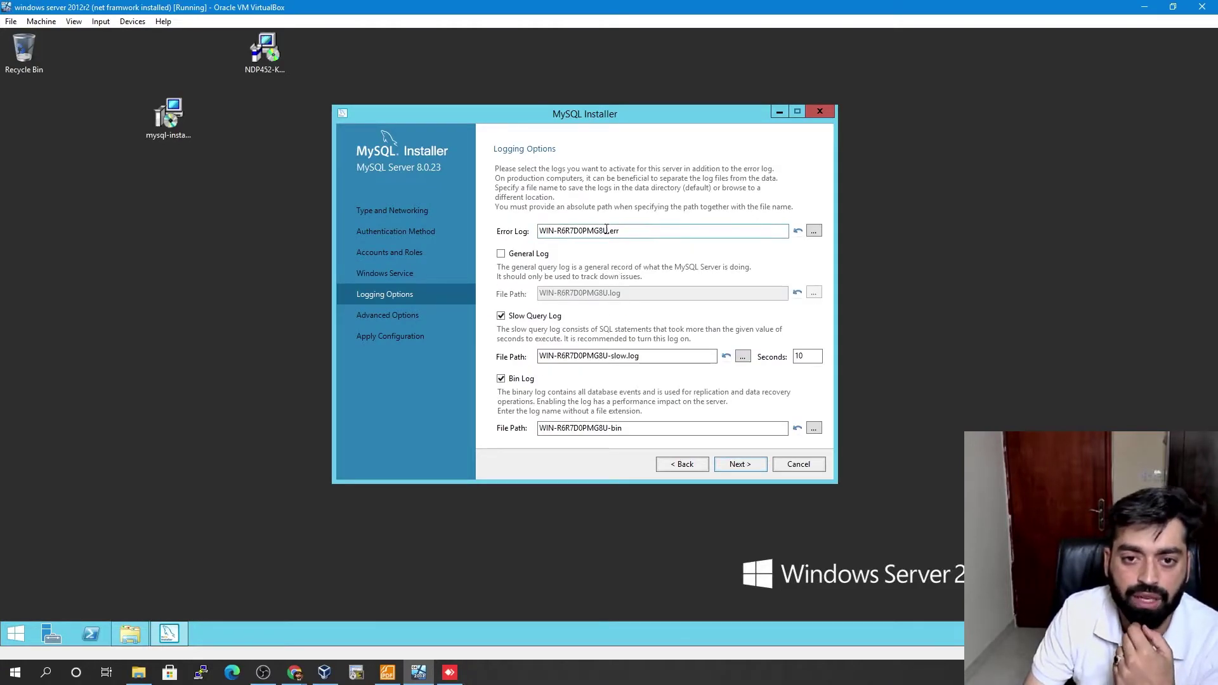
# - Name the error log mysqllog, leave general log off, and set slow query threshold to 2 seconds
pyautogui.moveTo(610, 231); pyautogui.dragTo(539, 232)
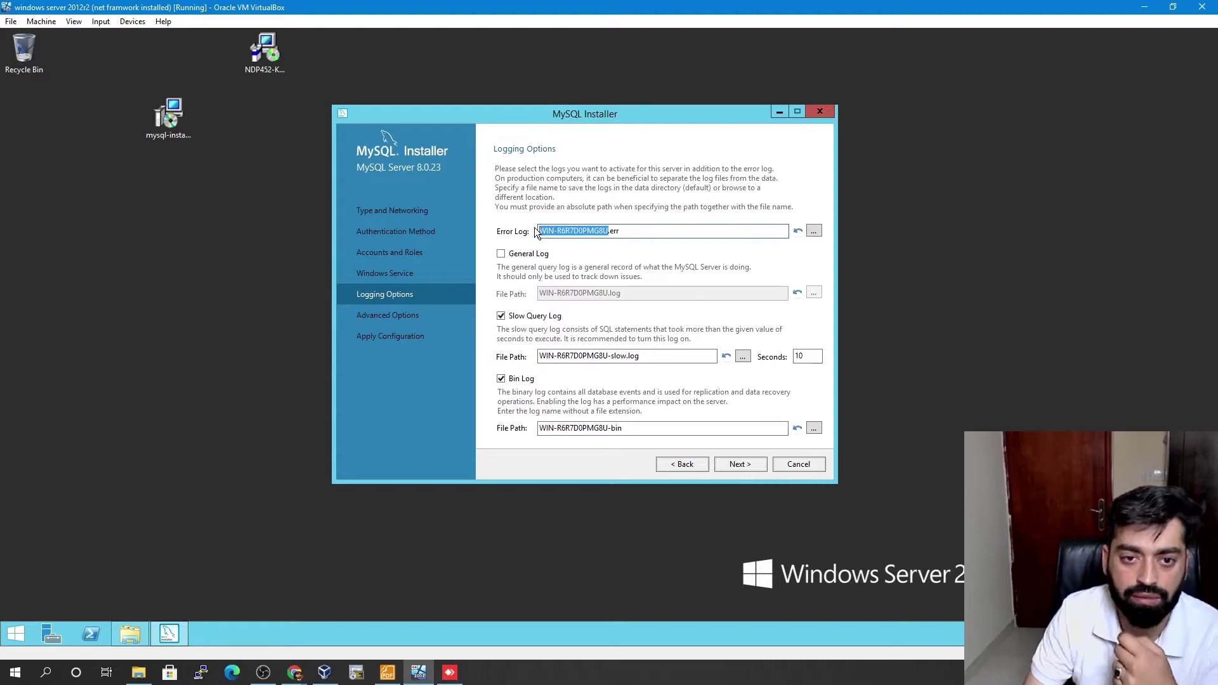
pyautogui.write('mysql')
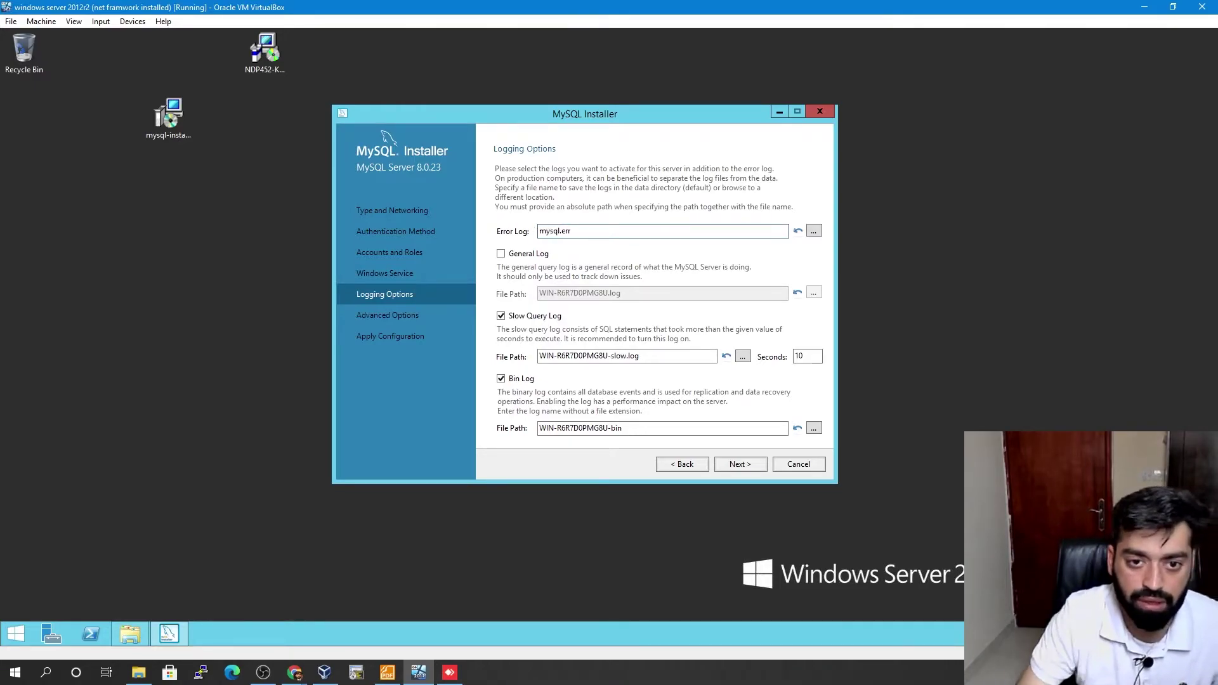
pyautogui.write('log')
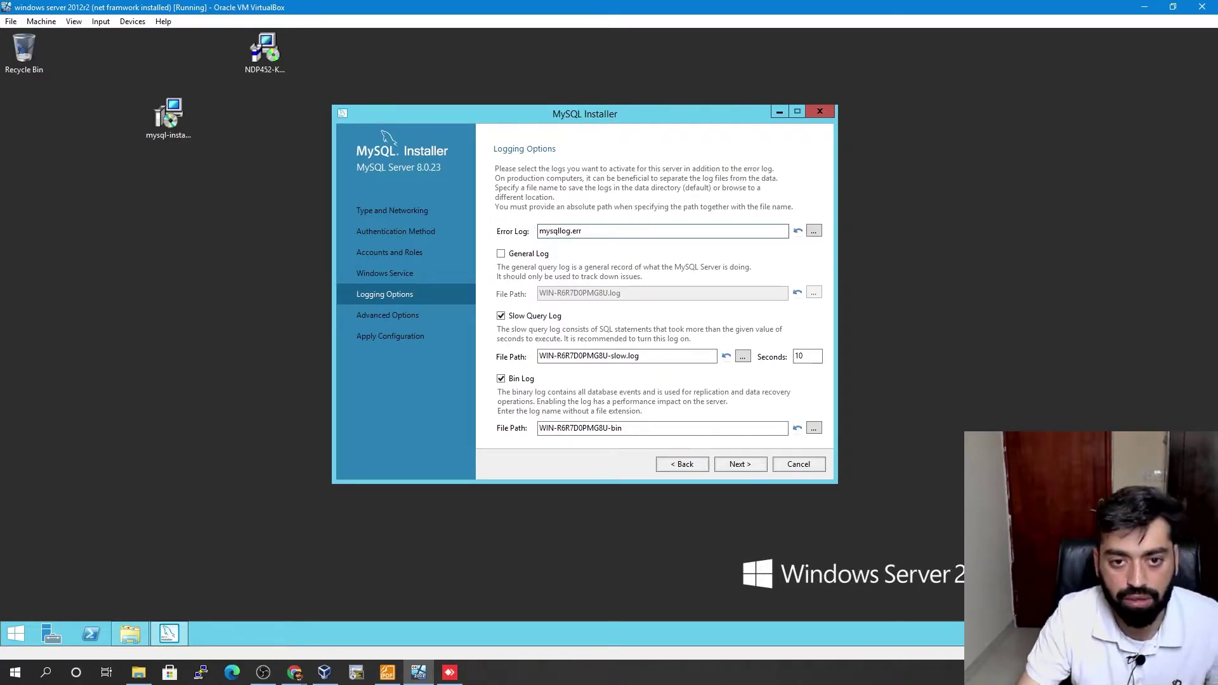
pyautogui.click(519, 256)
pyautogui.click(501, 254)
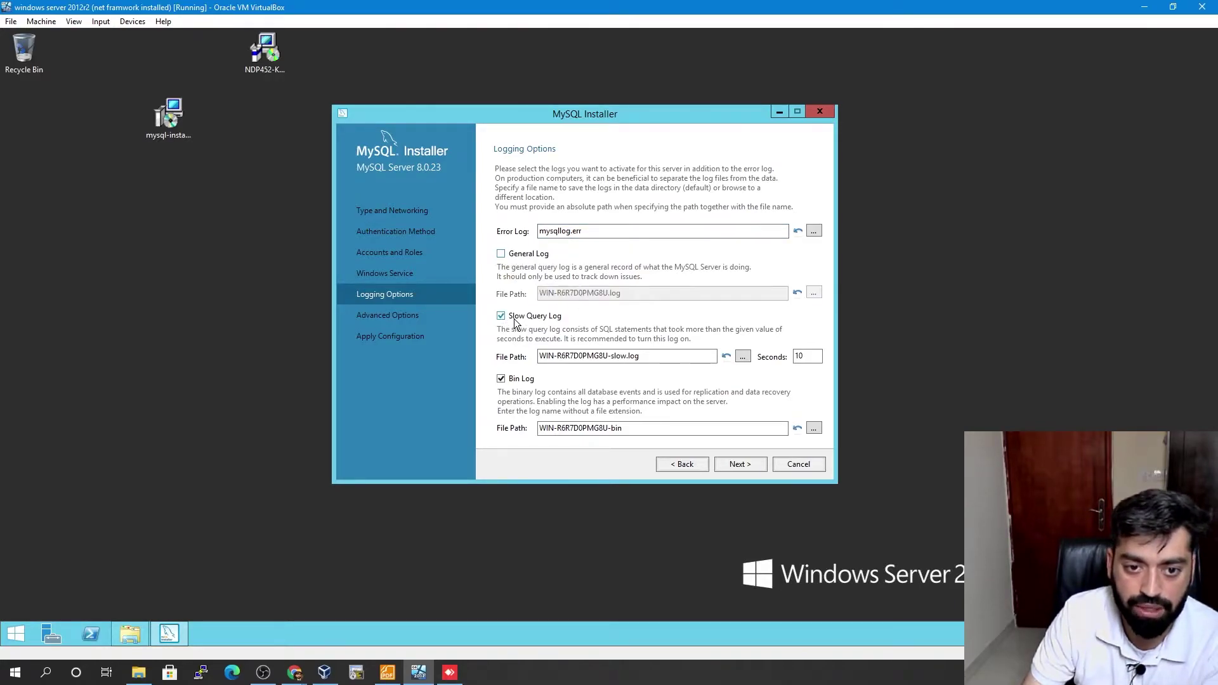
pyautogui.click(525, 318)
pyautogui.click(526, 318)
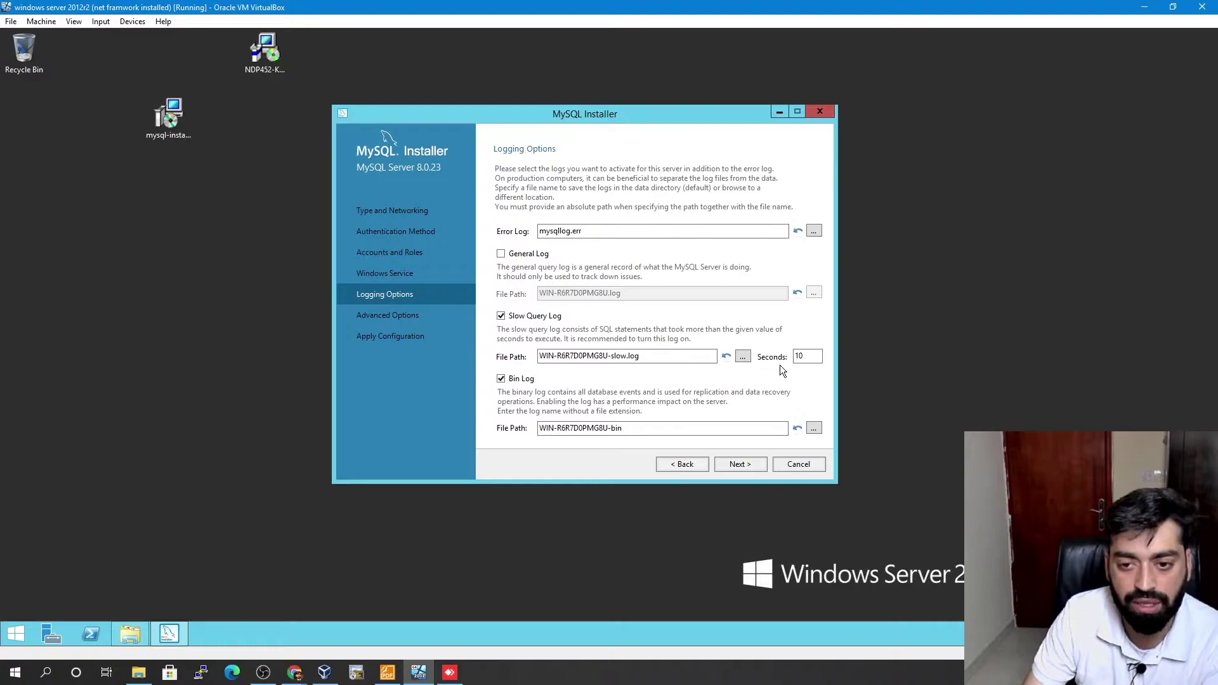
pyautogui.moveTo(807, 356); pyautogui.dragTo(784, 360)
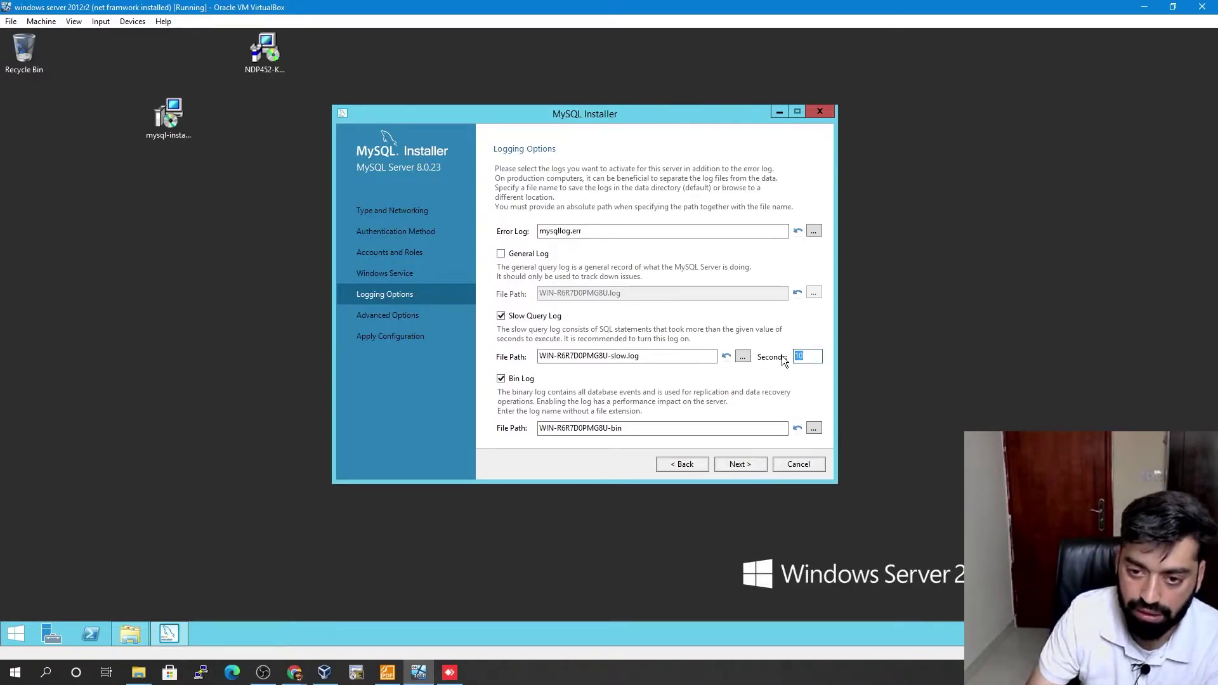
pyautogui.write('2')
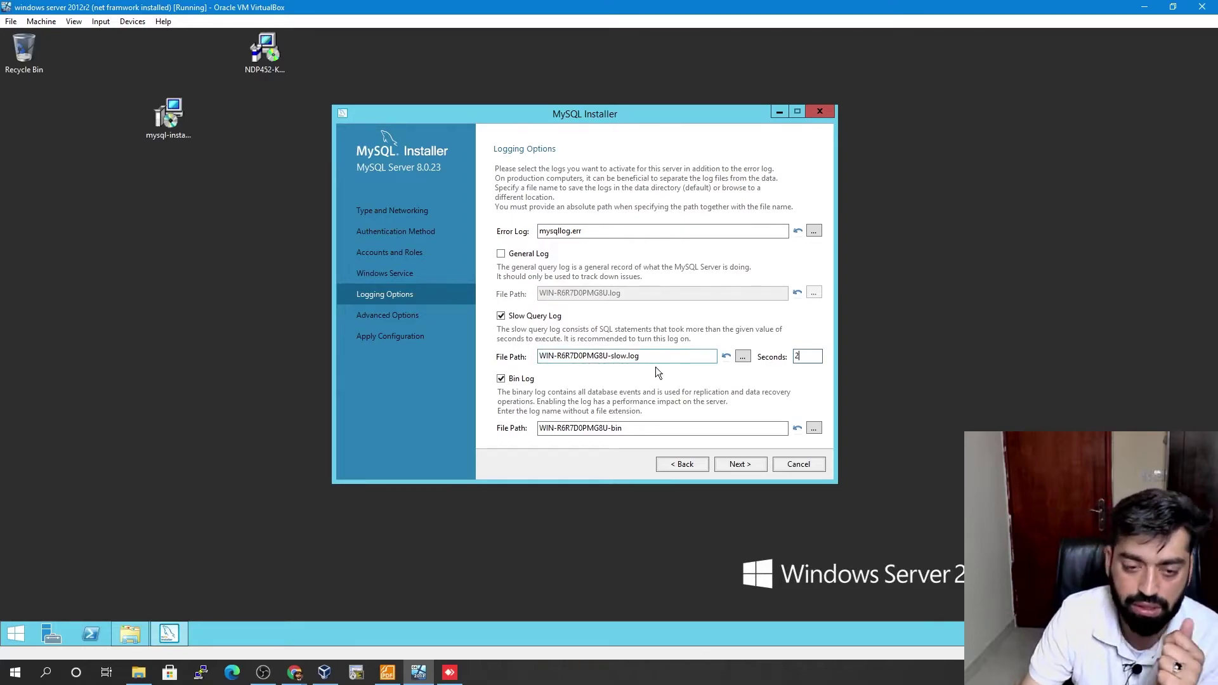
pyautogui.click(635, 429)
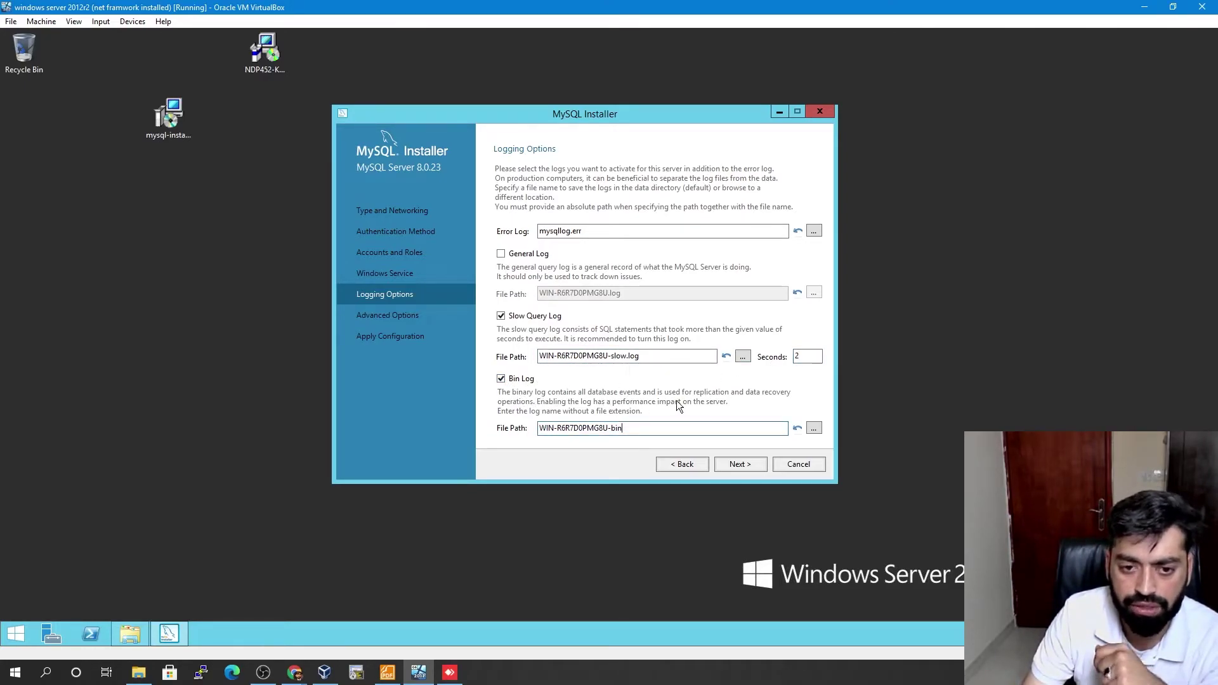
# - Change Server ID on Advanced Options to 2, keep lower-case table names, and continue
pyautogui.click(740, 465)
pyautogui.doubleClick(537, 186)
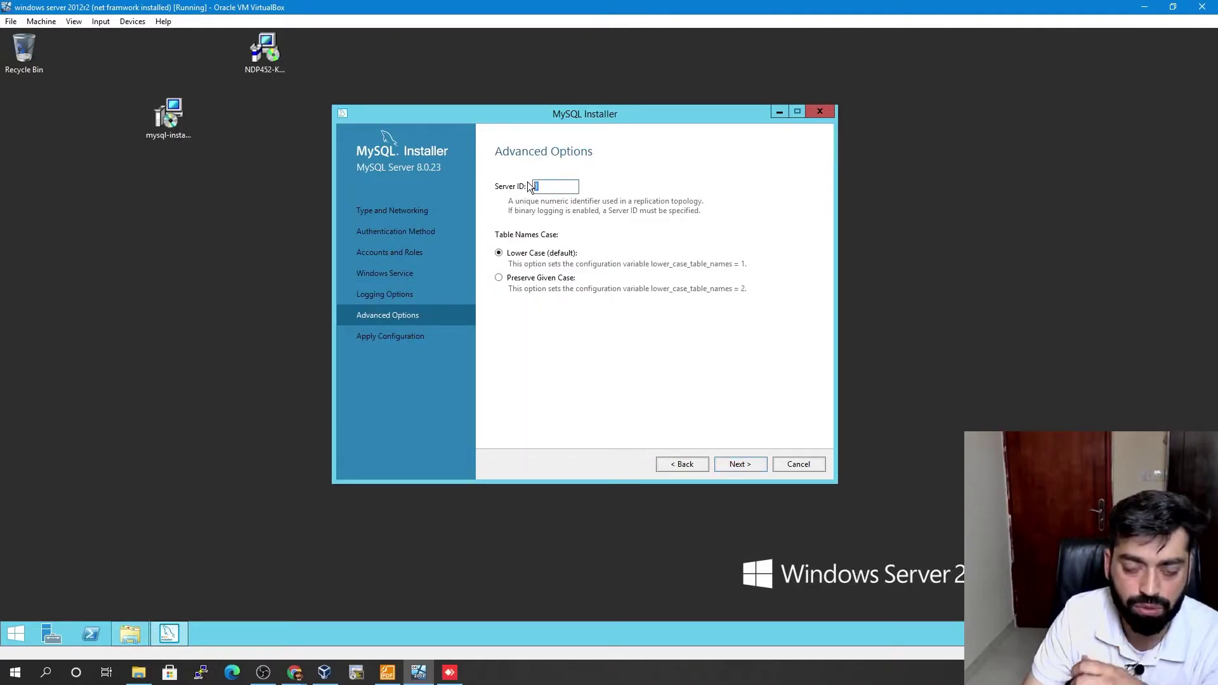
pyautogui.write('2')
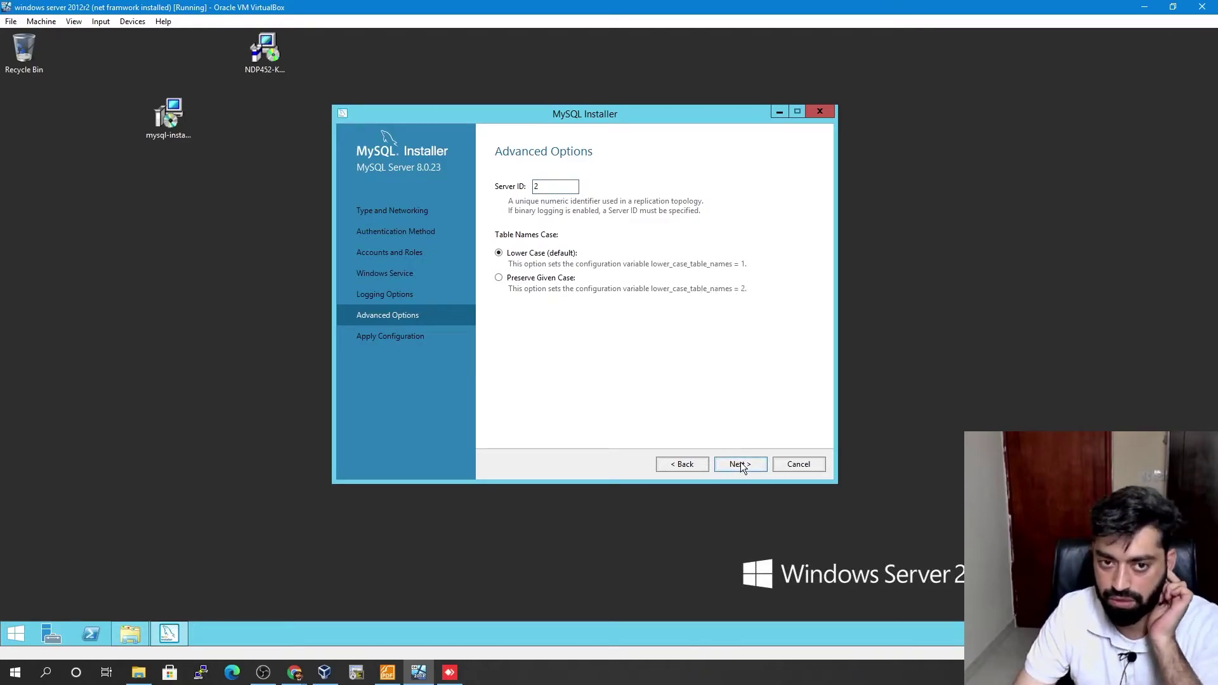
pyautogui.click(738, 463)
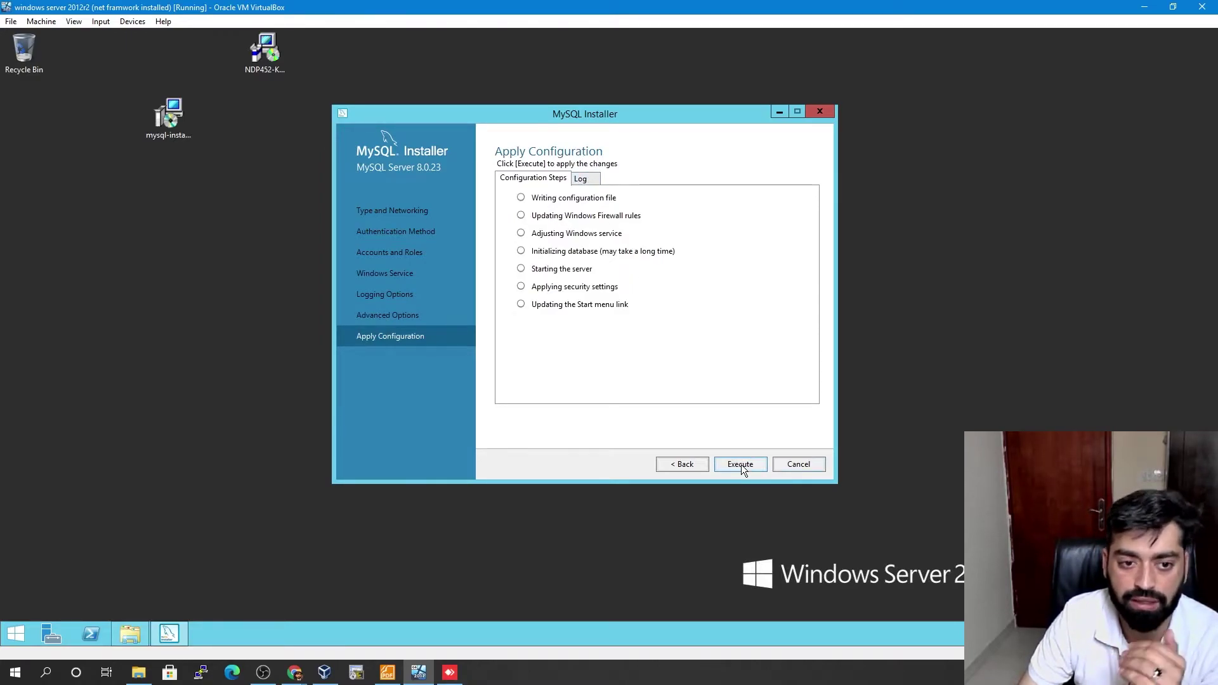
# - Execute the server configuration and inspect its Log output
pyautogui.click(741, 464)
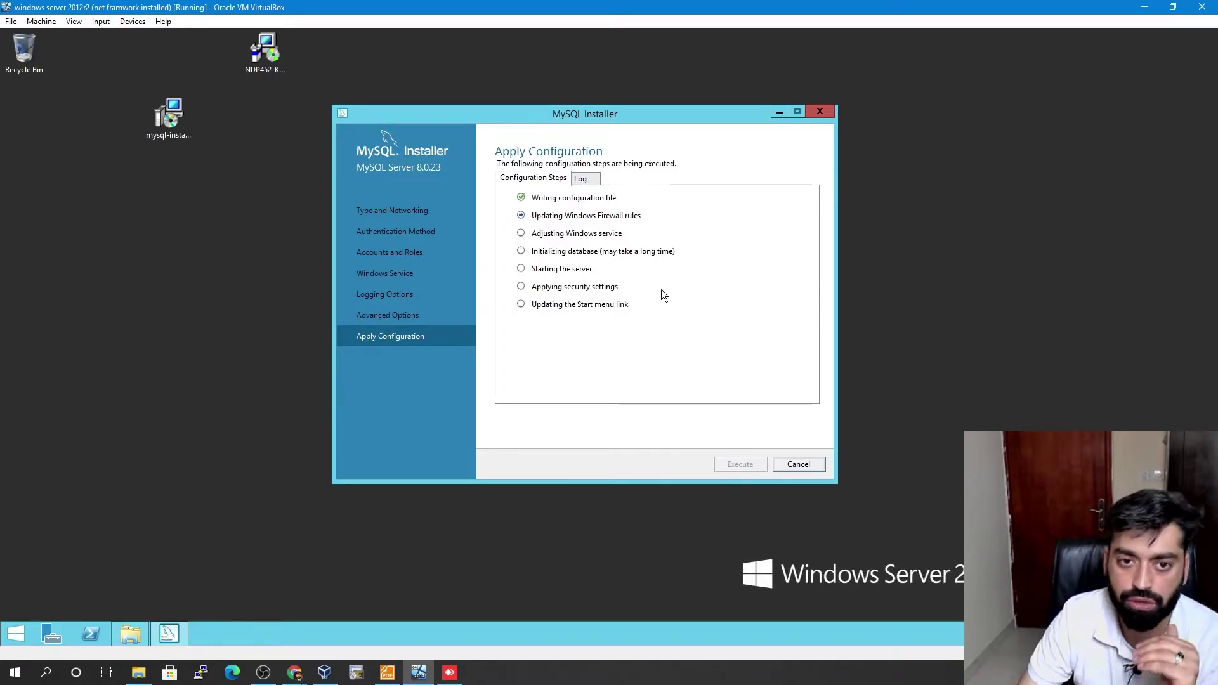
pyautogui.click(582, 179)
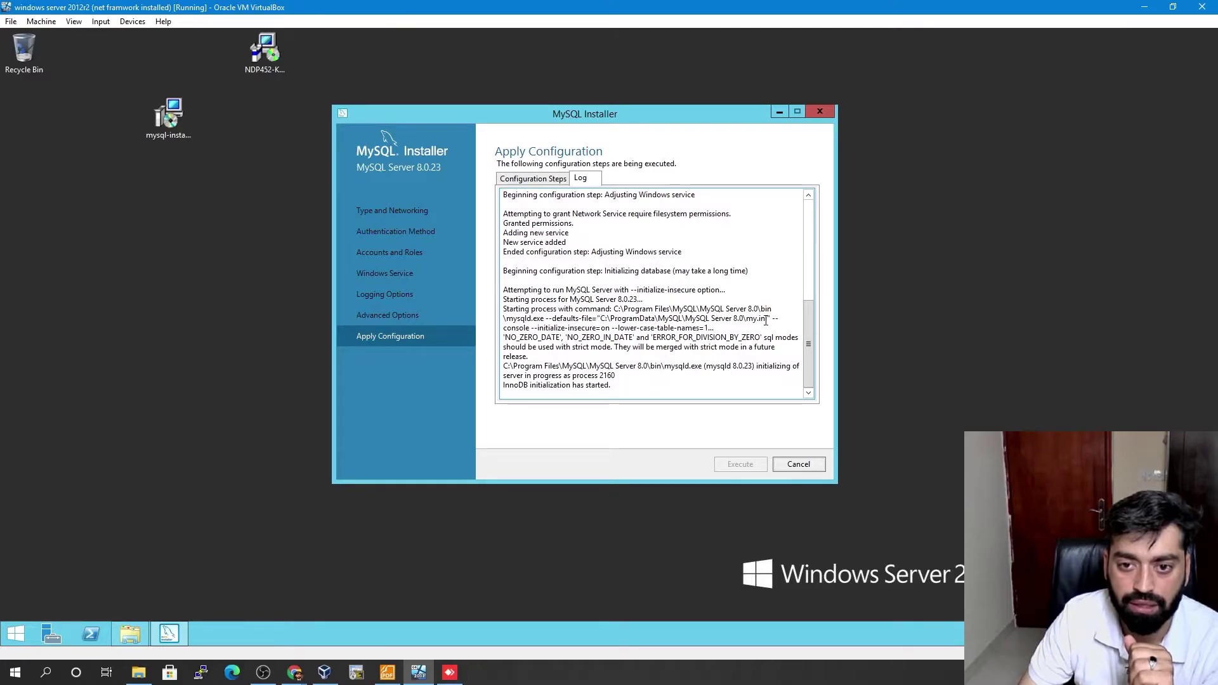
pyautogui.moveTo(768, 319); pyautogui.dragTo(599, 319)
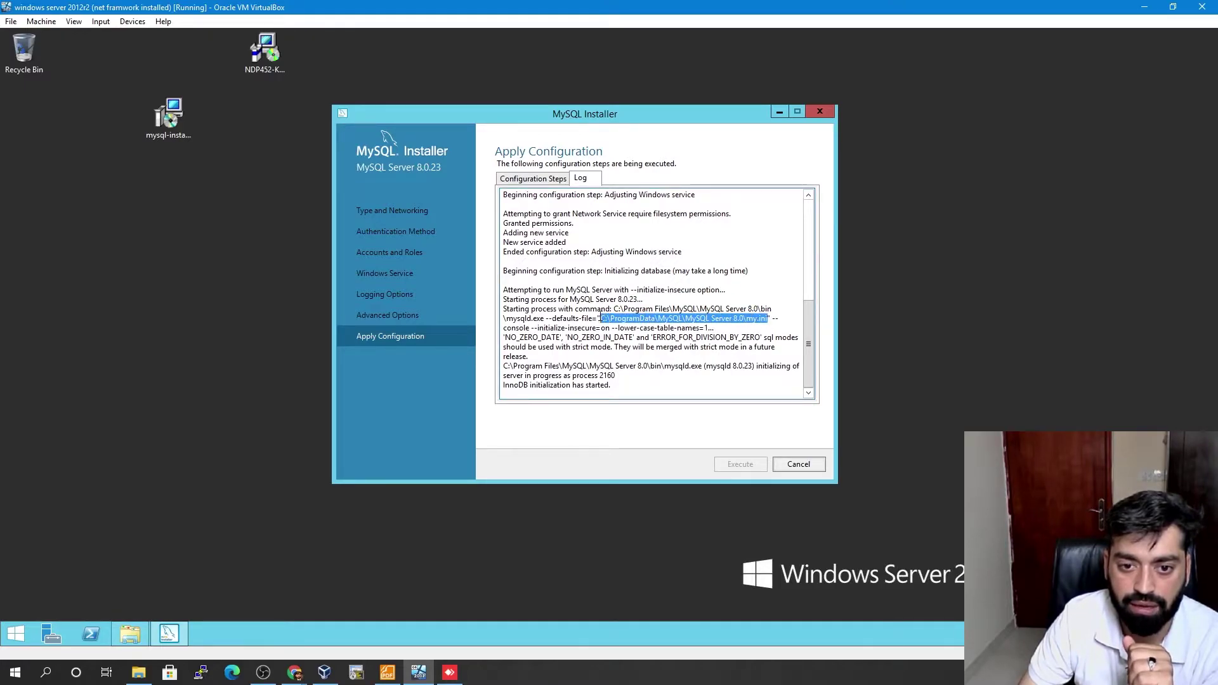
pyautogui.rightClick(610, 316)
pyautogui.moveTo(600, 308); pyautogui.dragTo(642, 307)
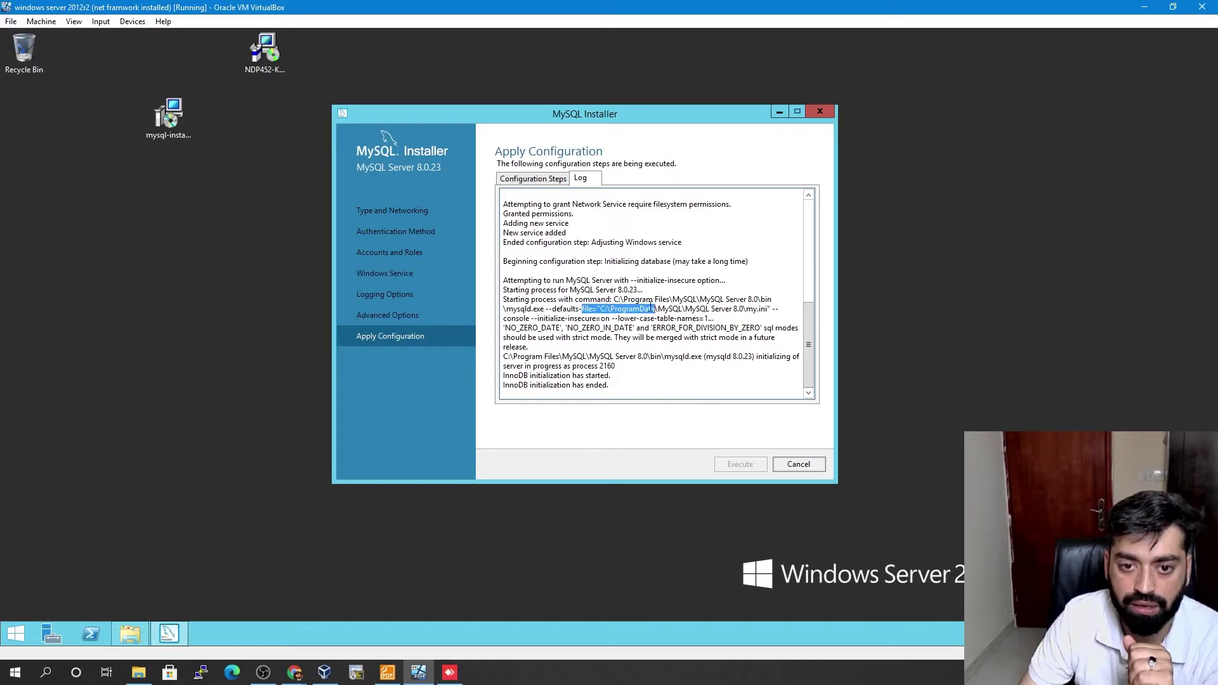
pyautogui.click(768, 308)
pyautogui.moveTo(768, 308); pyautogui.dragTo(611, 309)
pyautogui.click(665, 339)
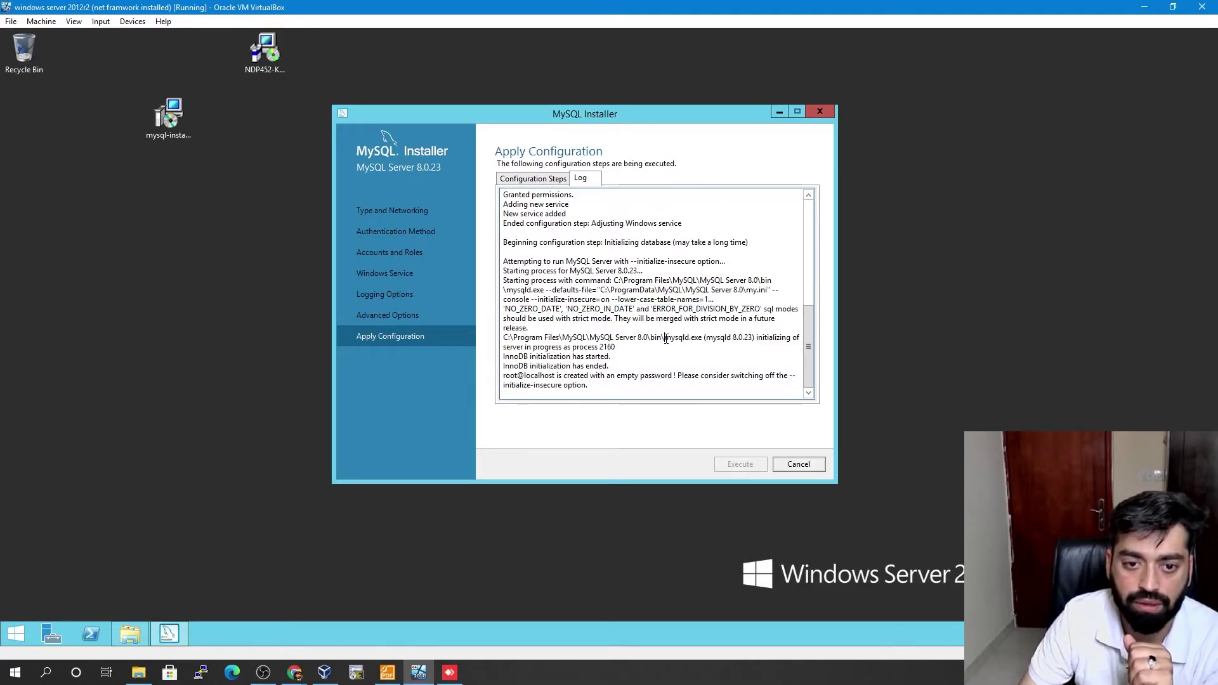
pyautogui.click(536, 181)
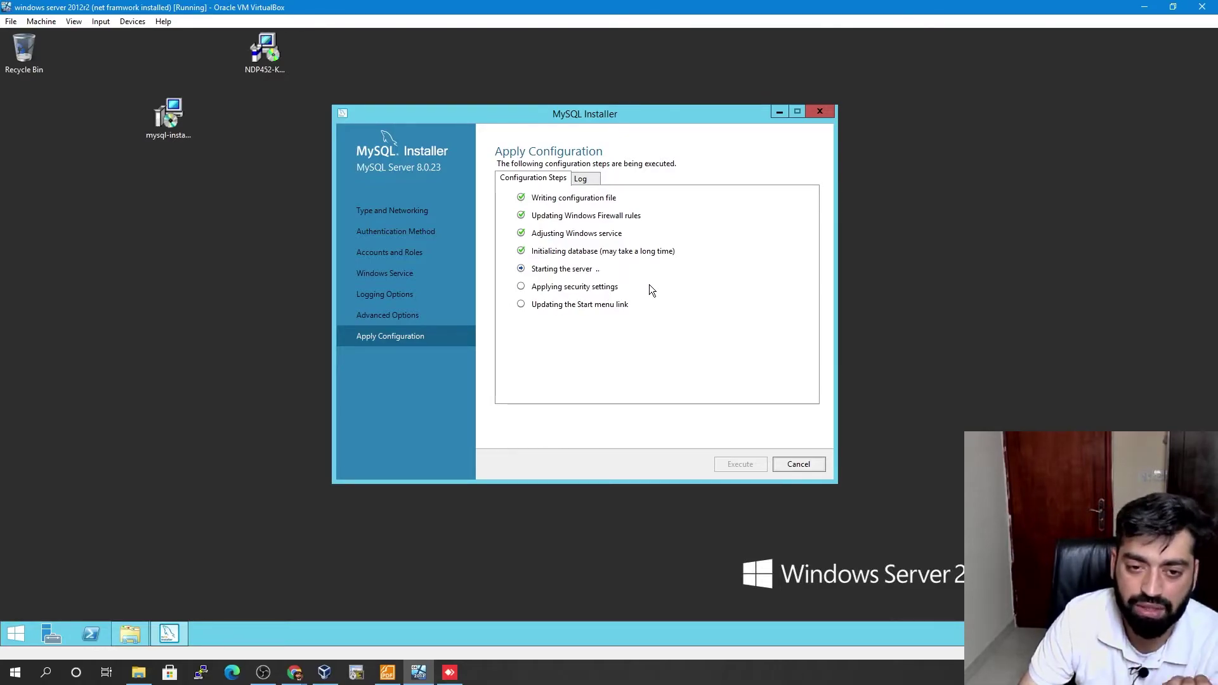
pyautogui.click(587, 180)
# - Copy the my.ini file path from the log and finish the configuration
pyautogui.moveTo(809, 310); pyautogui.dragTo(803, 279)
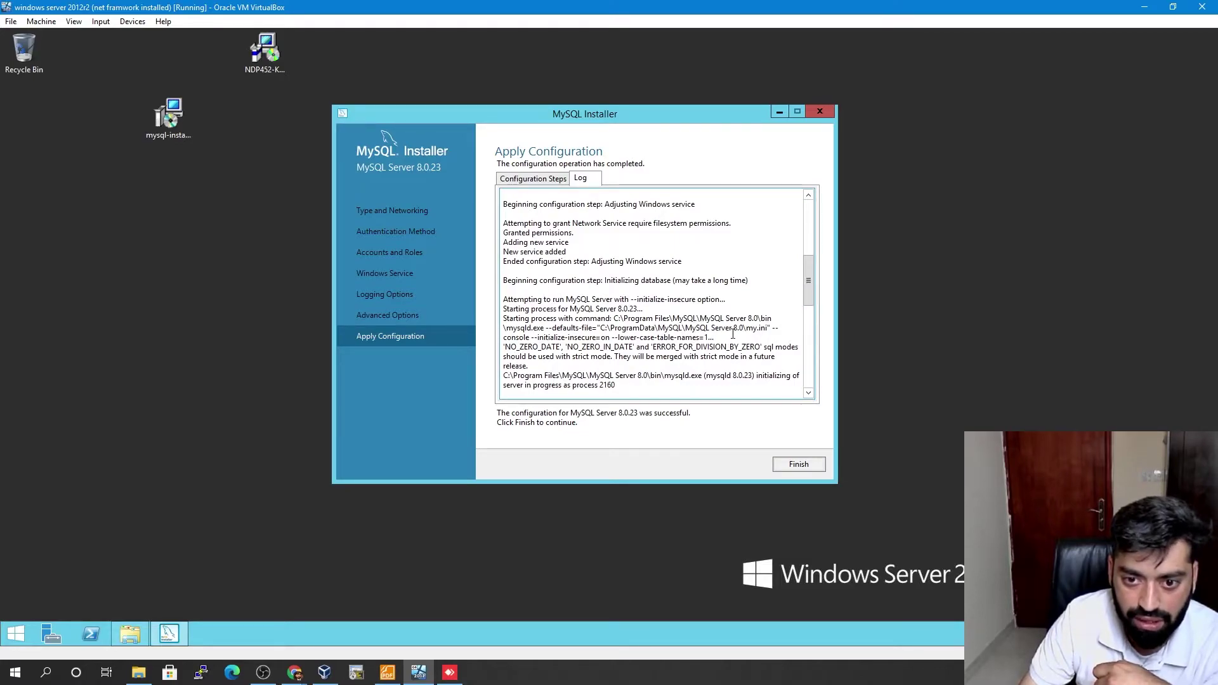
pyautogui.moveTo(767, 328); pyautogui.dragTo(598, 326)
pyautogui.rightClick(603, 327)
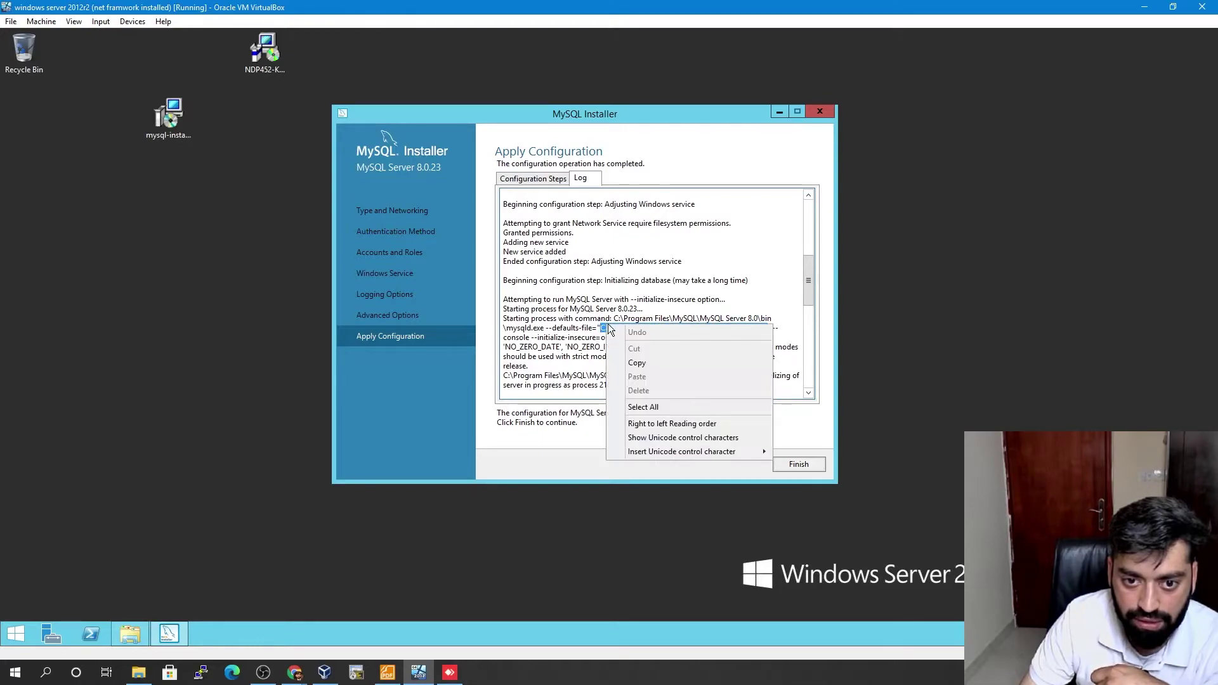
pyautogui.click(640, 363)
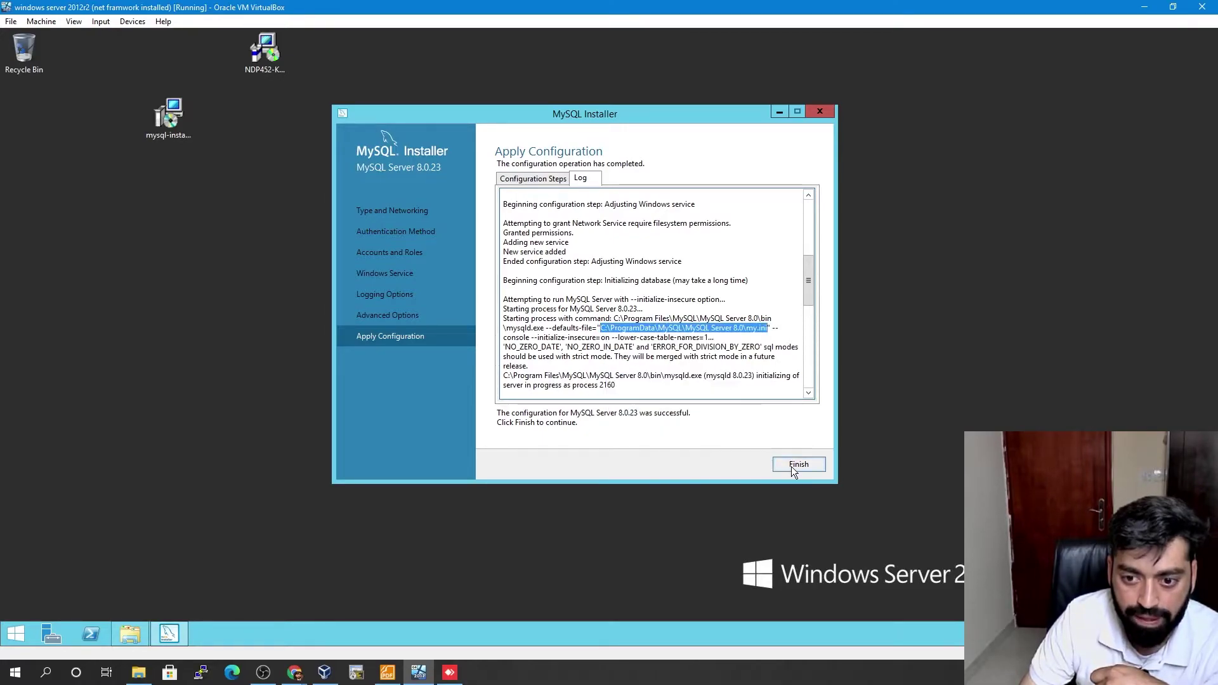
pyautogui.click(790, 466)
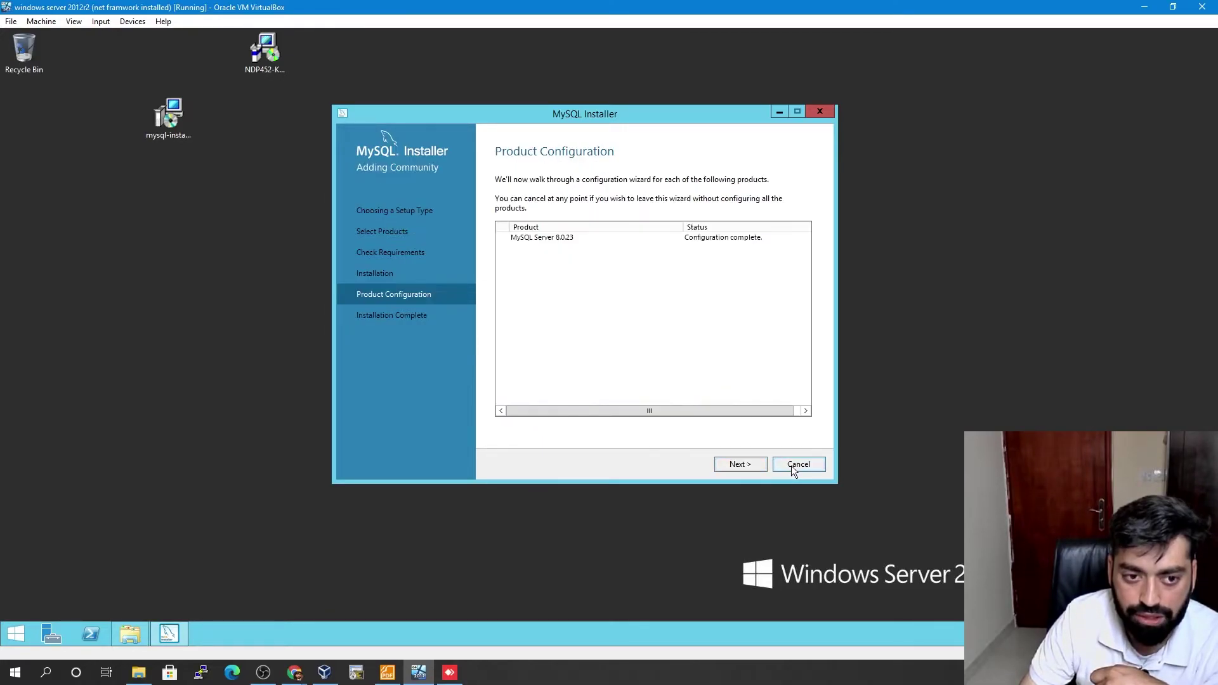
# - Finish the installer with MySQL Shell and Workbench set to start after setup
pyautogui.click(738, 464)
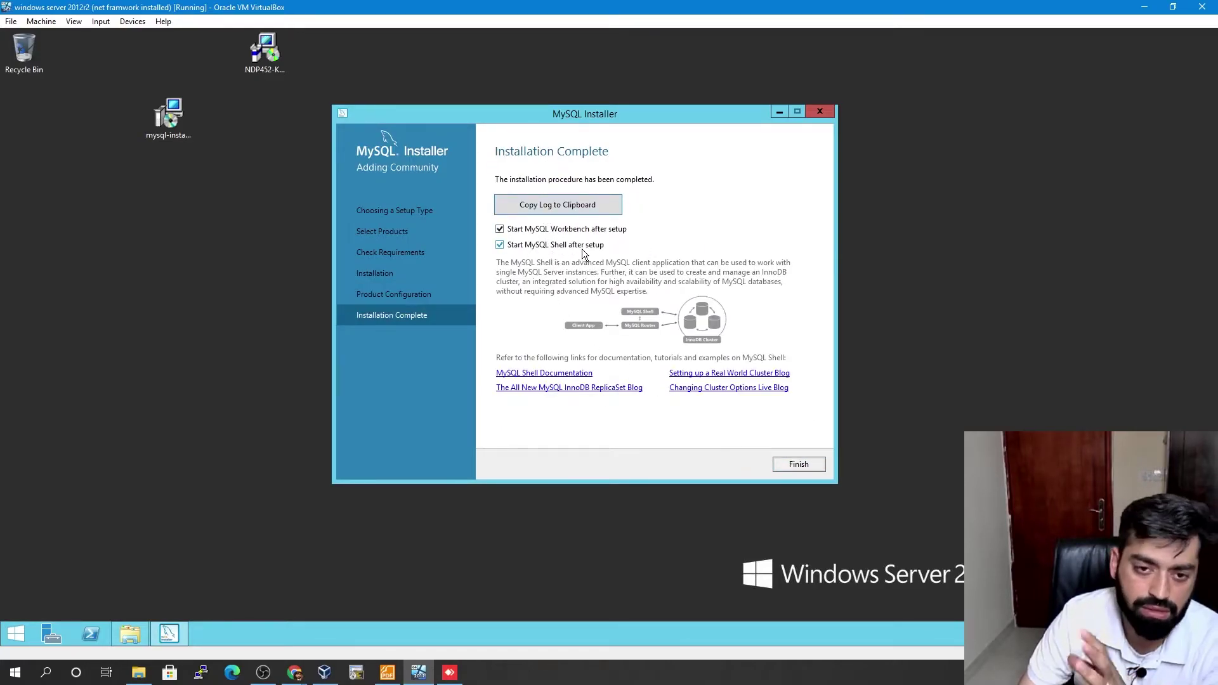
pyautogui.click(797, 466)
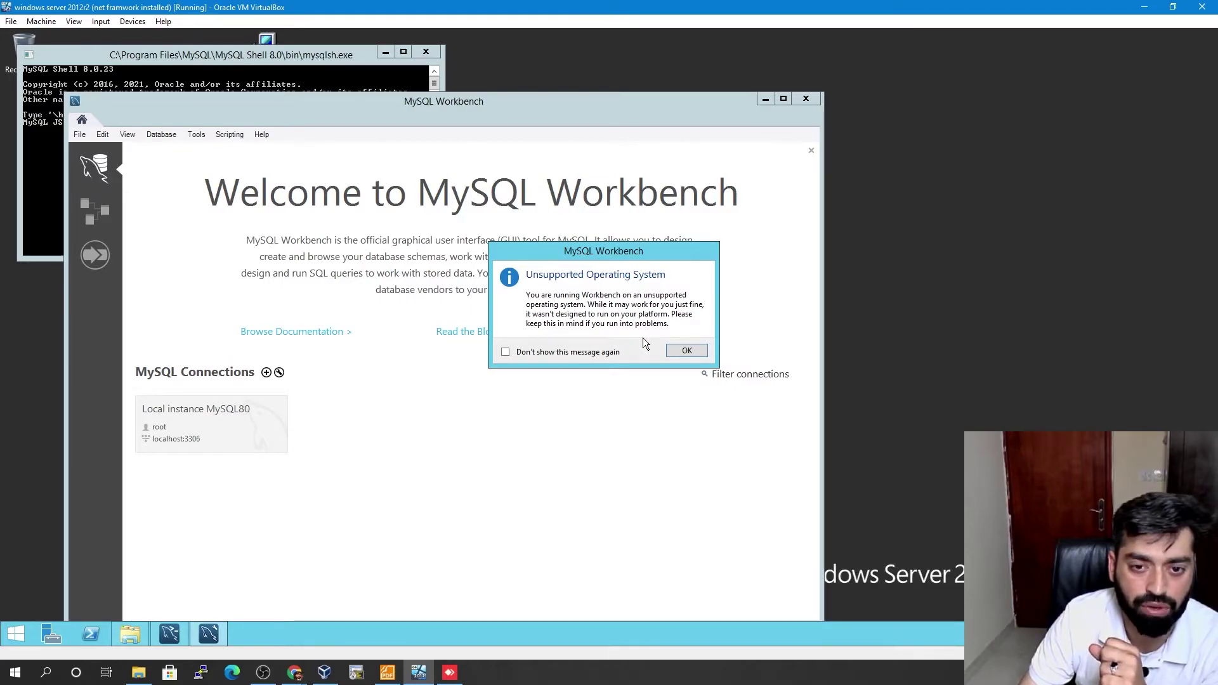
# - Connect Workbench to Local instance MySQL80 with the root password and expand the sys schema
pyautogui.click(691, 356)
pyautogui.moveTo(378, 101); pyautogui.dragTo(714, 51)
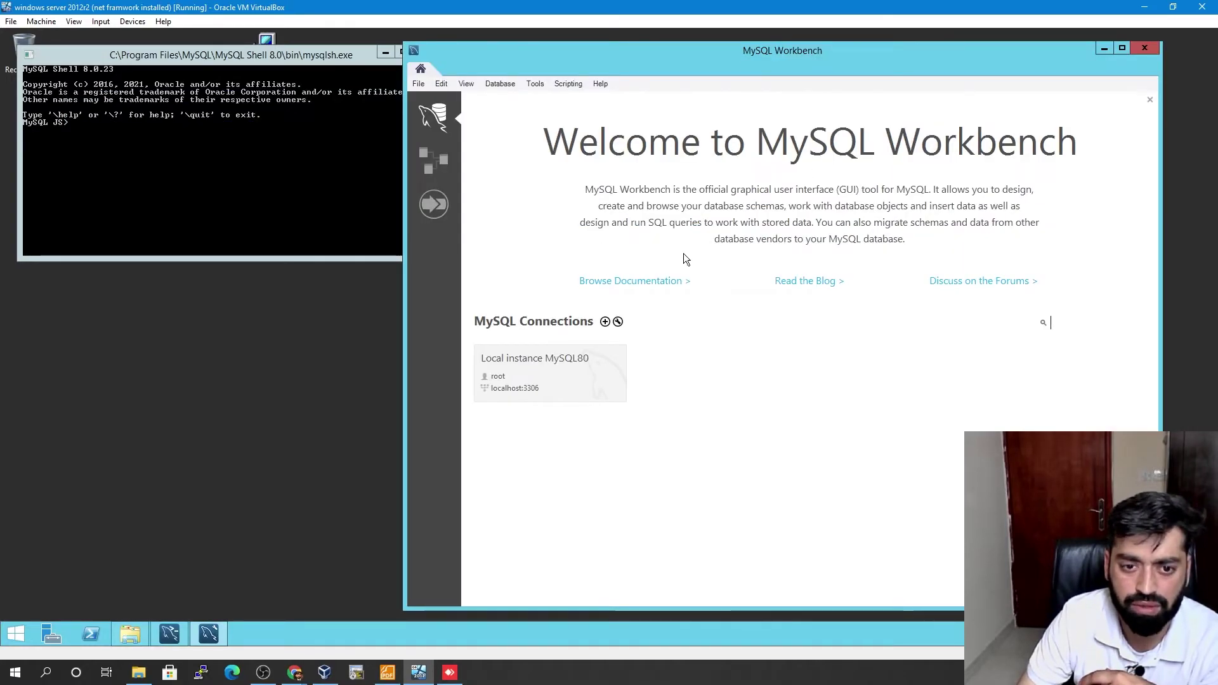
pyautogui.click(533, 372)
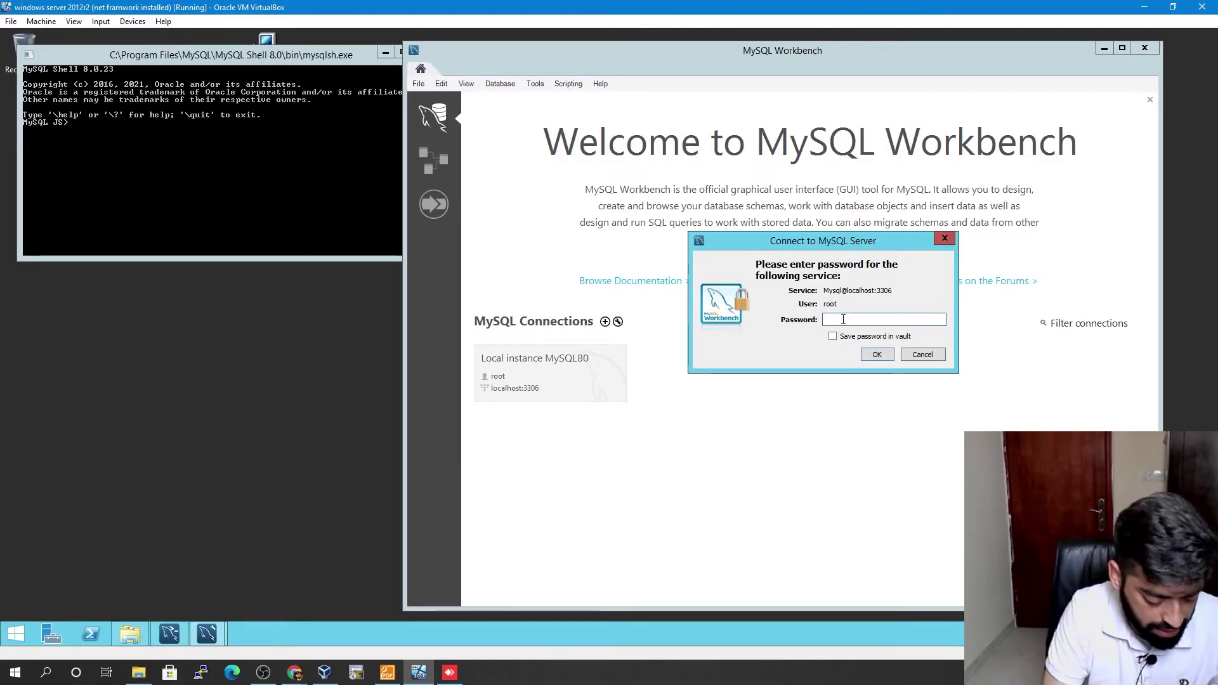
pyautogui.write('****************')
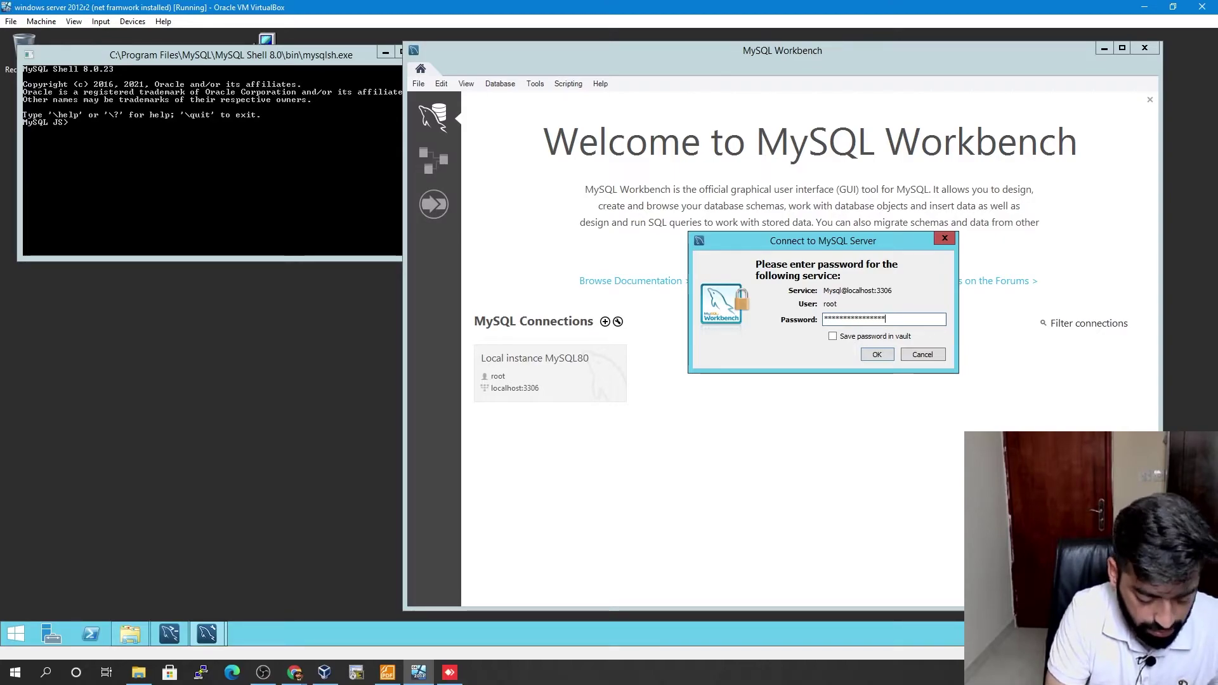
pyautogui.click(876, 355)
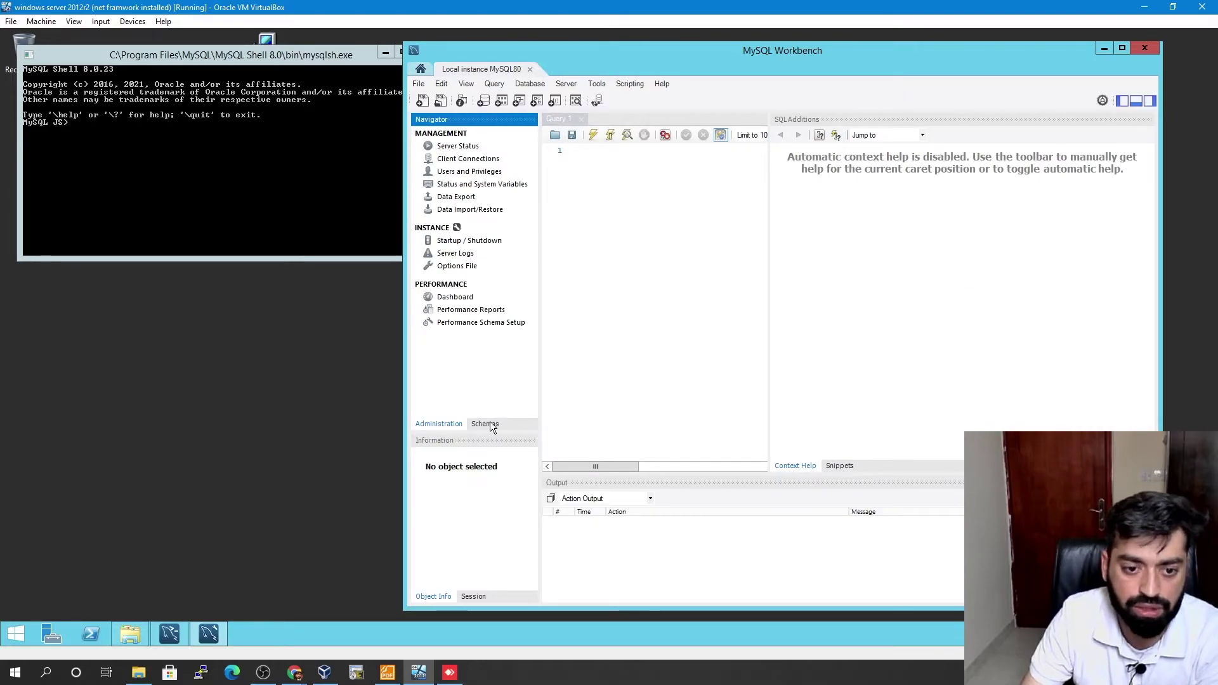
pyautogui.click(485, 425)
pyautogui.click(418, 162)
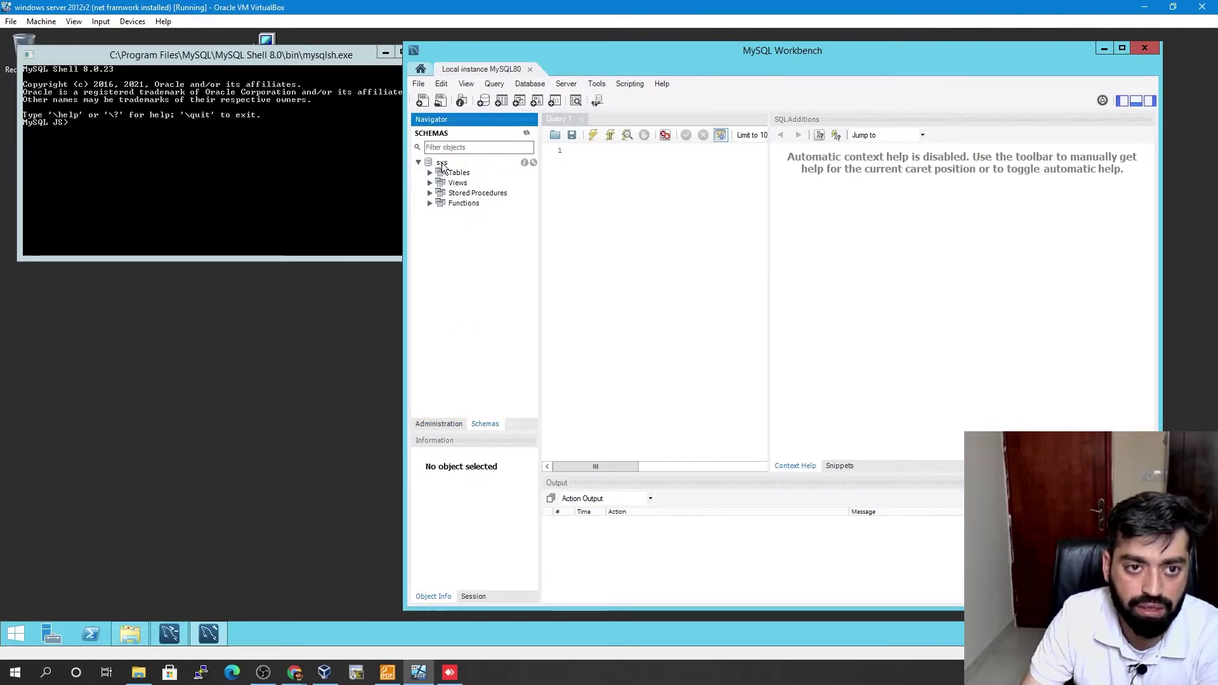
# - Quit MySQL Shell with the exit command and close its window
pyautogui.click(280, 151)
pyautogui.moveTo(195, 55); pyautogui.dragTo(344, 182)
pyautogui.write('exit')
pyautogui.press('Return')
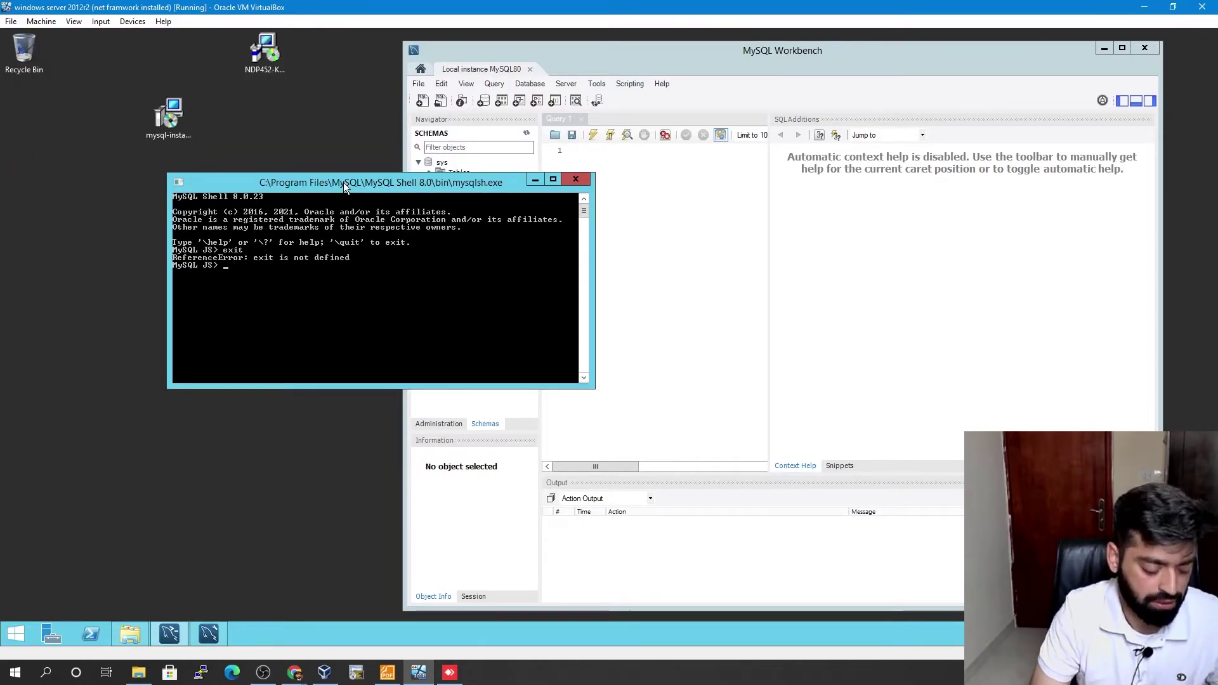
pyautogui.hotkey('alt', 'F4')
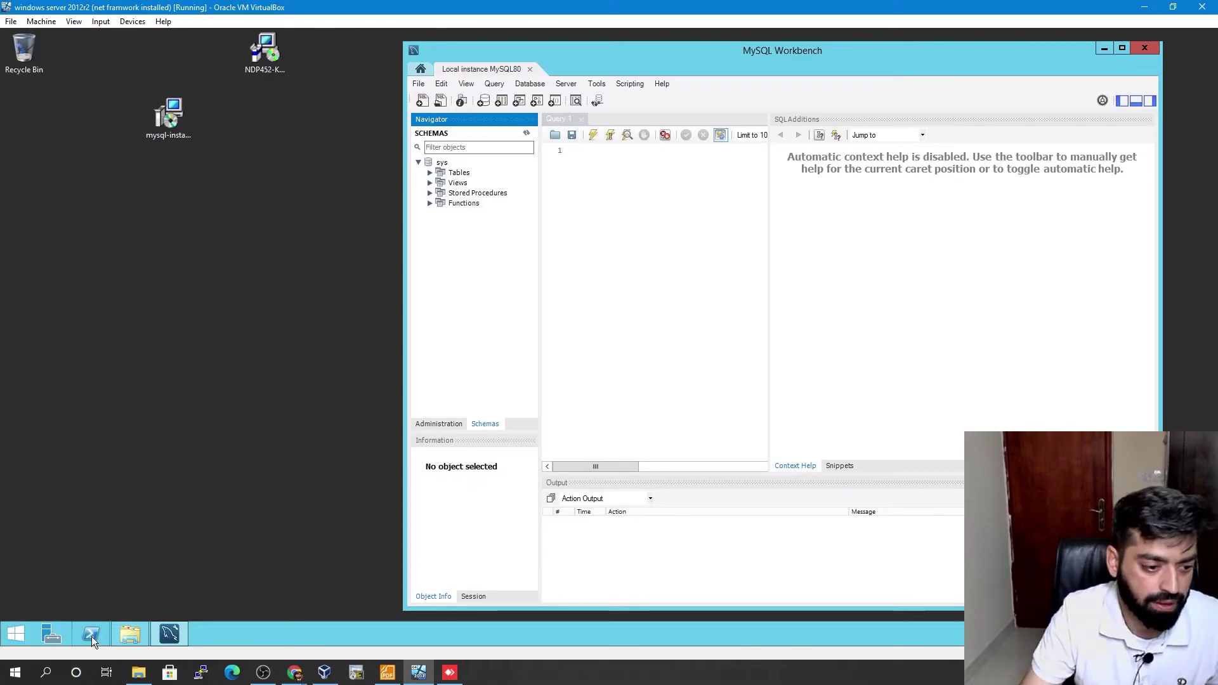
pyautogui.click(91, 635)
# - Change to C:\ and list the root of the drive
pyautogui.write('cd ')
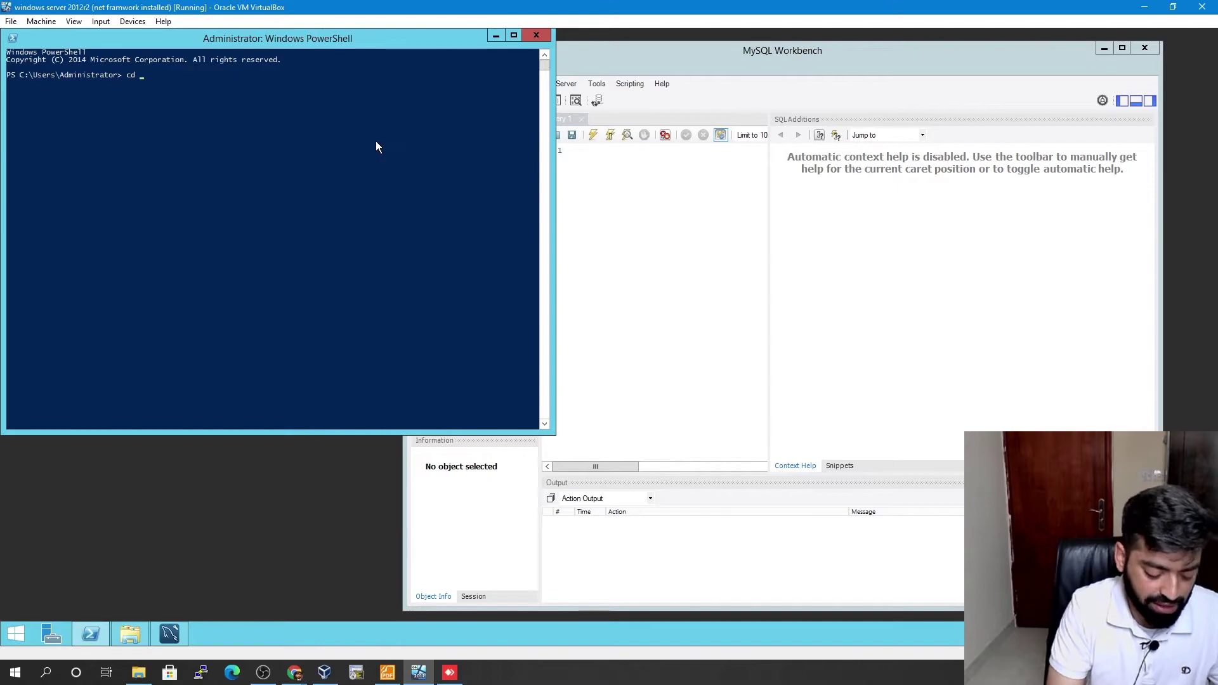
pyautogui.write('c:\\')
pyautogui.press('Return')
pyautogui.write('ks')
pyautogui.press('Return')
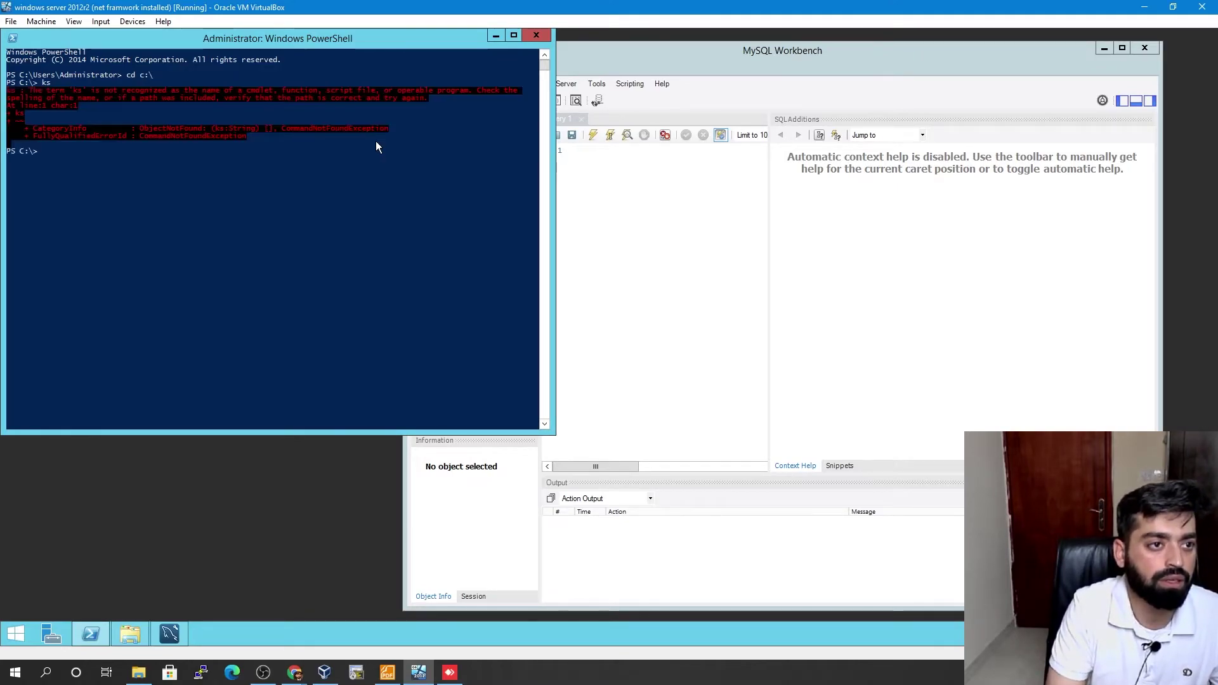
pyautogui.write('ls')
pyautogui.press('Return')
# - Move into C:\Program Files\MySQL and list the Server, Shell and Workbench 8.0 folders
pyautogui.write('cd M')
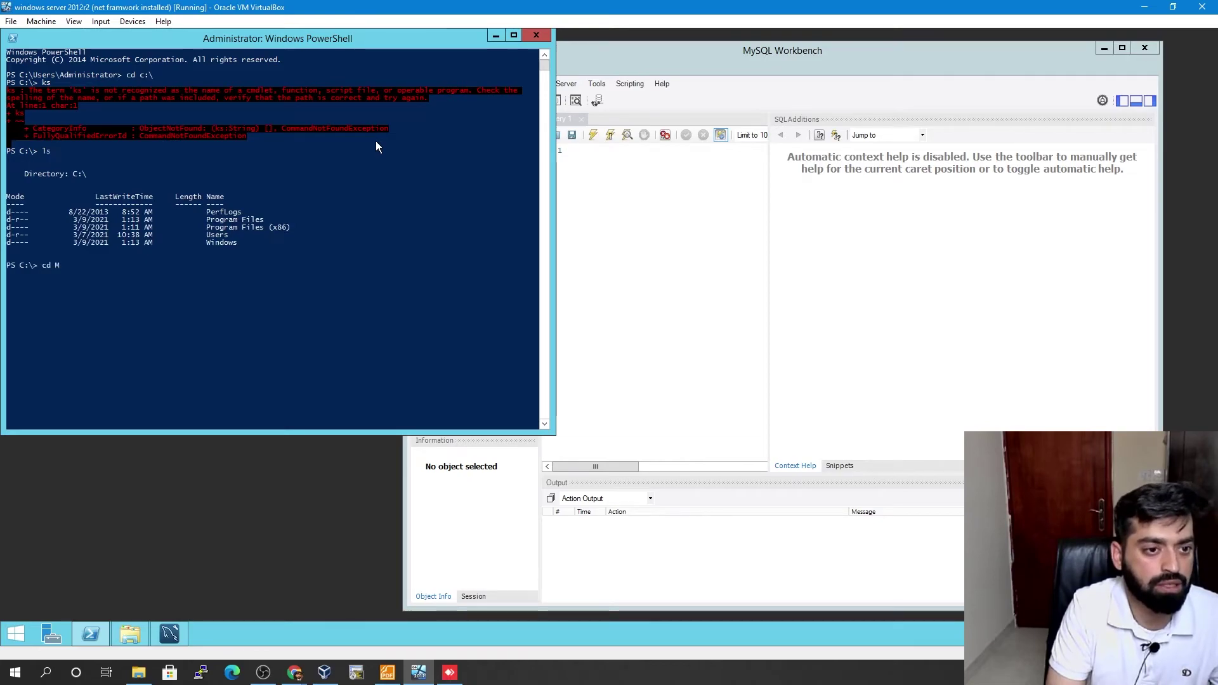
pyautogui.press('BackSpace')
pyautogui.write('Pro')
pyautogui.press('Tab')
pyautogui.press('Return')
pyautogui.write('cd M')
pyautogui.press('Tab')
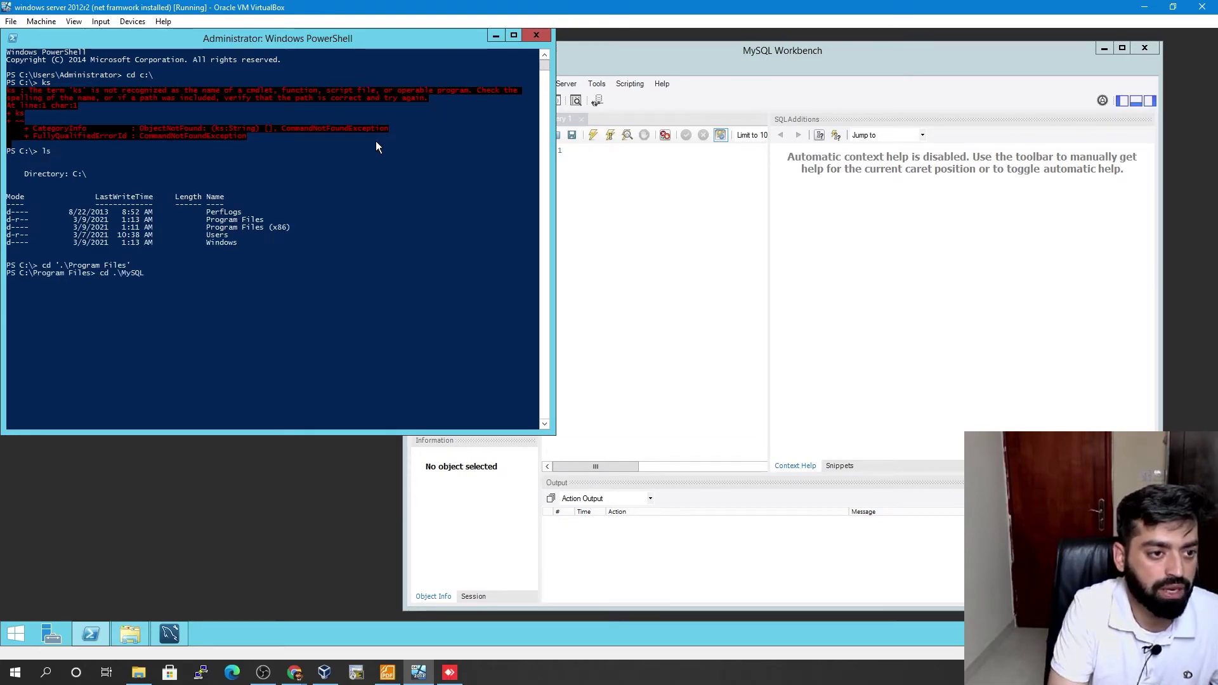
pyautogui.press('Return')
pyautogui.write('ls')
pyautogui.press('Return')
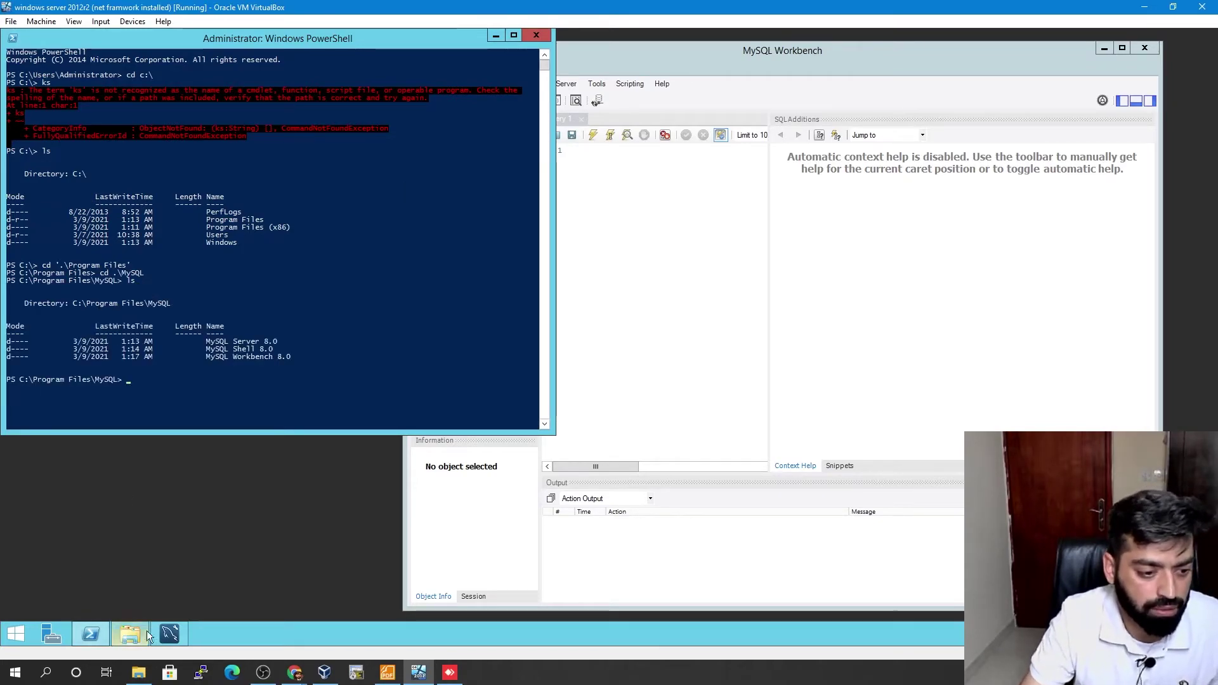
# - Launch Notepad and paste the C:\ProgramData\MySQL\MySQL Server 8.0\my.ini path into a new note
pyautogui.click(24, 638)
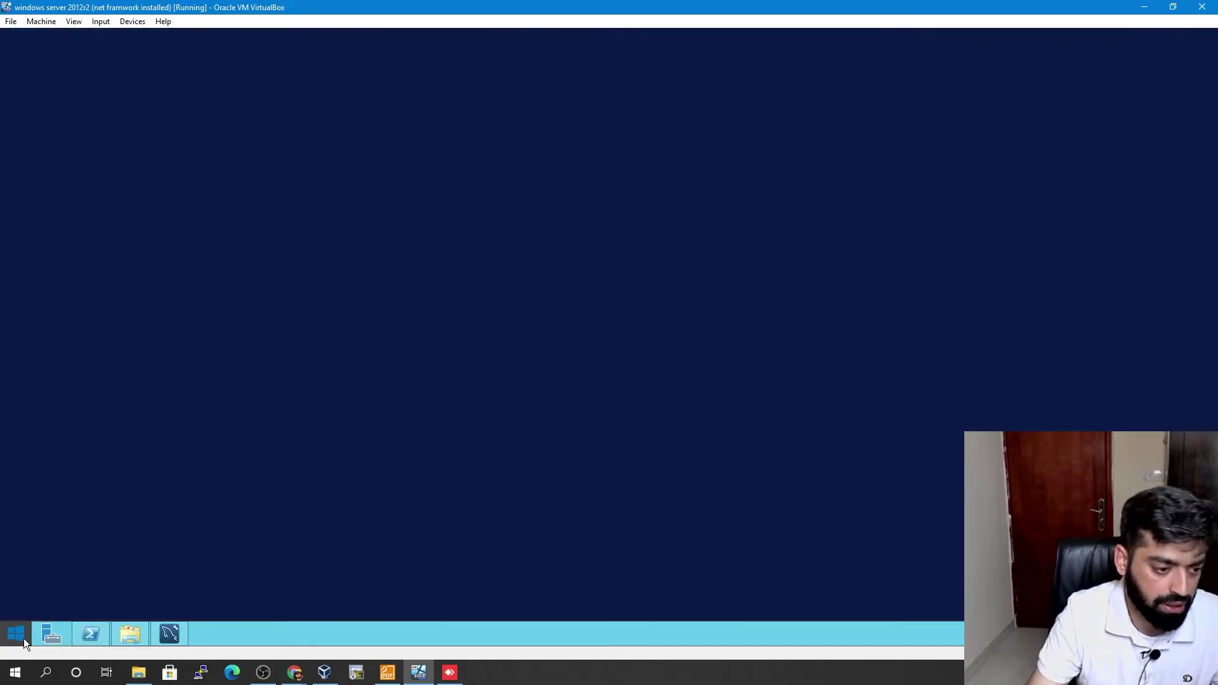
pyautogui.write('notepad')
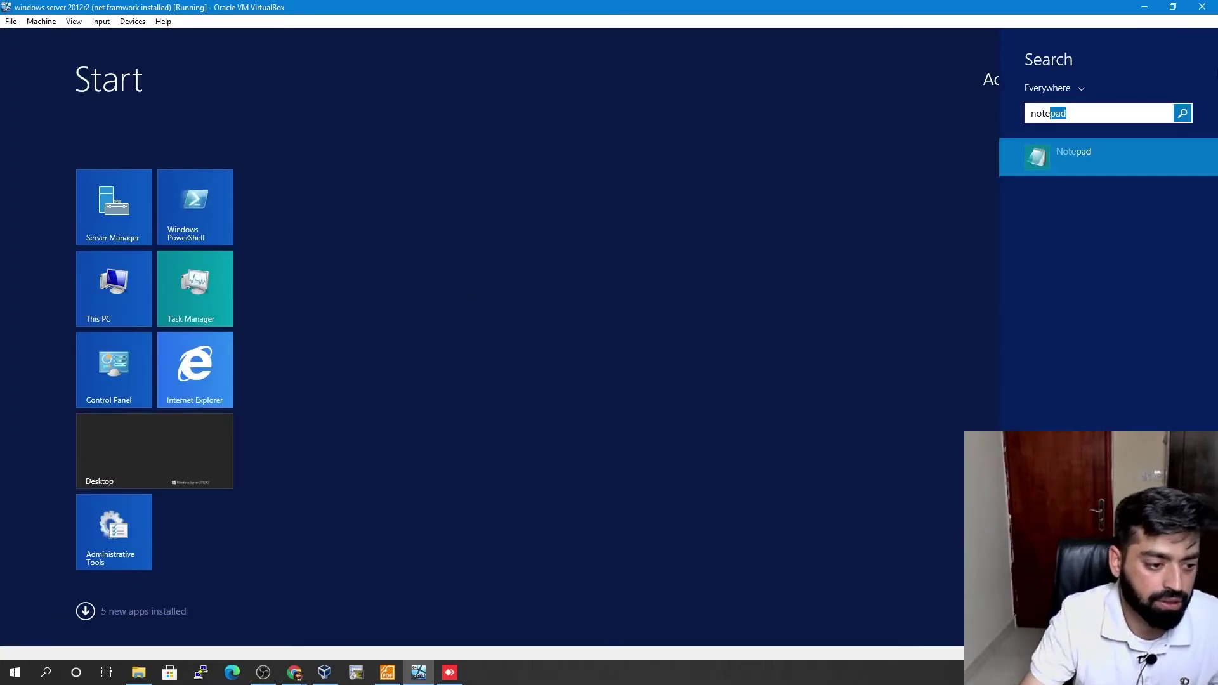
pyautogui.click(1088, 142)
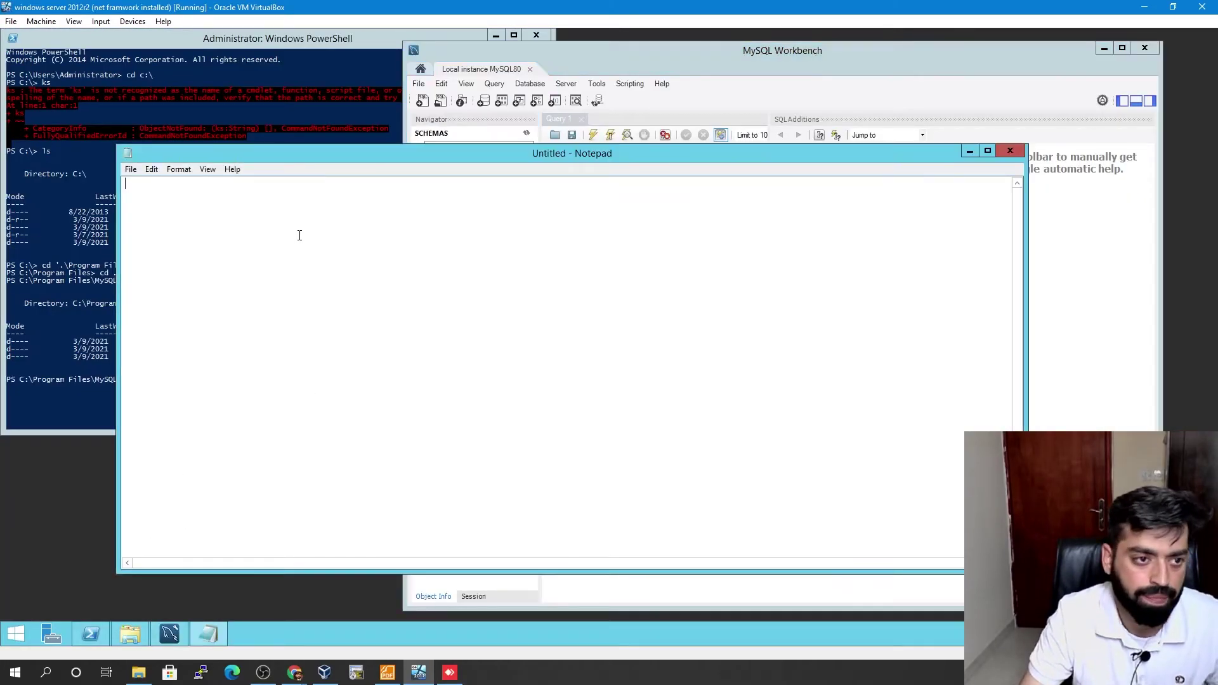
pyautogui.hotkey('ctrl', 'v')
pyautogui.moveTo(328, 156); pyautogui.dragTo(475, 228)
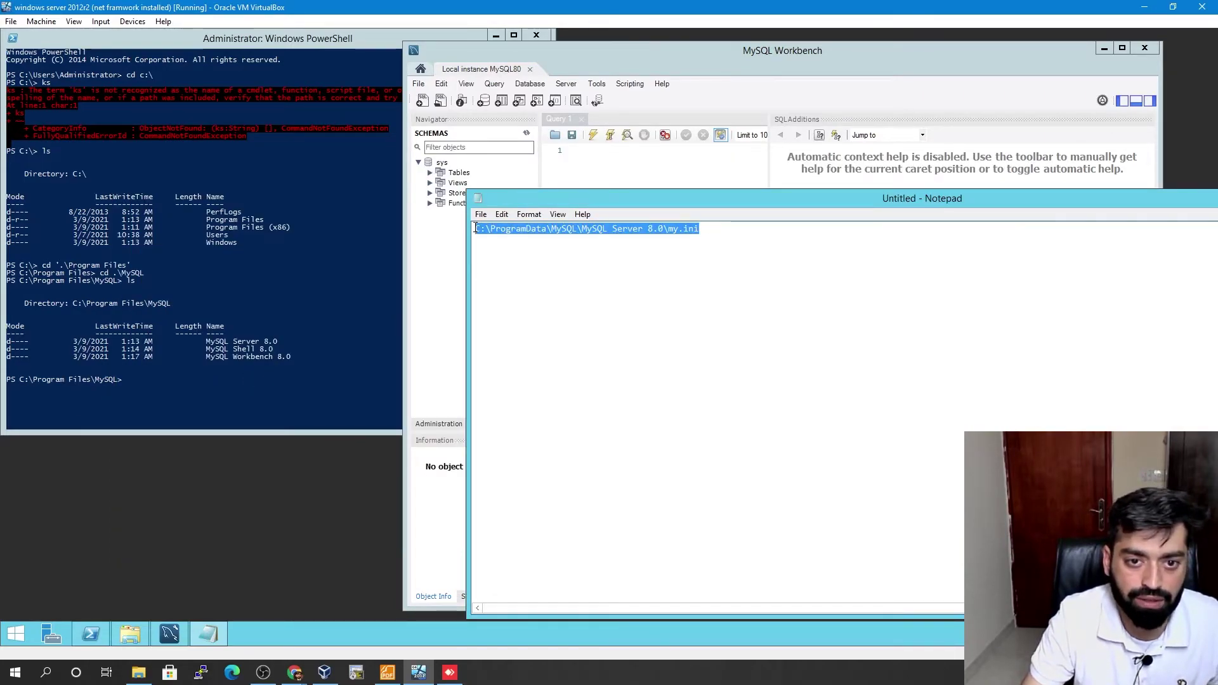
pyautogui.click(734, 241)
pyautogui.click(342, 355)
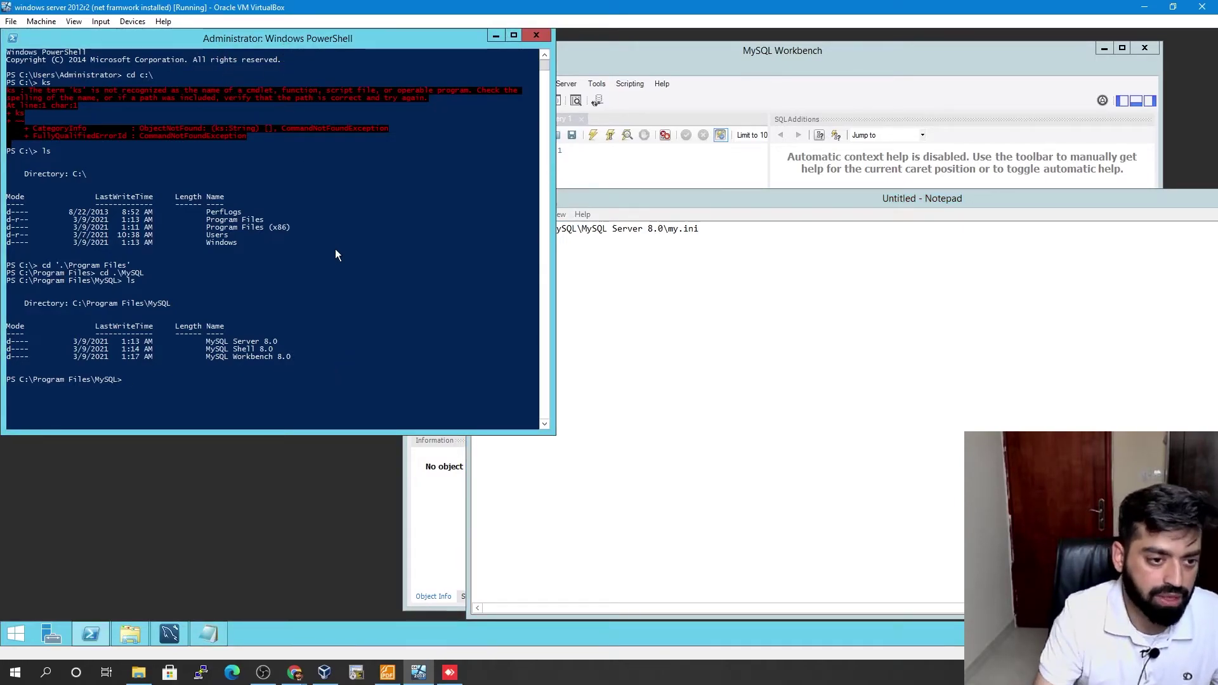
# - Run cd with the 'MySQL Shell 8.0' folder name copied from the listing
pyautogui.write('dc')
pyautogui.press('BackSpace')
pyautogui.press('BackSpace')
pyautogui.write('cd')
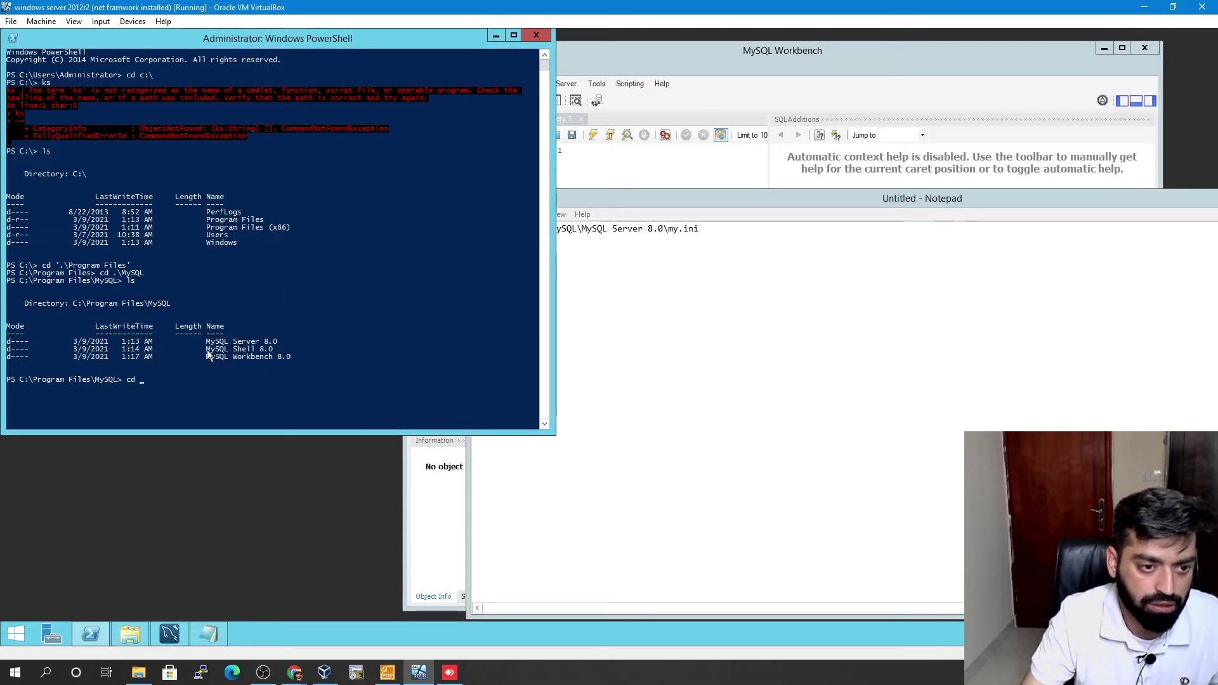
pyautogui.moveTo(207, 349); pyautogui.dragTo(275, 350)
pyautogui.rightClick(274, 351)
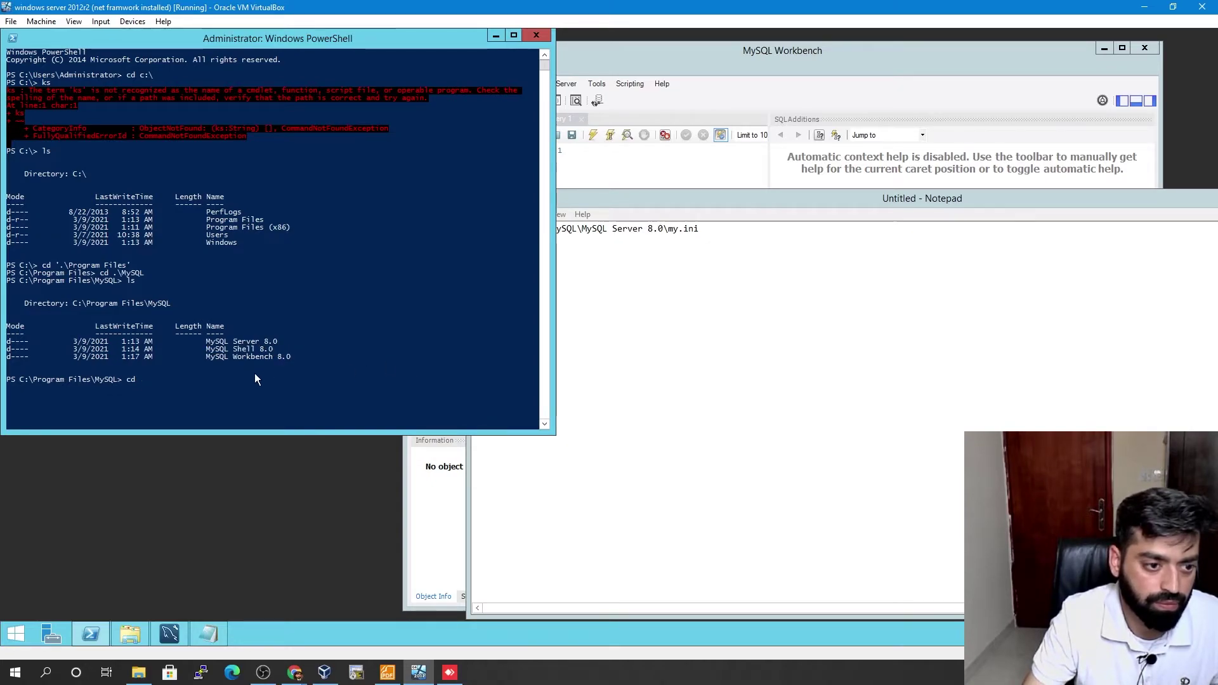
pyautogui.moveTo(273, 349); pyautogui.dragTo(237, 350)
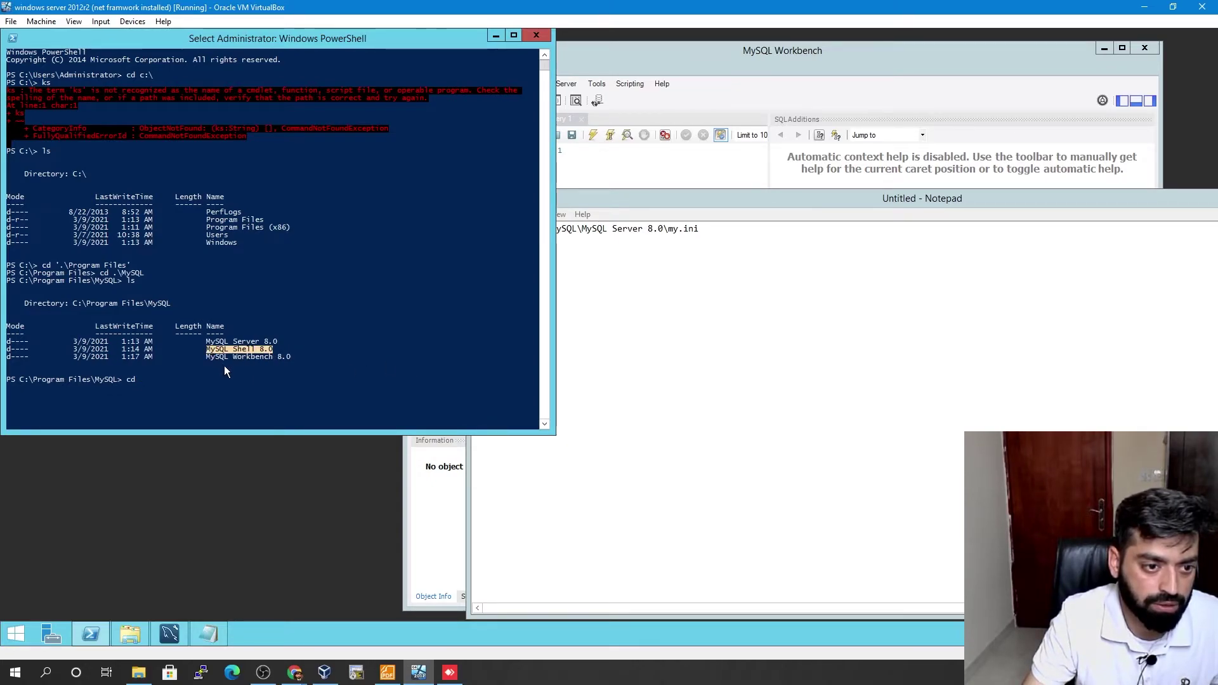
pyautogui.rightClick(224, 367)
pyautogui.rightClick(229, 366)
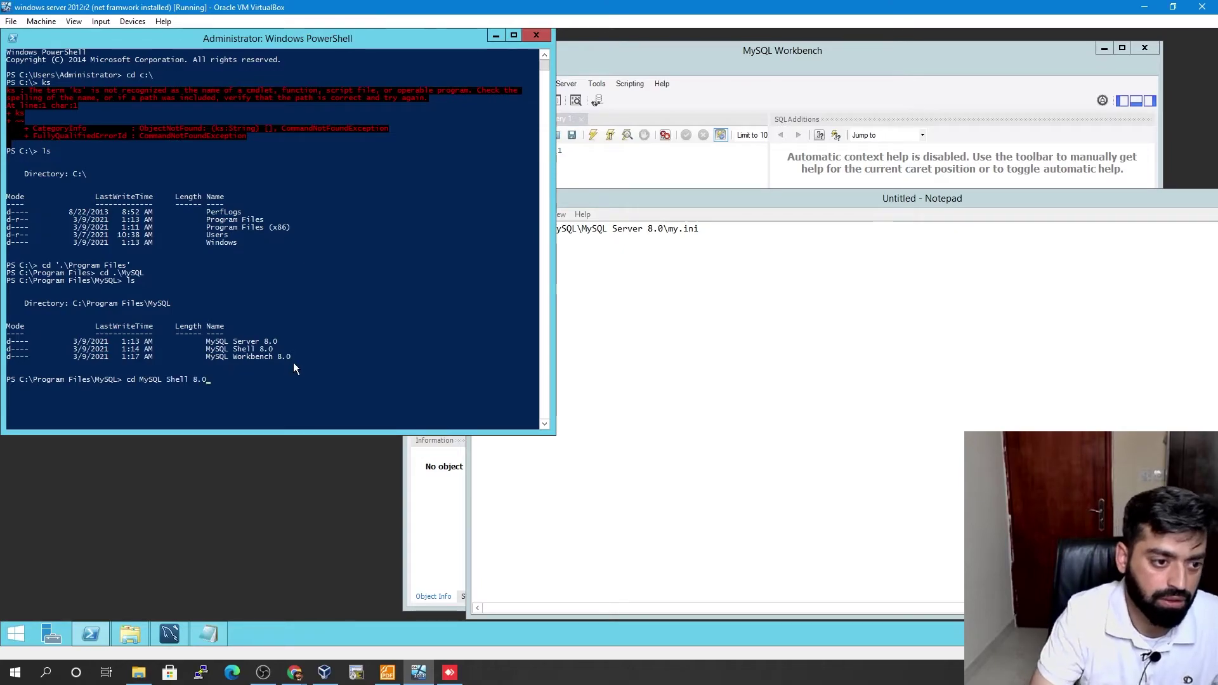
pyautogui.press('Return')
# - Enter the MySQL Shell 8.0 folder via tab completion and list its contents
pyautogui.write('\\cd')
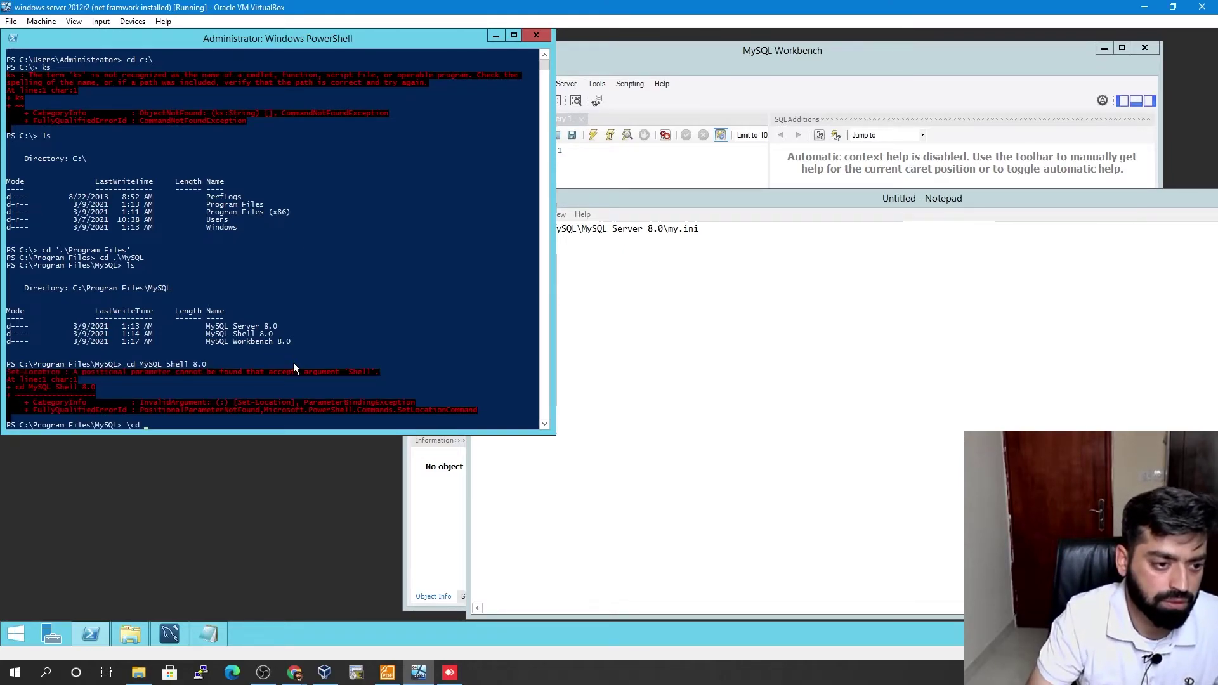
pyautogui.press('BackSpace')
pyautogui.press('BackSpace')
pyautogui.press('BackSpace')
pyautogui.press('BackSpace')
pyautogui.write('cd ')
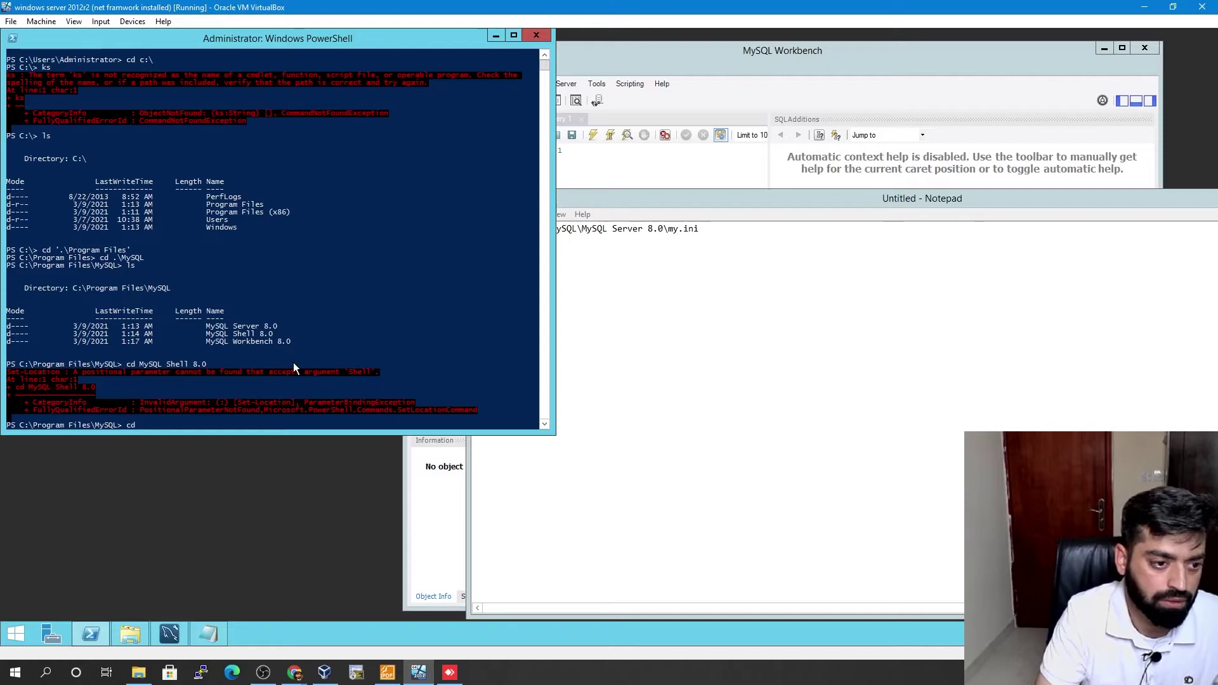
pyautogui.write(' m')
pyautogui.press('Tab')
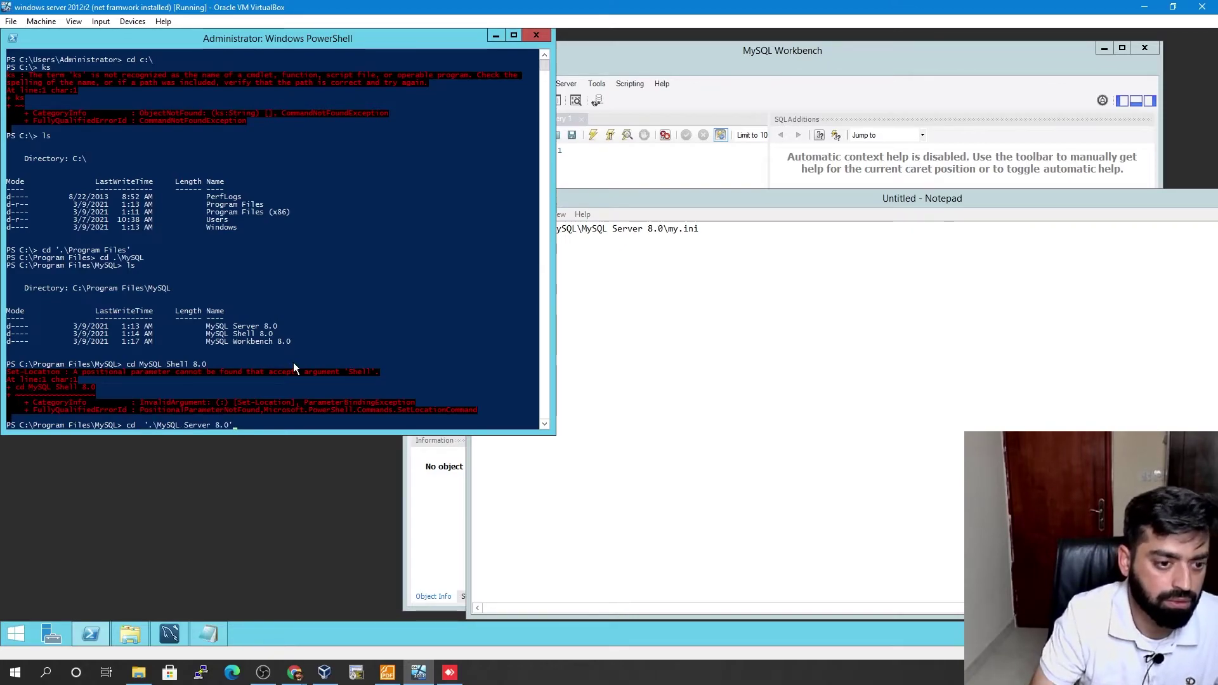
pyautogui.press('BackSpace')
pyautogui.press('BackSpace')
pyautogui.press('BackSpace')
pyautogui.press('BackSpace')
pyautogui.press('BackSpace')
pyautogui.press('BackSpace')
pyautogui.press('BackSpace')
pyautogui.press('BackSpace')
pyautogui.press('BackSpace')
pyautogui.write('hell')
pyautogui.press('Tab')
pyautogui.press('Return')
pyautogui.write('ls')
pyautogui.press('Return')
# - Move into the bin folder, list its files, and copy mysqlsh.exe to the prompt
pyautogui.write('cd b')
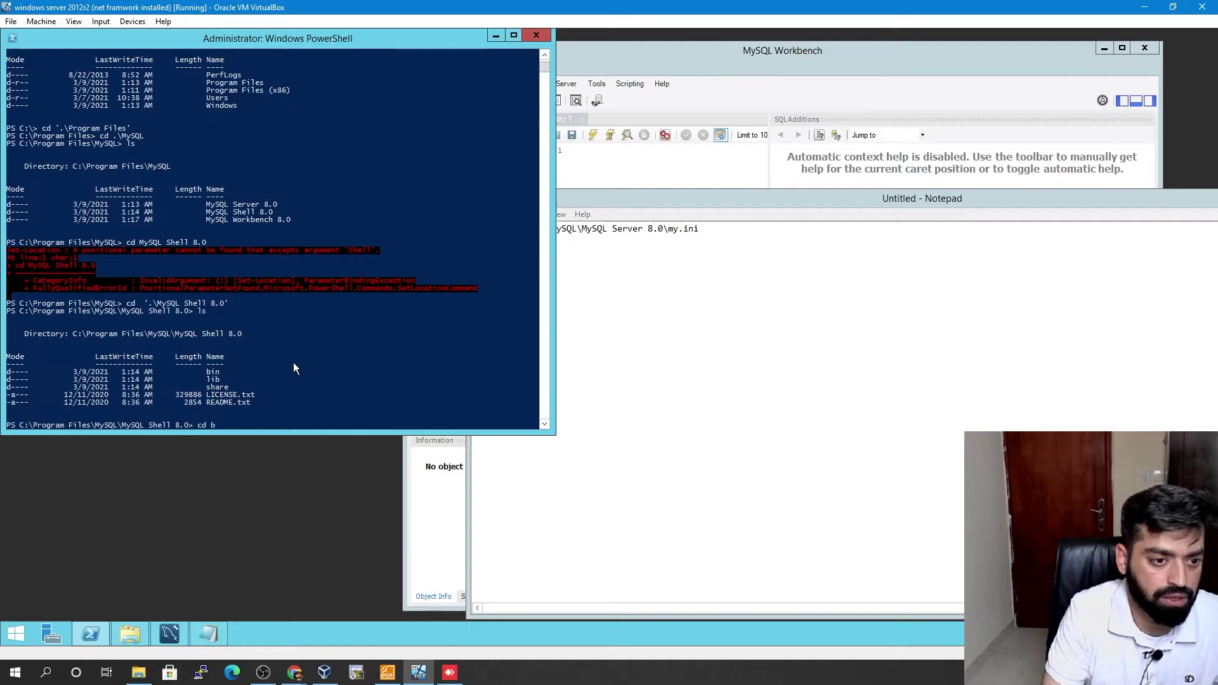
pyautogui.press('Tab')
pyautogui.press('Return')
pyautogui.write('ls')
pyautogui.press('Return')
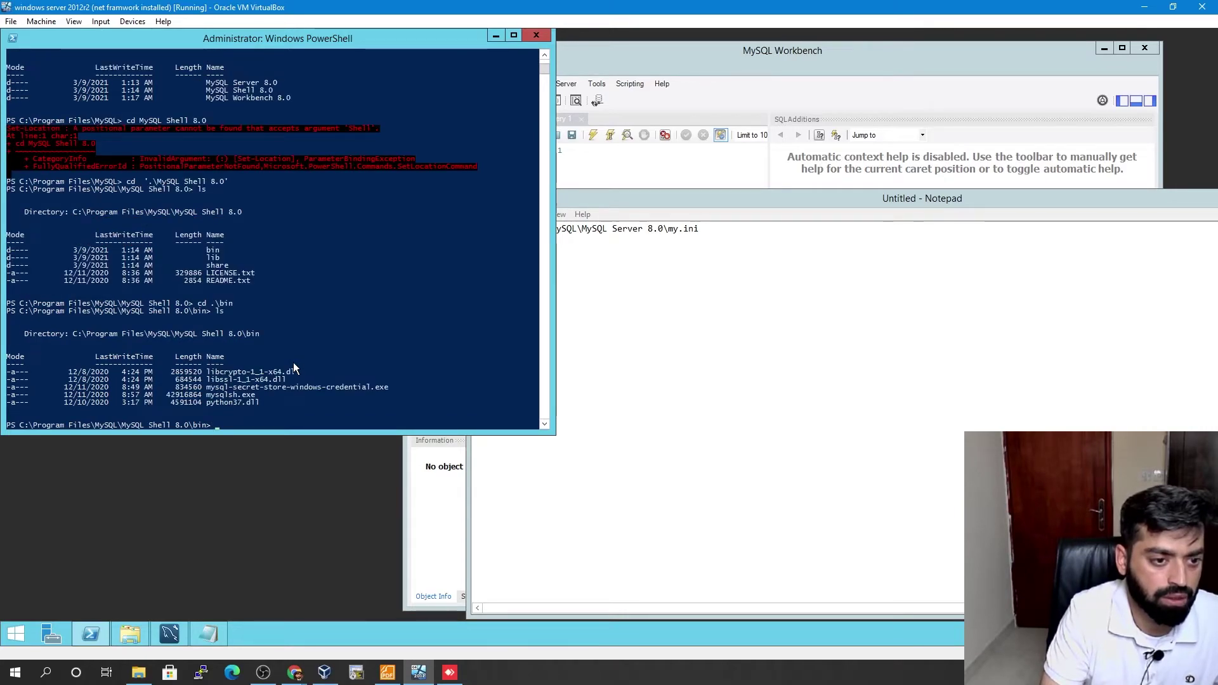
pyautogui.moveTo(207, 394); pyautogui.dragTo(276, 395)
pyautogui.rightClick(481, 399)
pyautogui.rightClick(481, 398)
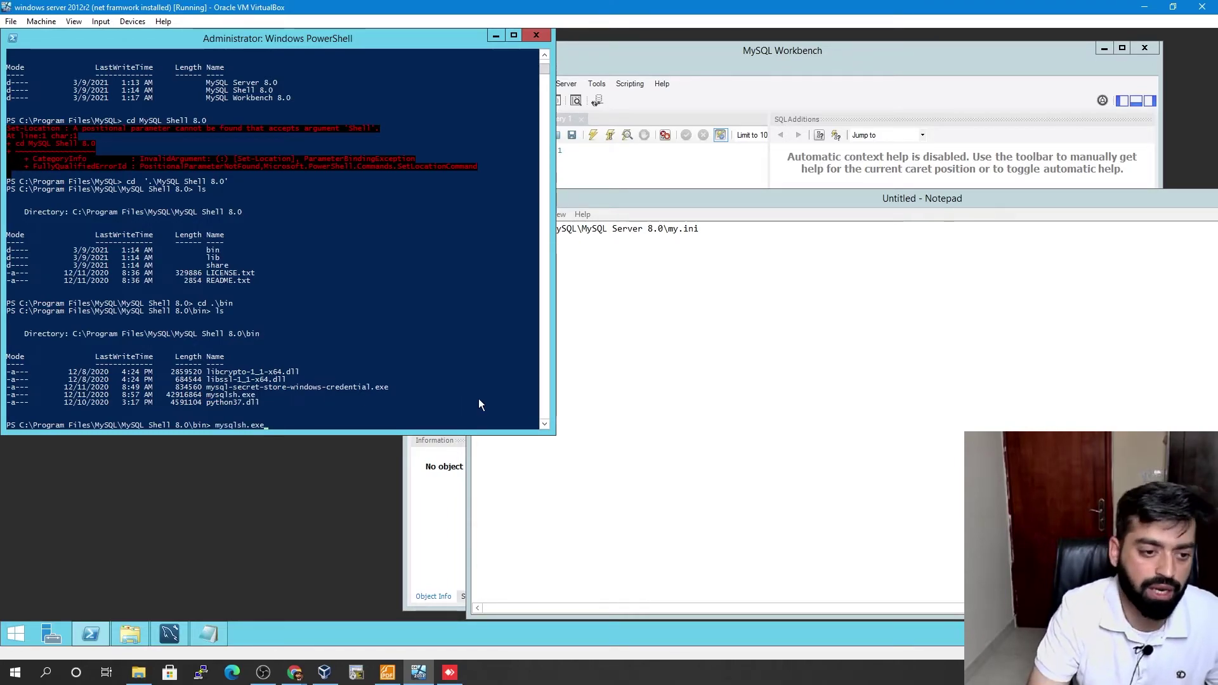
# - Launch mysqlsh.exe and connect to root@localhost, saving the root password
pyautogui.press('Tab')
pyautogui.press('Return')
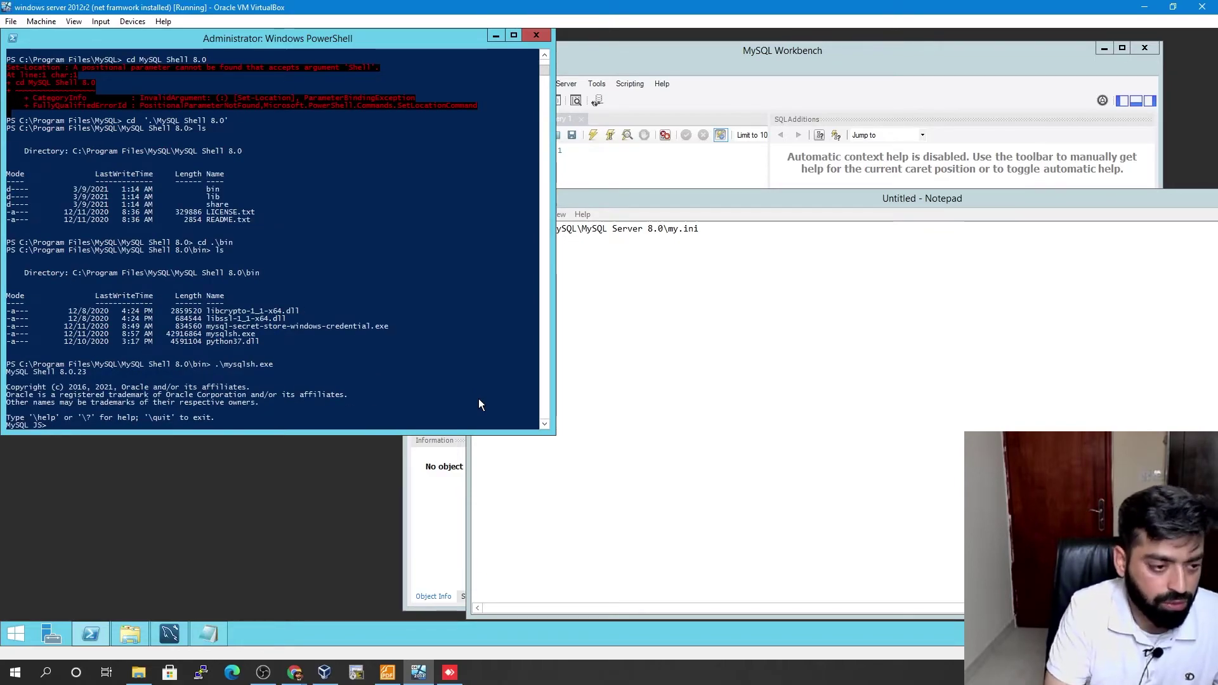
pyautogui.write('\\c')
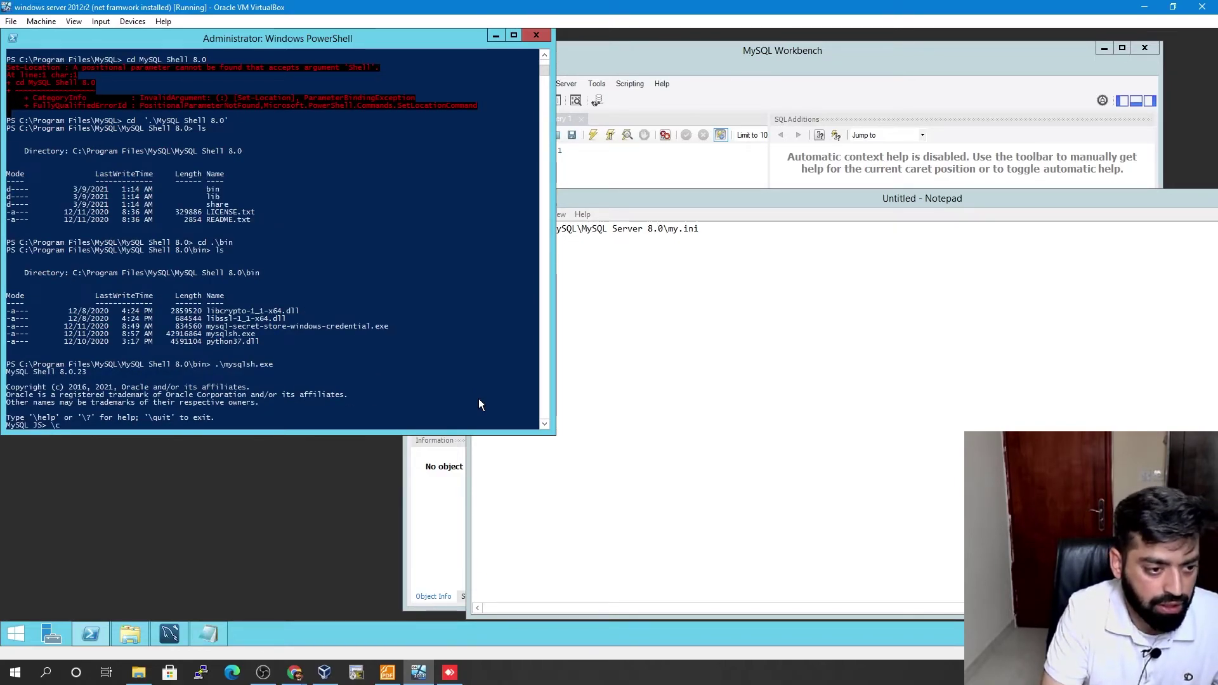
pyautogui.write(' los')
pyautogui.press('BackSpace')
pyautogui.press('BackSpace')
pyautogui.press('BackSpace')
pyautogui.write('root')
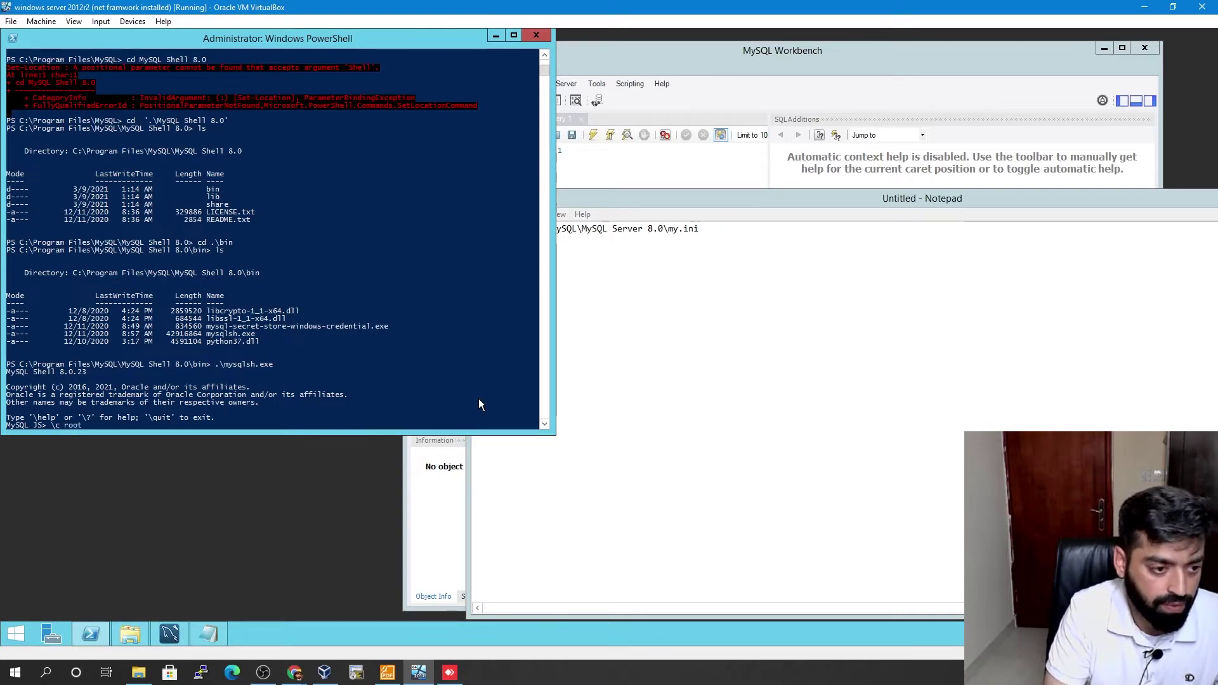
pyautogui.write('@localhost')
pyautogui.press('Return')
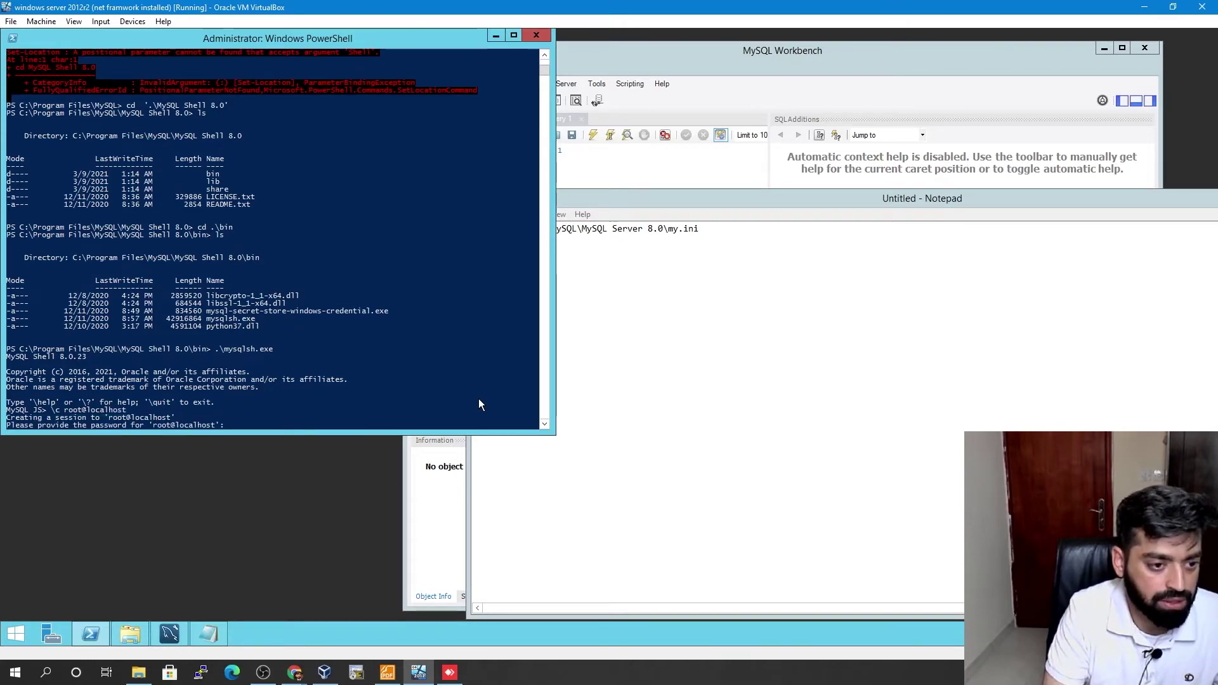
pyautogui.write('*****')
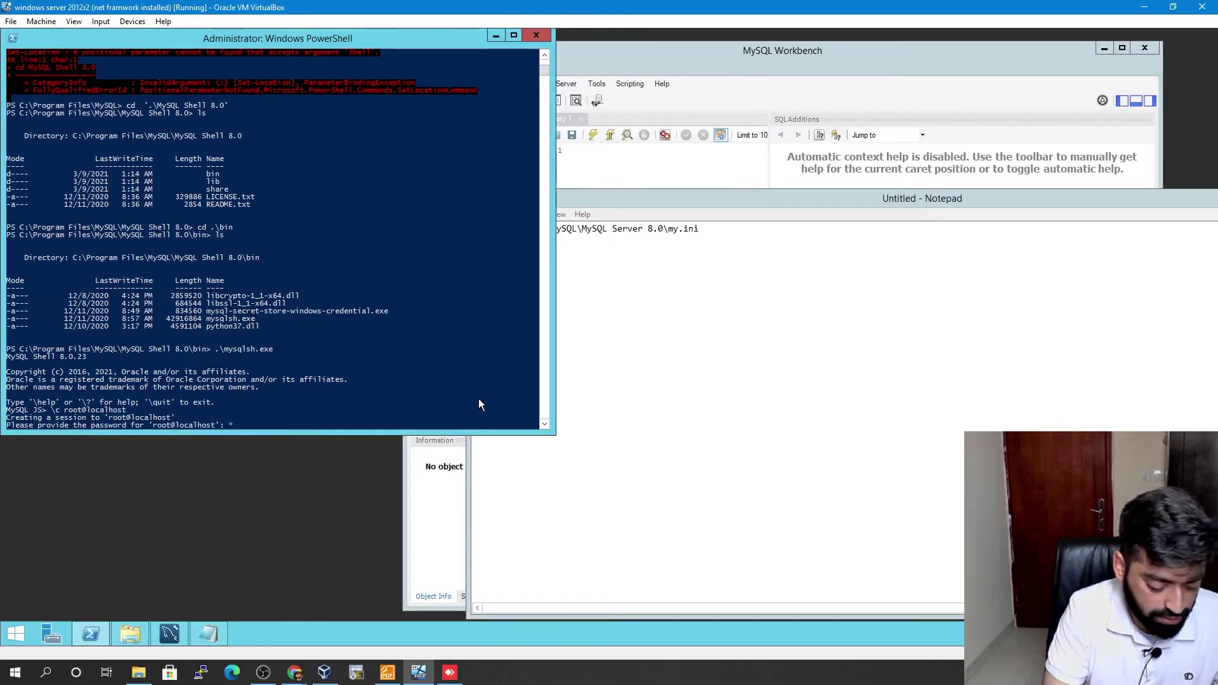
pyautogui.write('****')
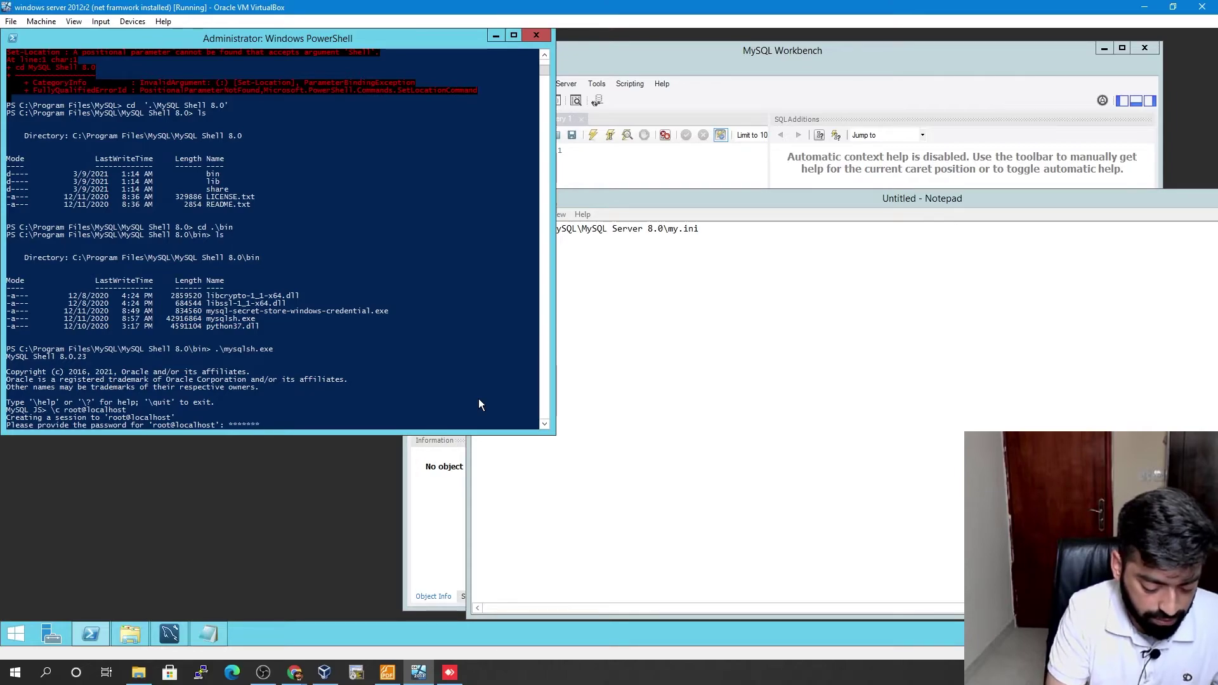
pyautogui.write('*******')
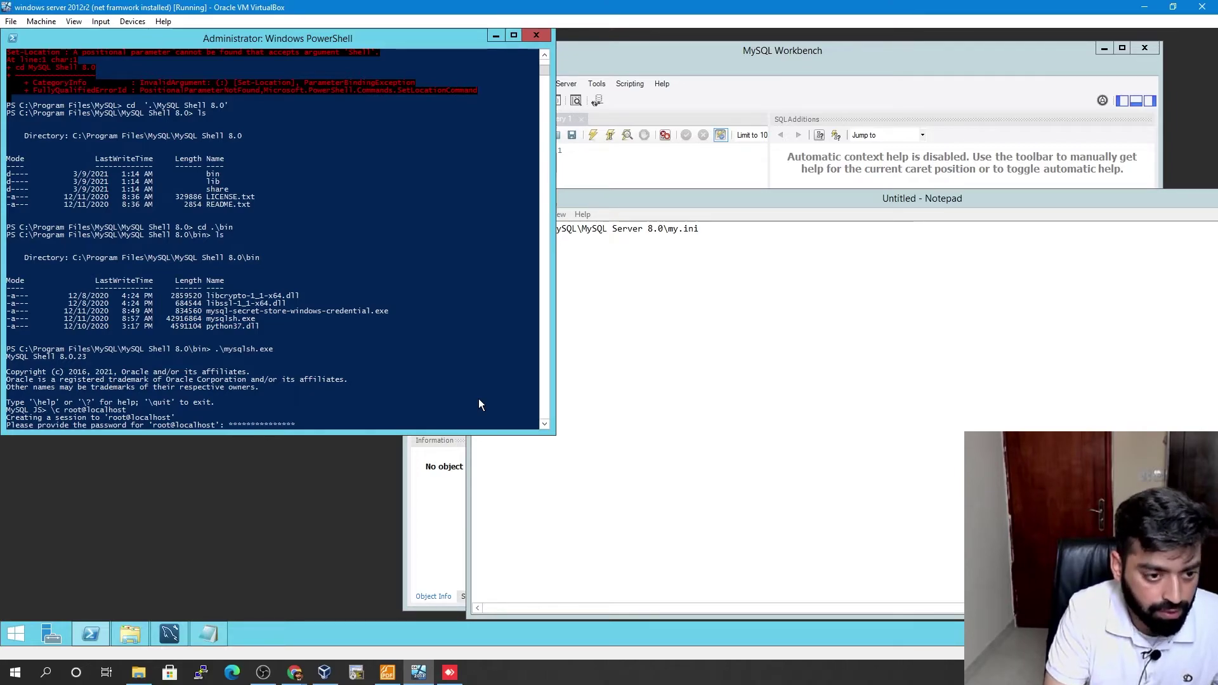
pyautogui.press('Return')
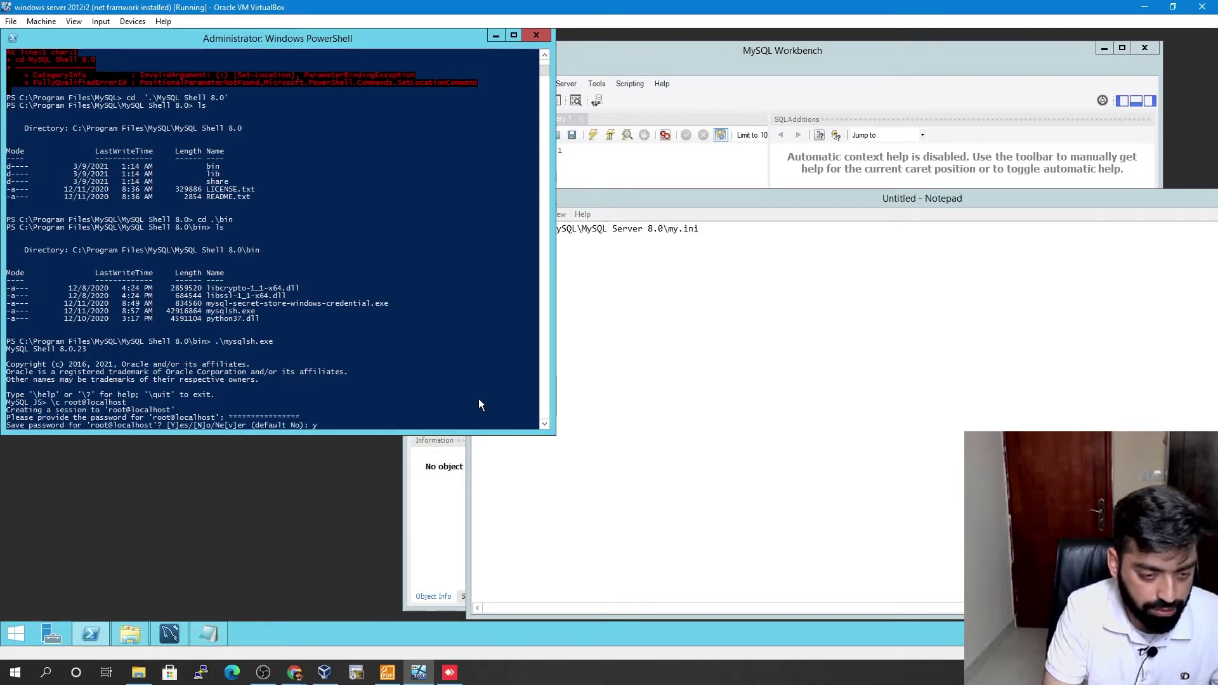
pyautogui.write('y')
pyautogui.press('Return')
# - Switch to SQL mode with \sql and run show databases; to list the four databases
pyautogui.press('Return')
pyautogui.press('Return')
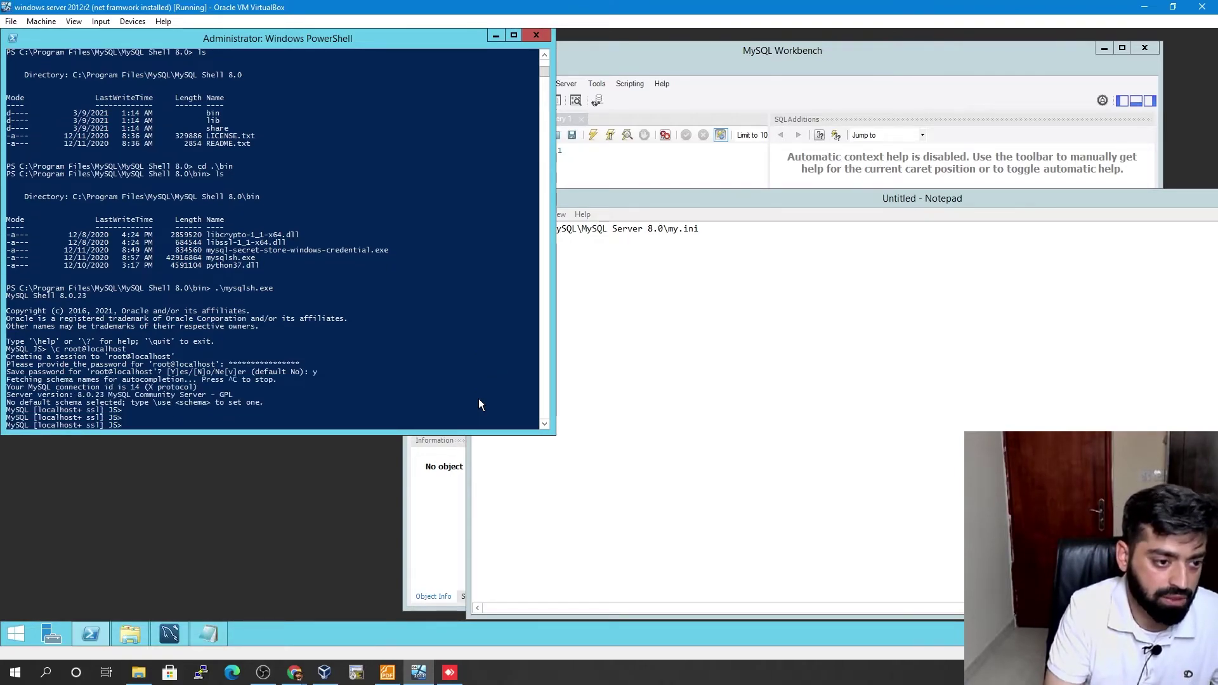
pyautogui.write('\\sq;')
pyautogui.press('Return')
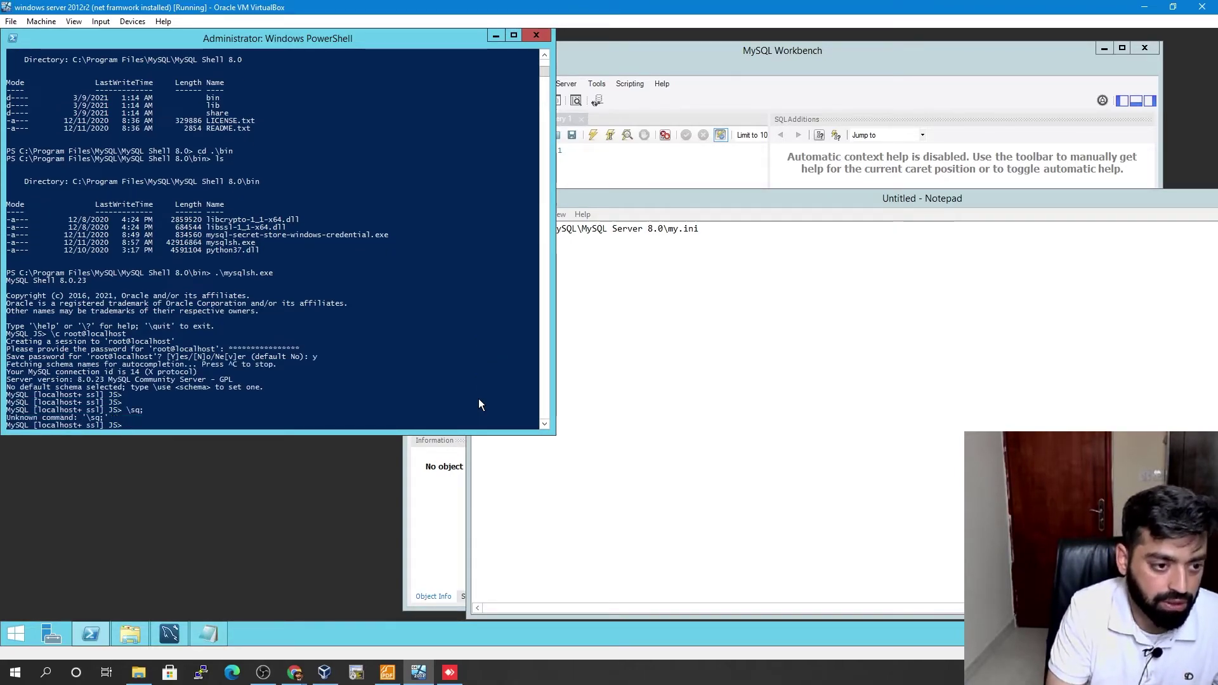
pyautogui.write('\\sq')
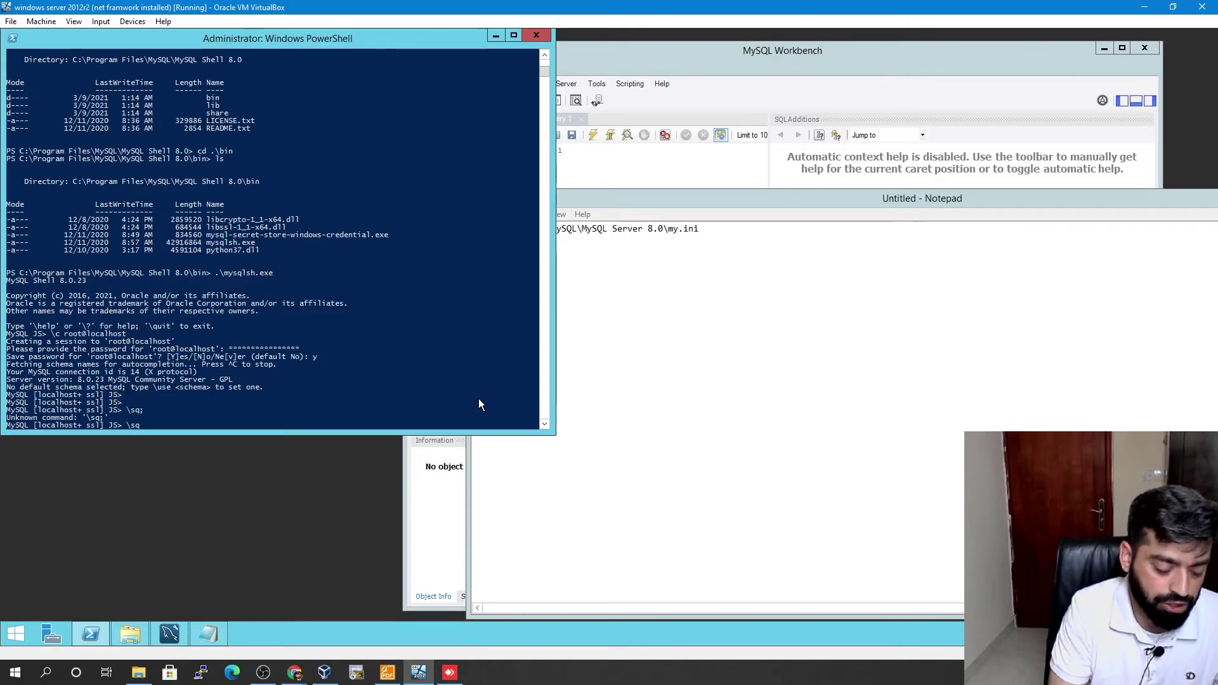
pyautogui.press('Return')
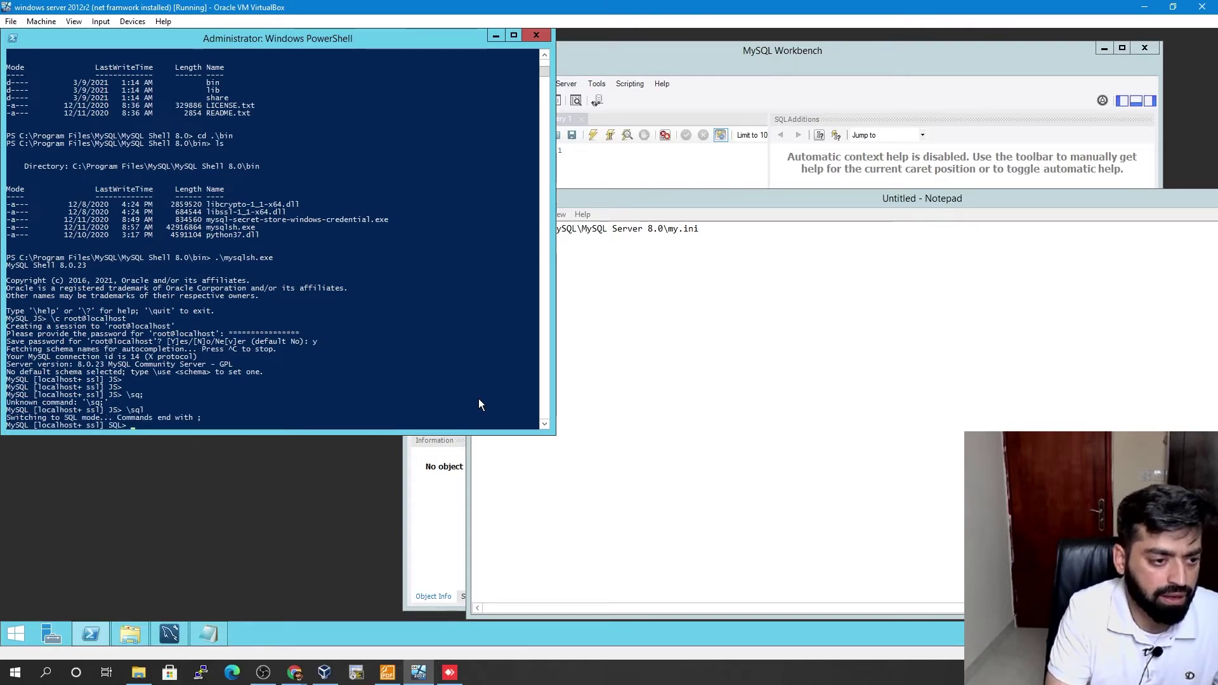
pyautogui.write('show da')
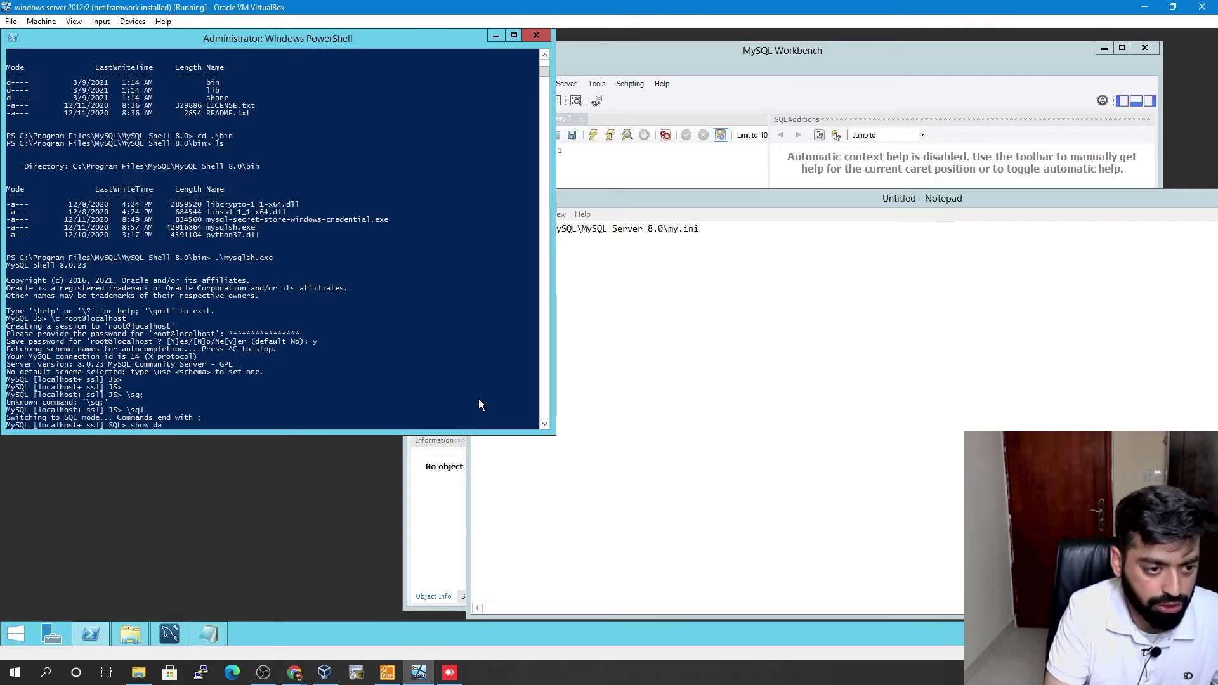
pyautogui.write('tabases;')
pyautogui.press('Return')
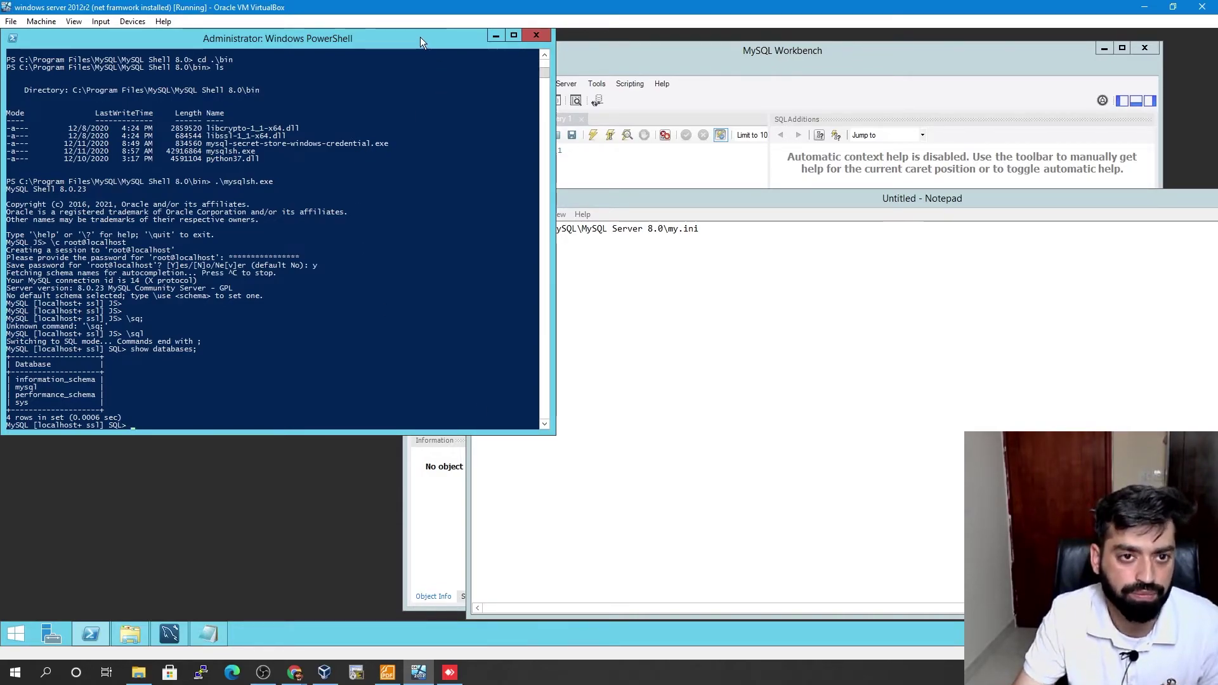
# - Browse File Explorer to C:\ProgramData\MySQL\MySQL Server 8.0 using the noted path and open my.ini
pyautogui.moveTo(756, 257); pyautogui.dragTo(475, 230)
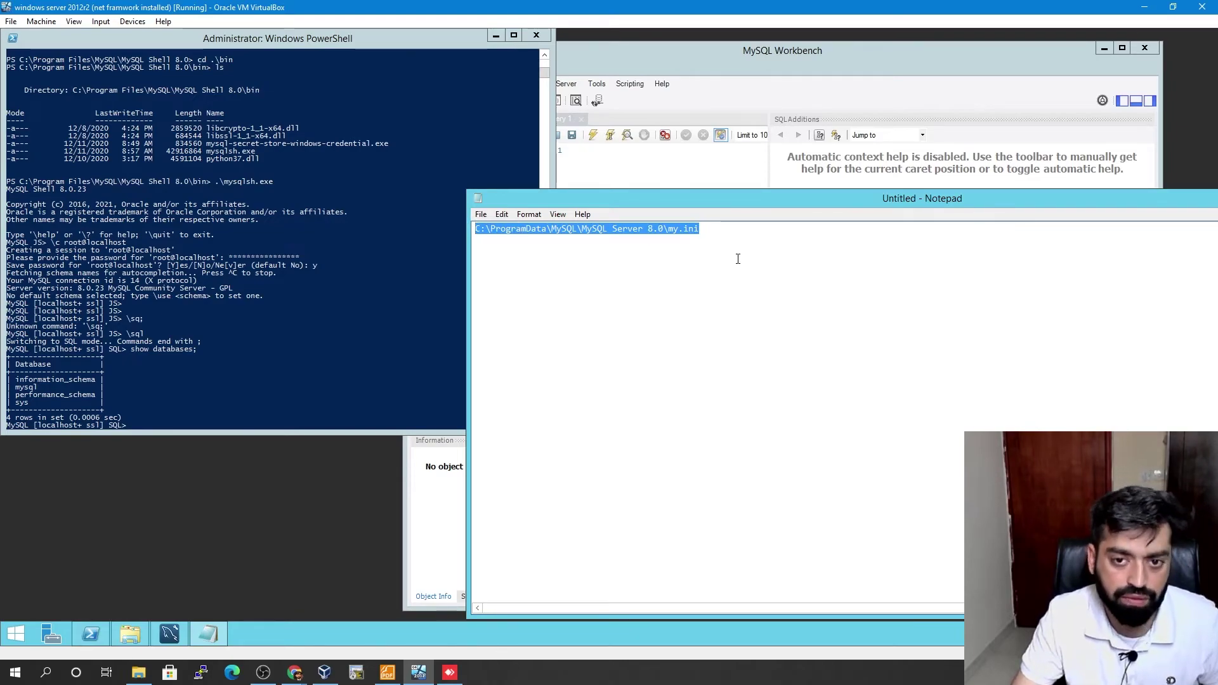
pyautogui.click(666, 231)
pyautogui.moveTo(668, 229); pyautogui.dragTo(475, 230)
pyautogui.hotkey('ctrl', 'c')
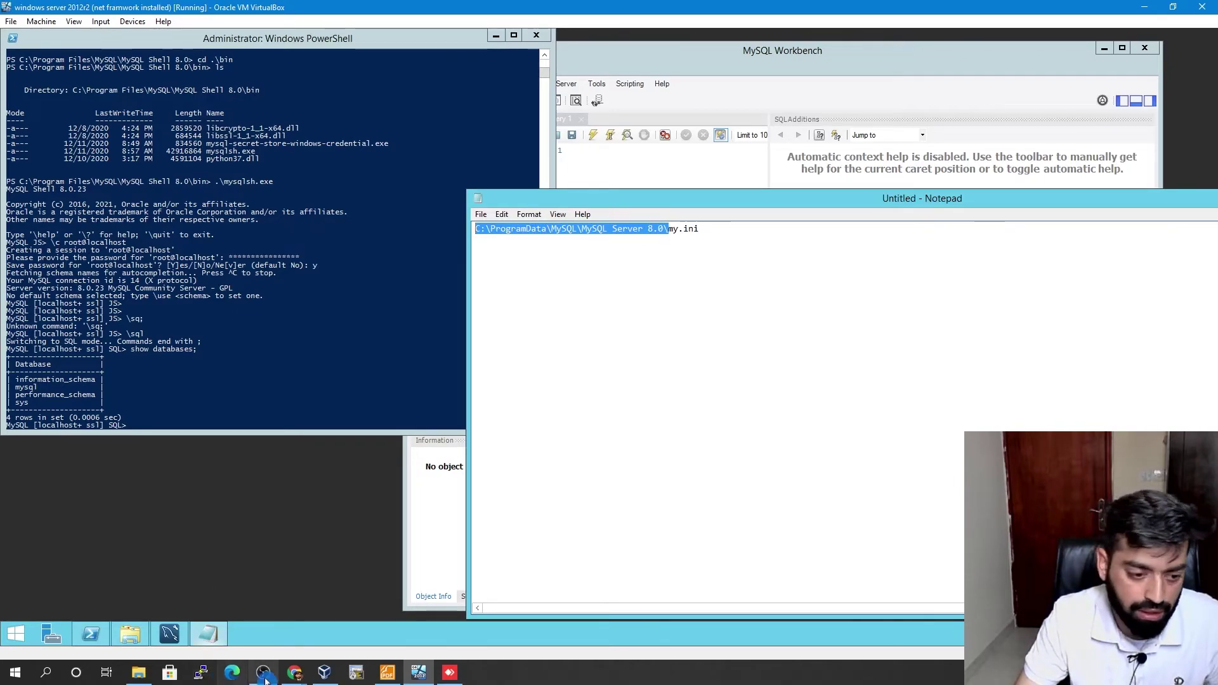
pyautogui.click(134, 635)
pyautogui.click(260, 144)
pyautogui.hotkey('ctrl', 'v')
pyautogui.press('Return')
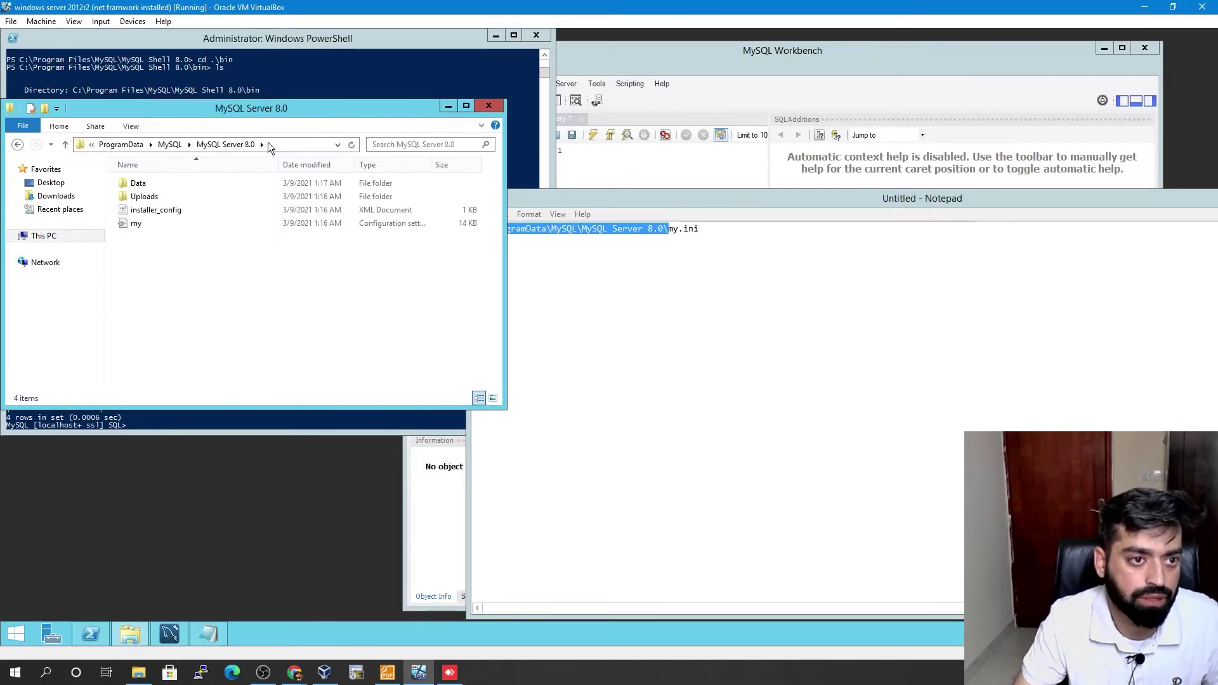
pyautogui.doubleClick(137, 224)
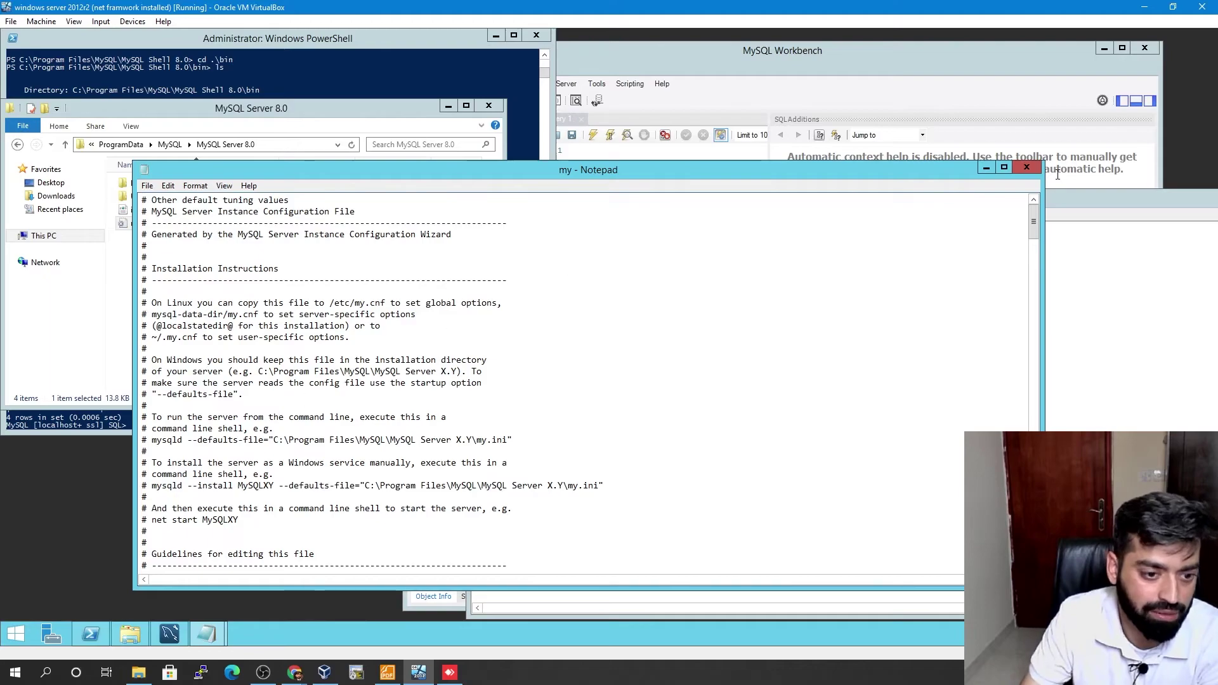
# - Maximize my.ini in Notepad and scroll down through the configuration
pyautogui.click(1004, 168)
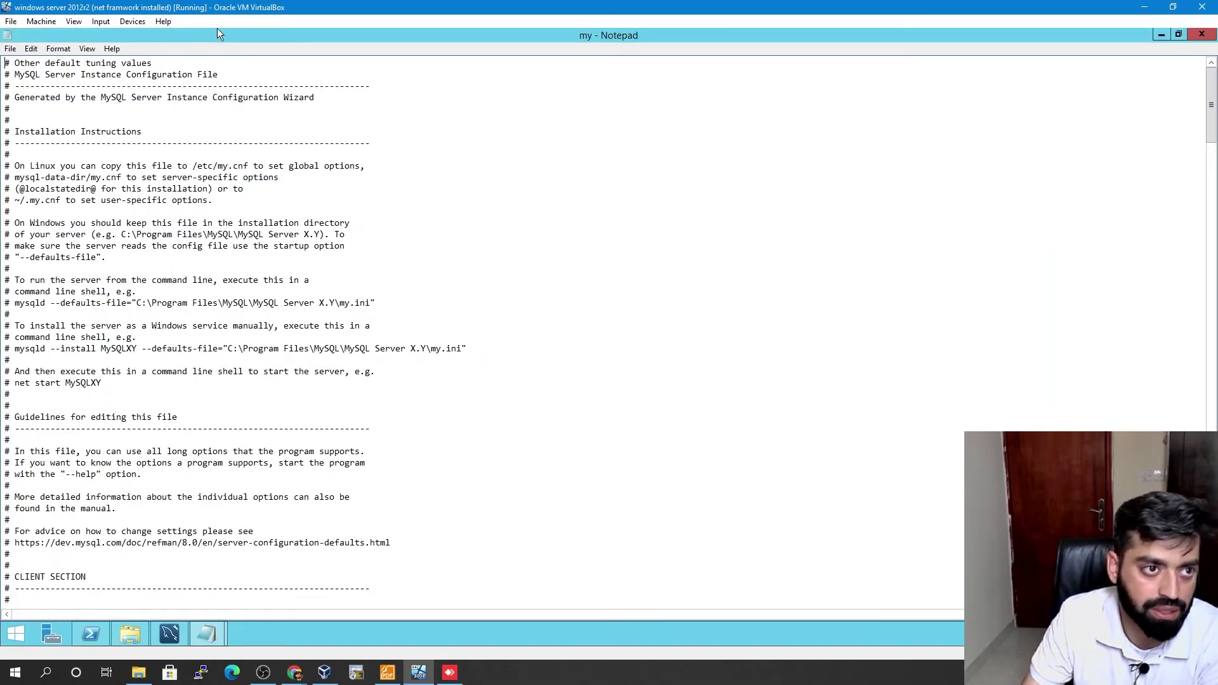
pyautogui.scroll(-7, 273, 383)
pyautogui.moveTo(47, 442); pyautogui.dragTo(4, 441)
pyautogui.scroll(-5, 70, 538)
pyautogui.moveTo(6, 360); pyautogui.dragTo(40, 360)
pyautogui.scroll(-13, 99, 365)
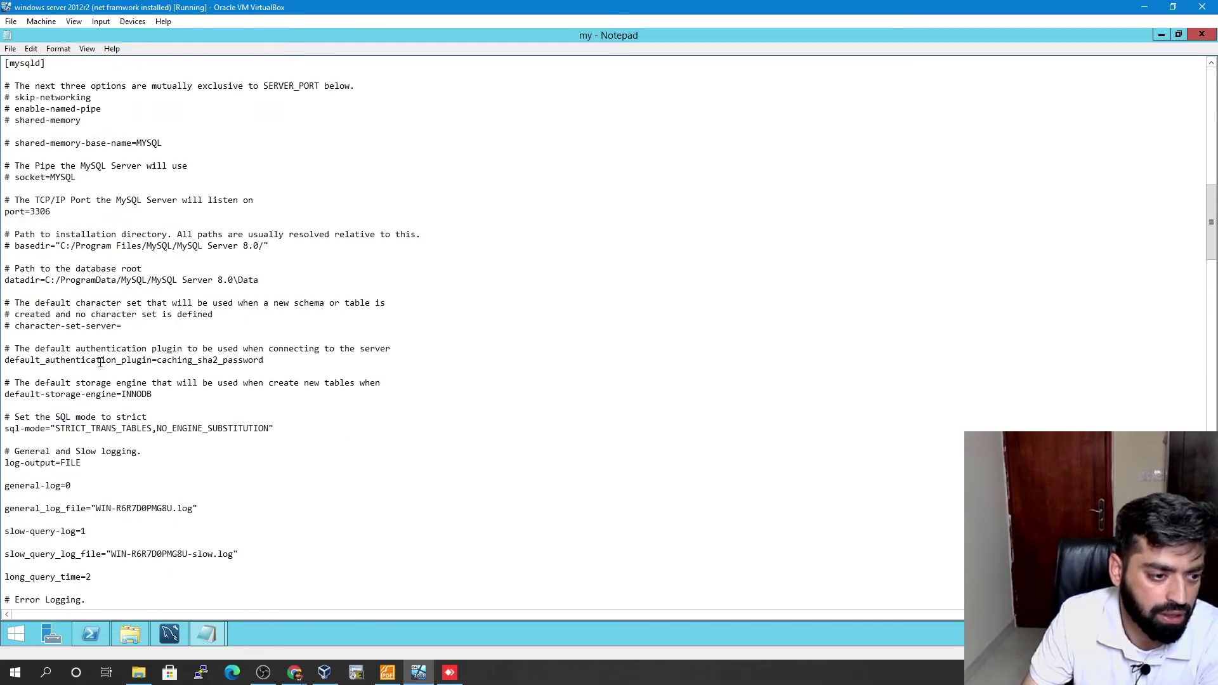
pyautogui.scroll(6, 101, 361)
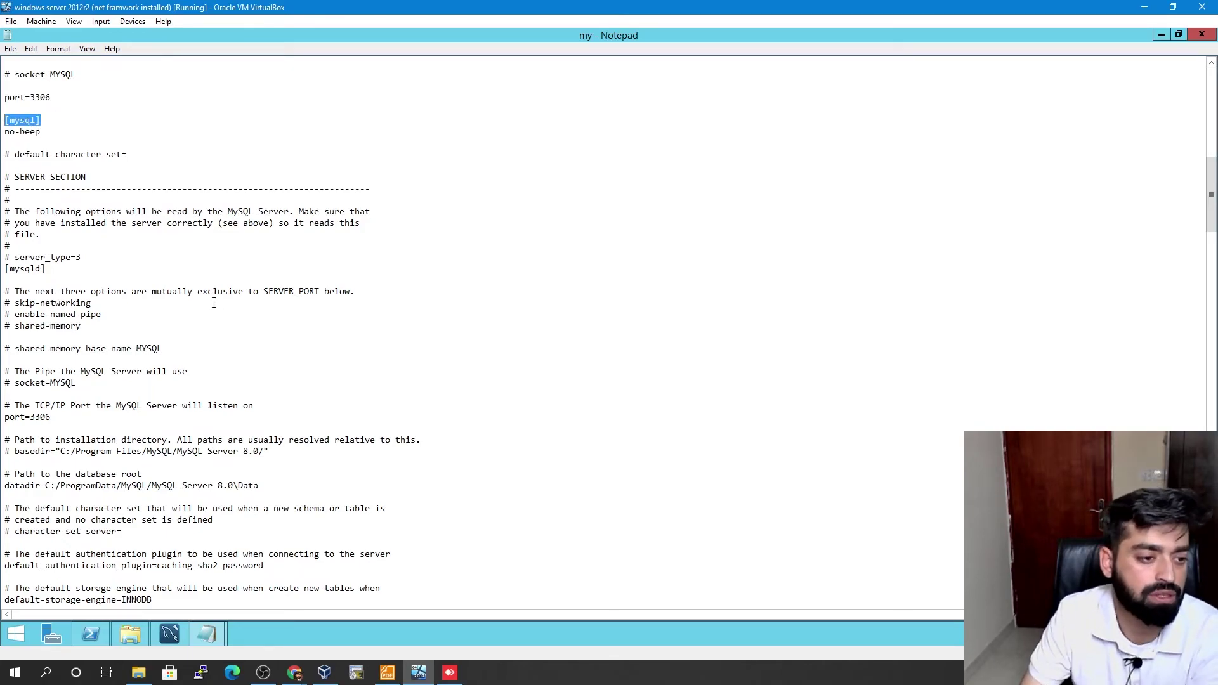
pyautogui.scroll(-6, 214, 302)
# - Highlight the general-log=0, slow-query-log=1 and log-error settings in turn
pyautogui.moveTo(73, 486); pyautogui.dragTo(3, 487)
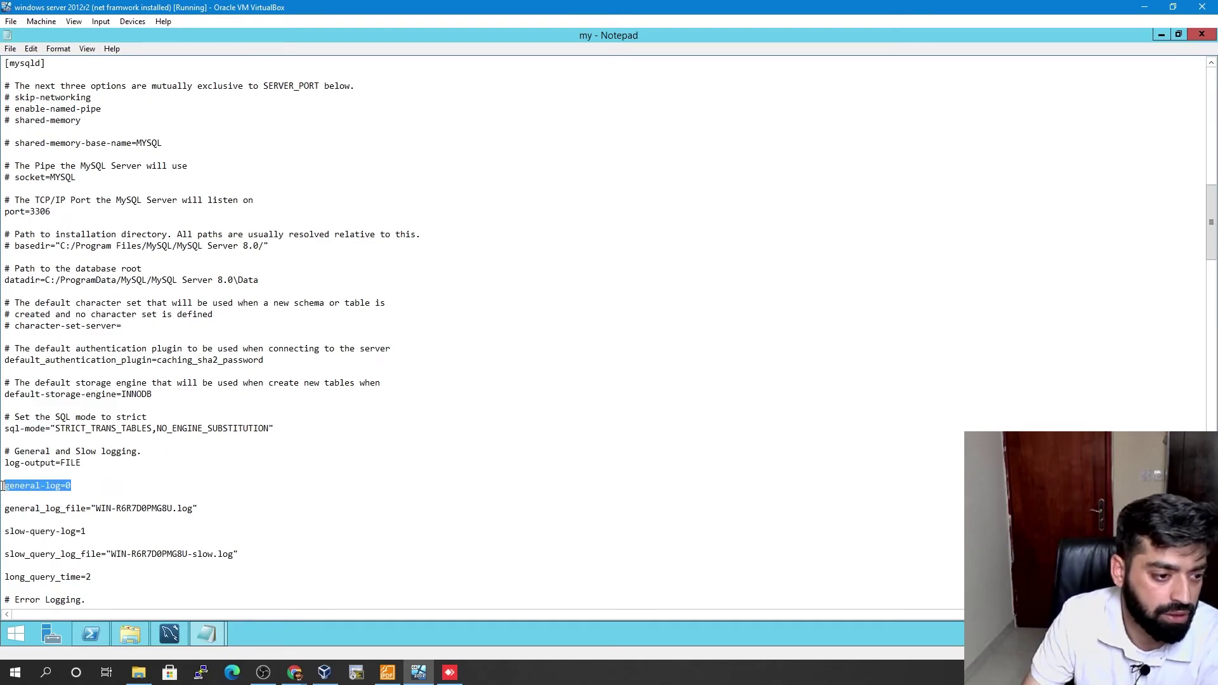
pyautogui.click(73, 485)
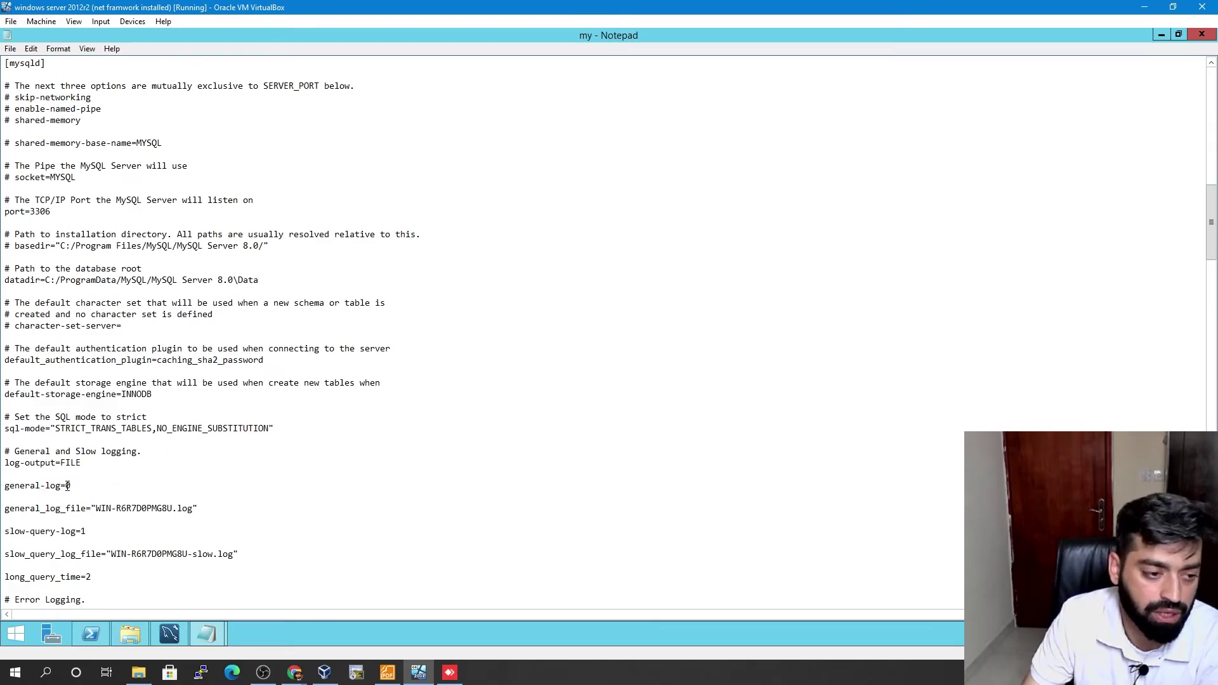
pyautogui.doubleClick(64, 533)
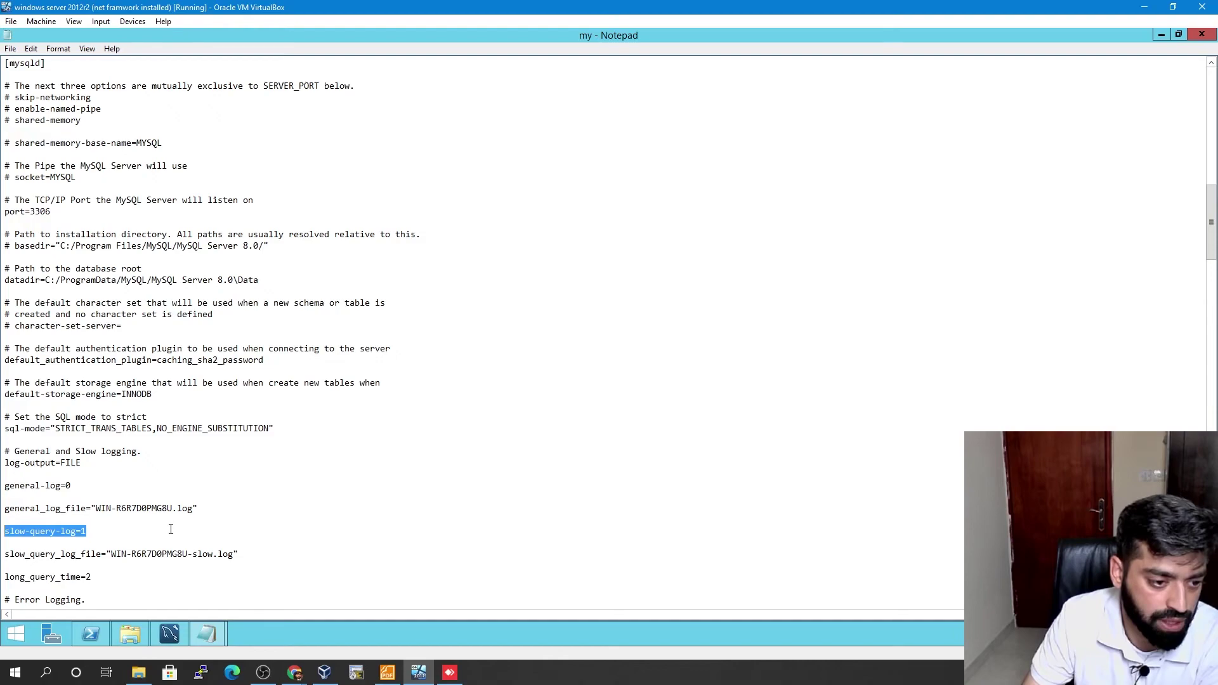
pyautogui.scroll(-2, 171, 529)
pyautogui.moveTo(136, 544); pyautogui.dragTo(17, 543)
pyautogui.click(171, 553)
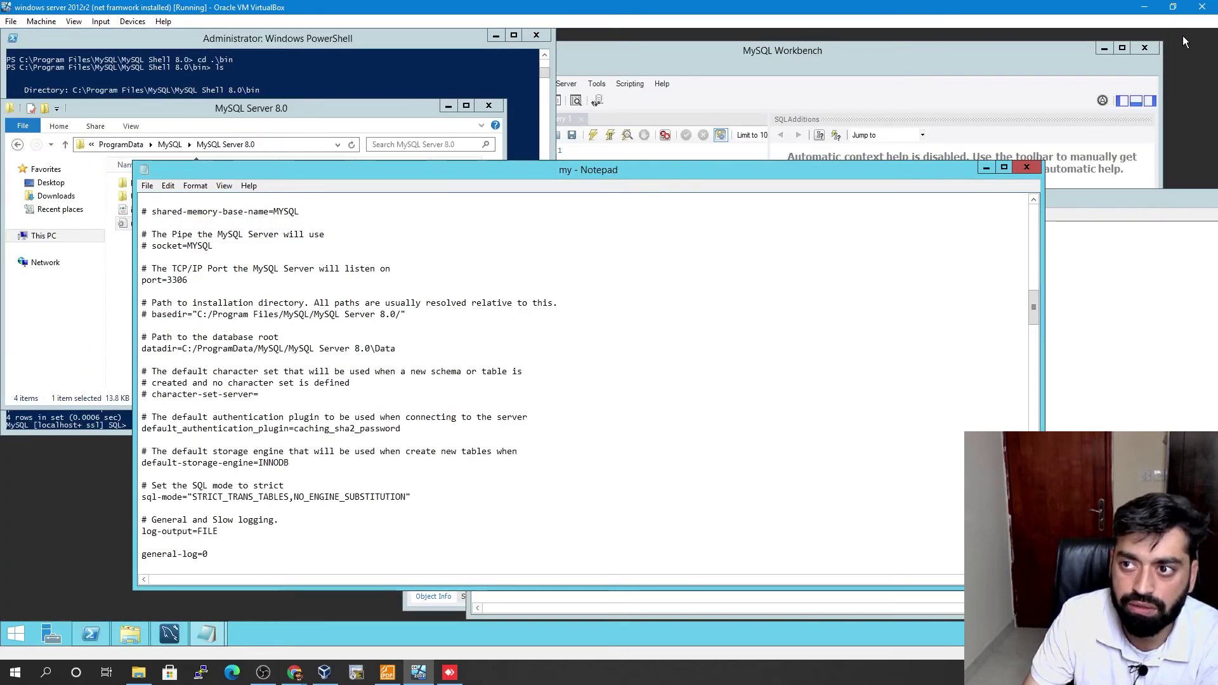
# - Close my.ini and open the Data folder under MySQL Server 8.0
pyautogui.click(1177, 35)
pyautogui.click(1027, 168)
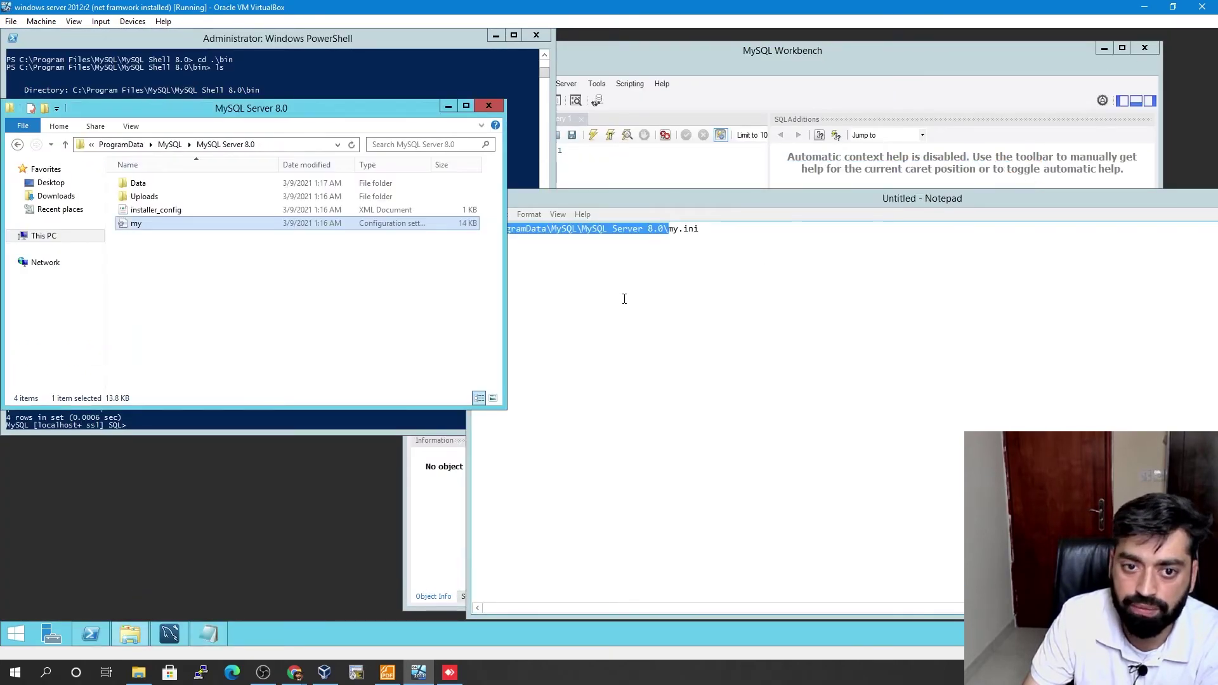
pyautogui.click(274, 238)
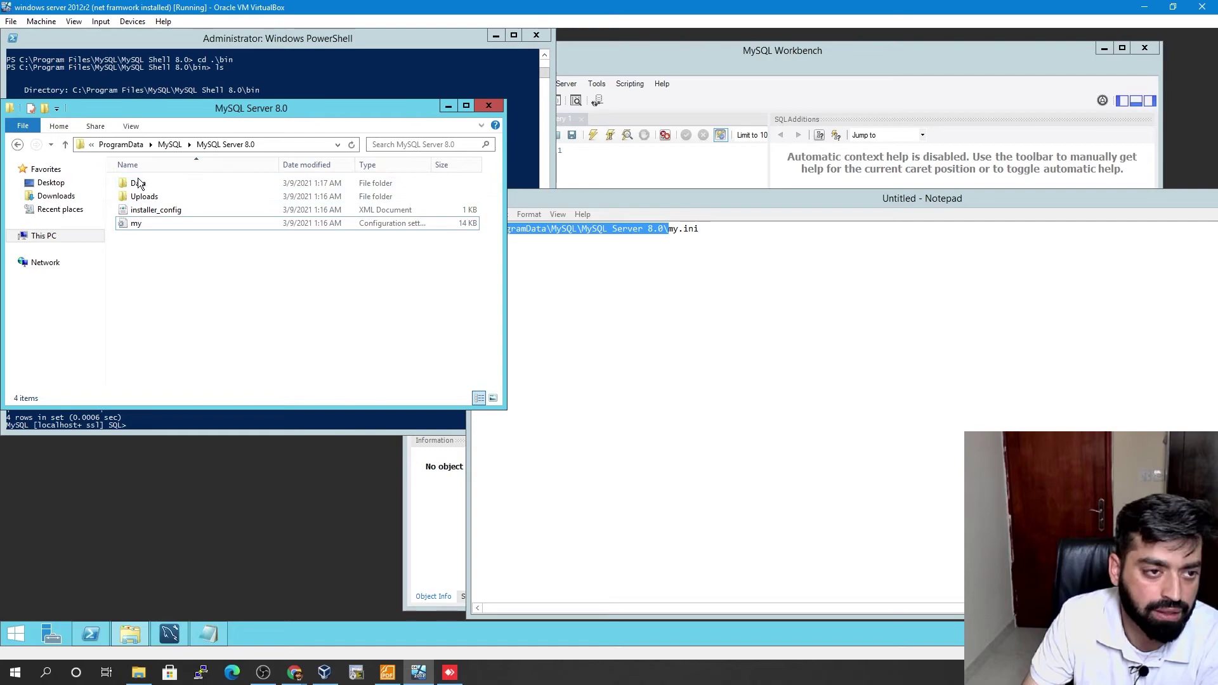
pyautogui.click(140, 184)
pyautogui.click(253, 146)
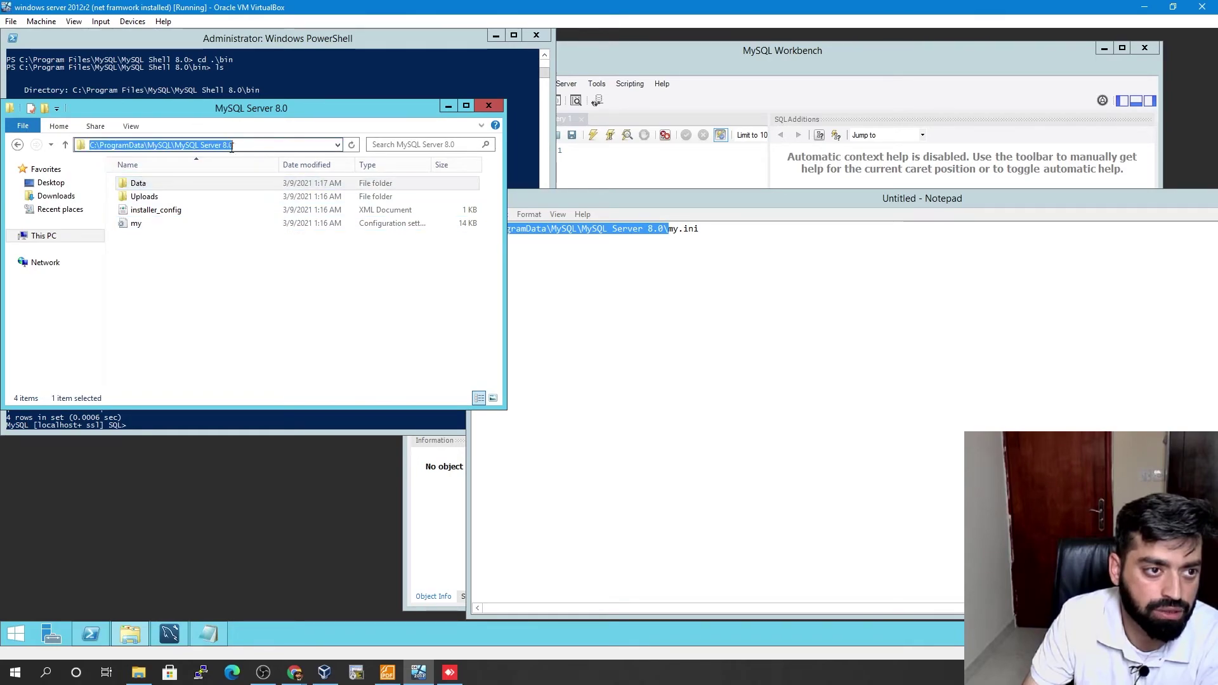
pyautogui.doubleClick(153, 186)
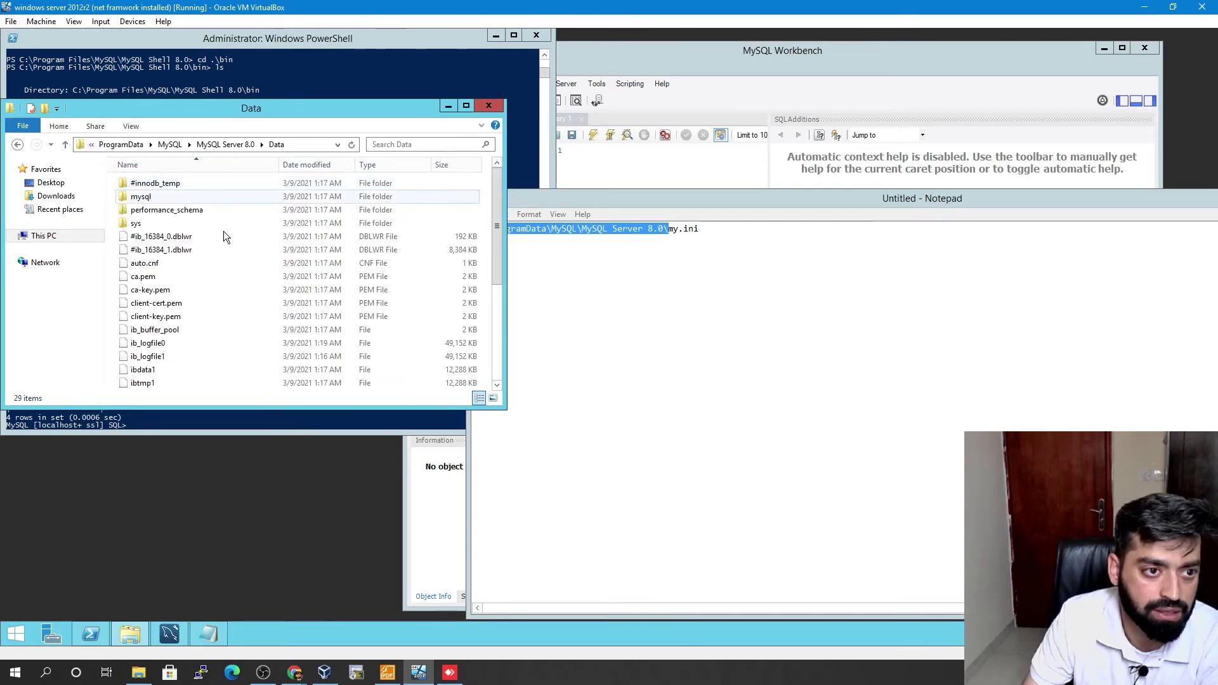
pyautogui.scroll(-3, 153, 305)
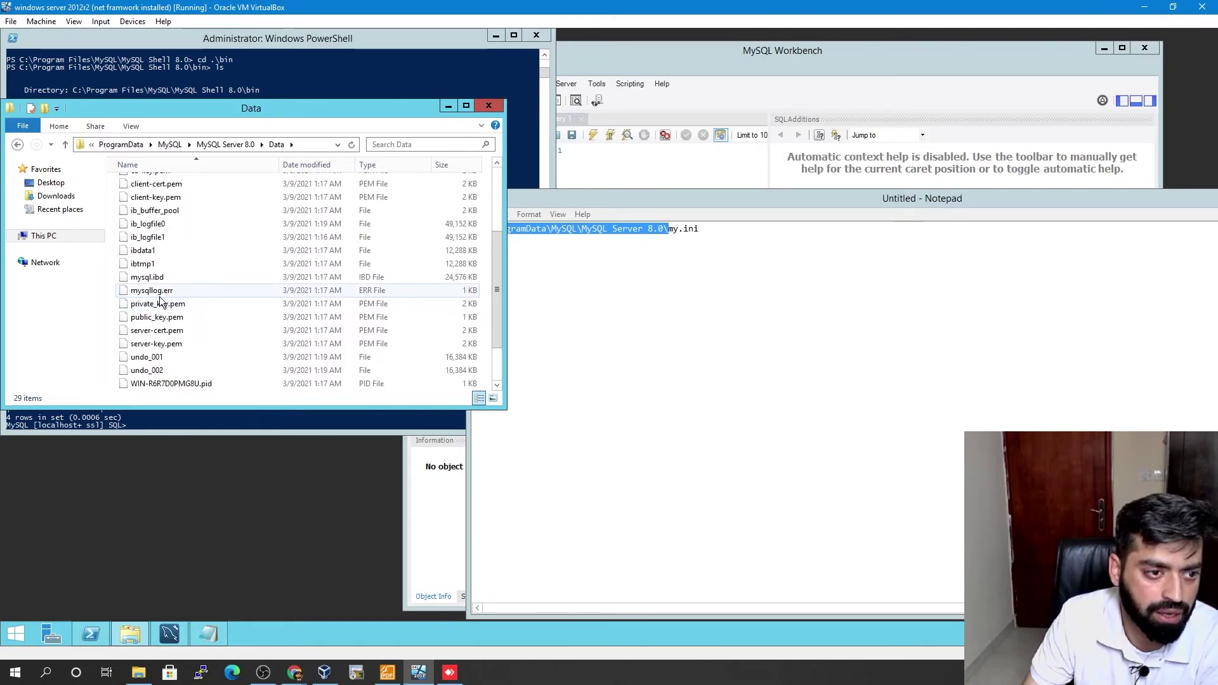
pyautogui.scroll(3, 160, 300)
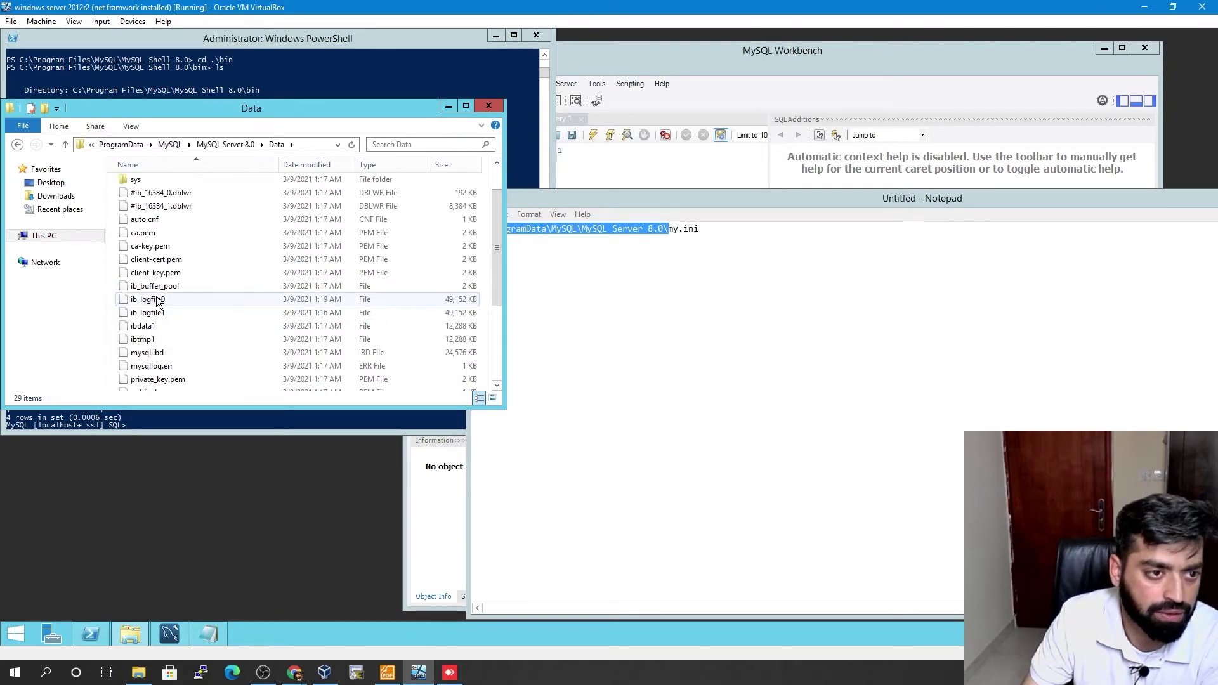
pyautogui.scroll(-3, 158, 300)
pyautogui.scroll(-1, 158, 301)
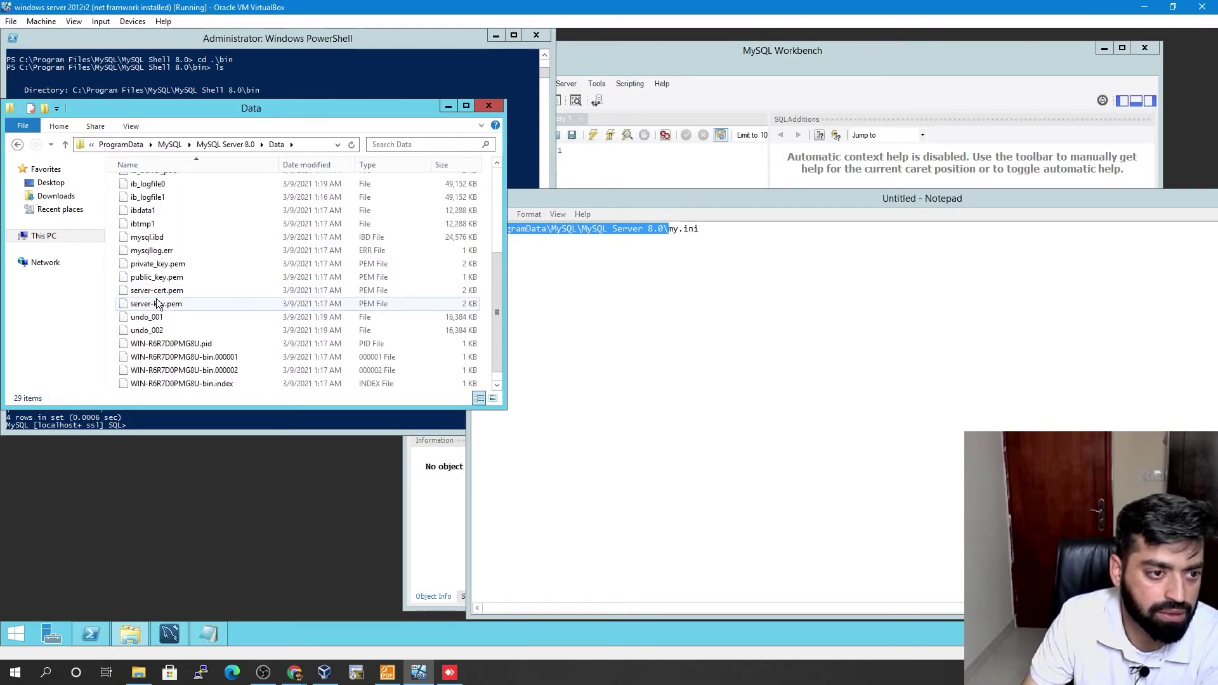
# - Read mysqllog.err in Notepad, then open and close the slow-query log
pyautogui.click(140, 253)
pyautogui.doubleClick(162, 252)
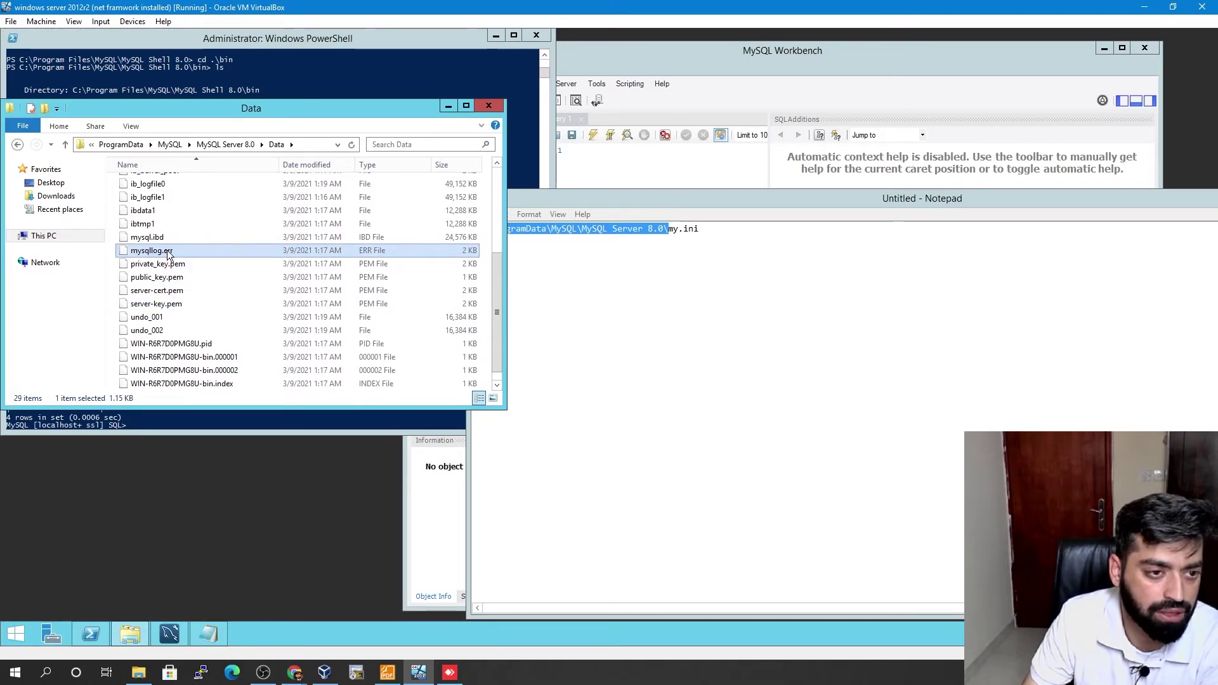
pyautogui.click(558, 231)
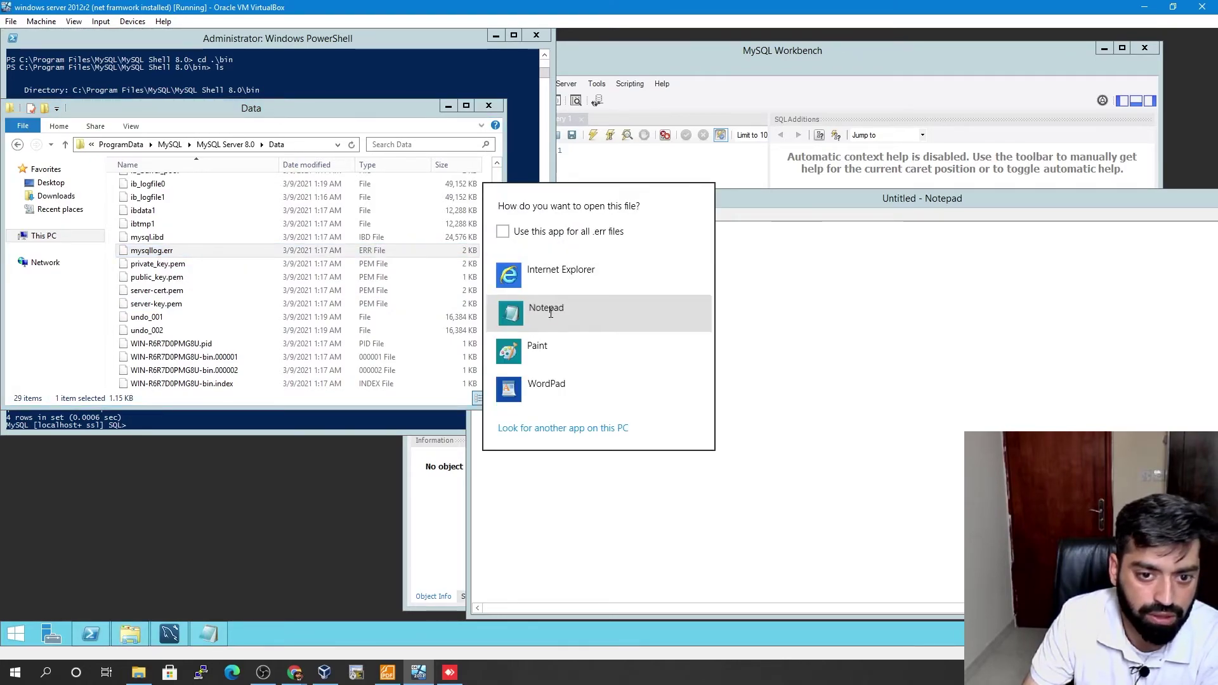
pyautogui.click(544, 311)
pyautogui.moveTo(996, 280); pyautogui.dragTo(449, 200)
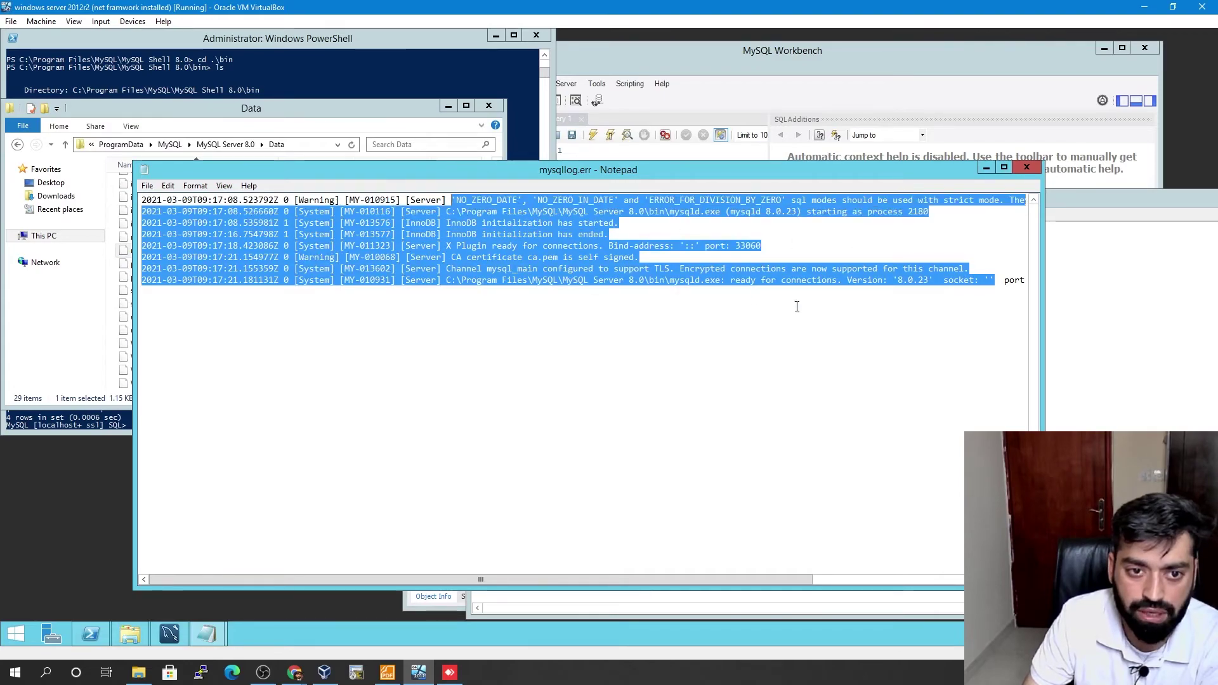
pyautogui.click(932, 271)
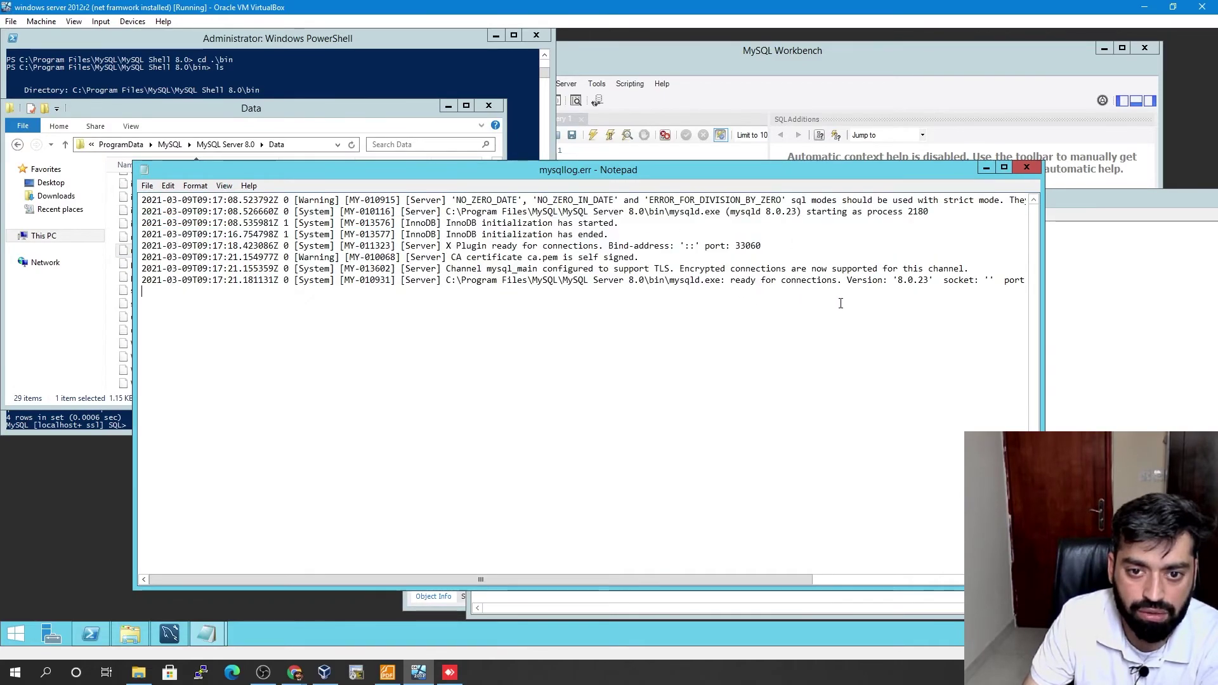
pyautogui.click(1034, 169)
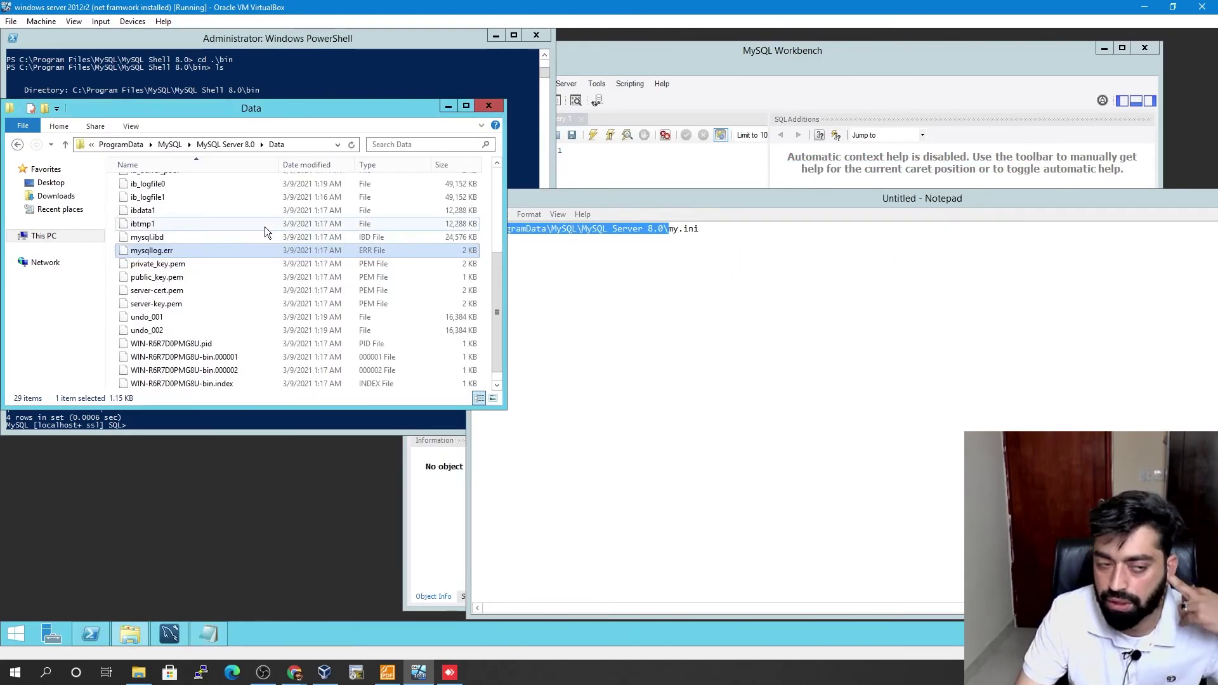
pyautogui.doubleClick(206, 381)
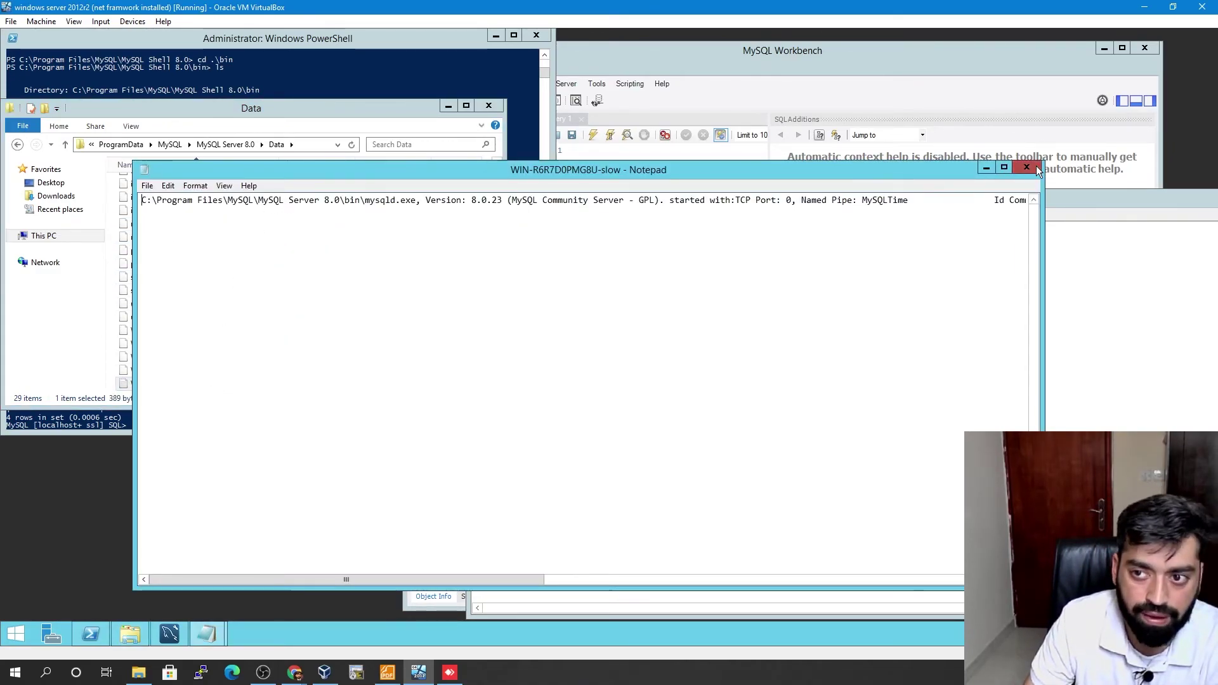
pyautogui.click(1026, 167)
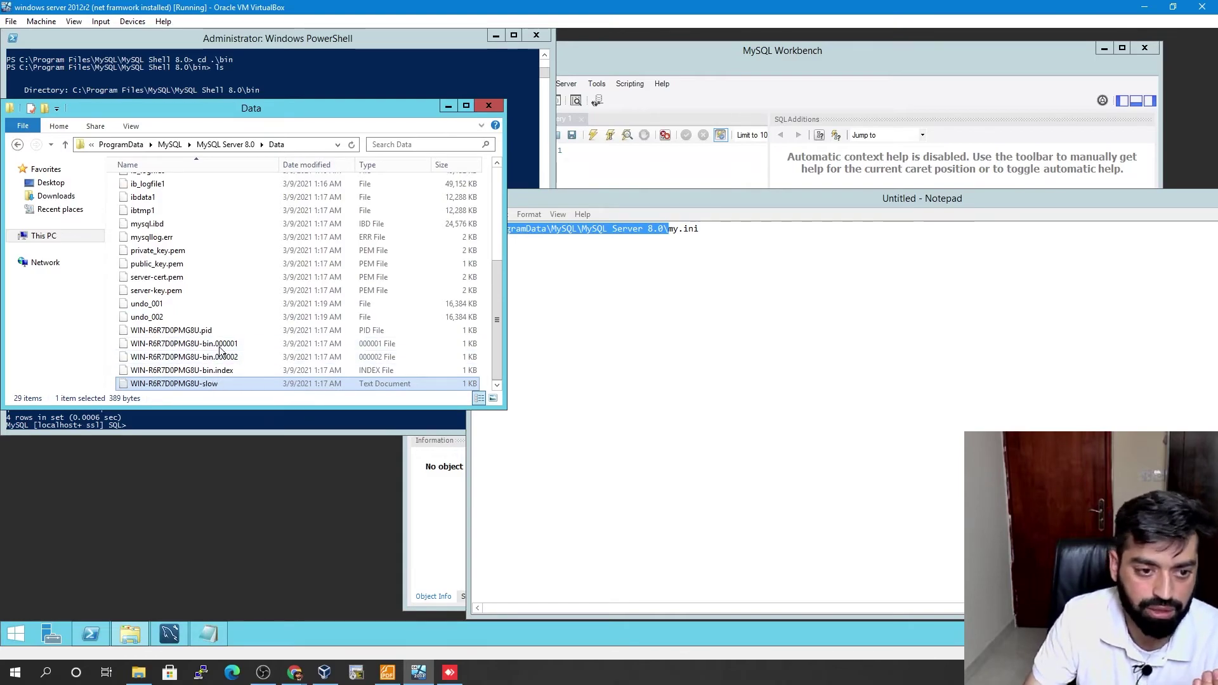
# - Reopen my.ini from the MySQL Server 8.0 folder and locate long_query_time=2
pyautogui.click(246, 145)
pyautogui.doubleClick(147, 224)
pyautogui.scroll(-15, 268, 400)
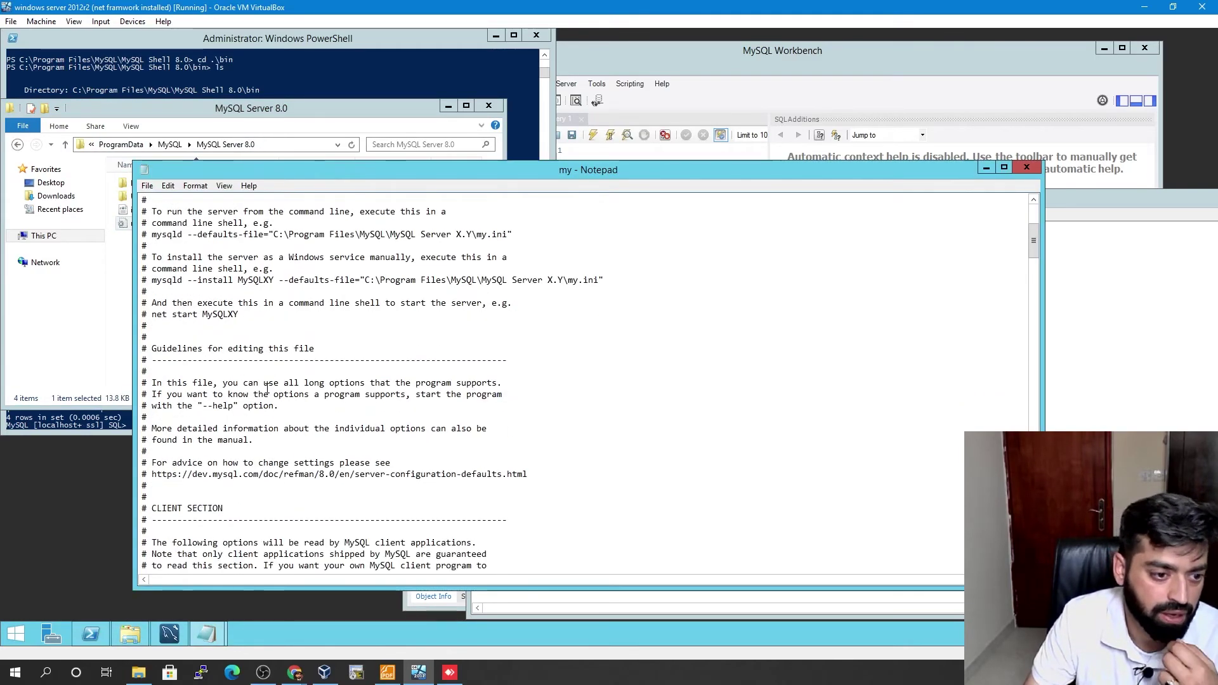
pyautogui.scroll(-16, 267, 401)
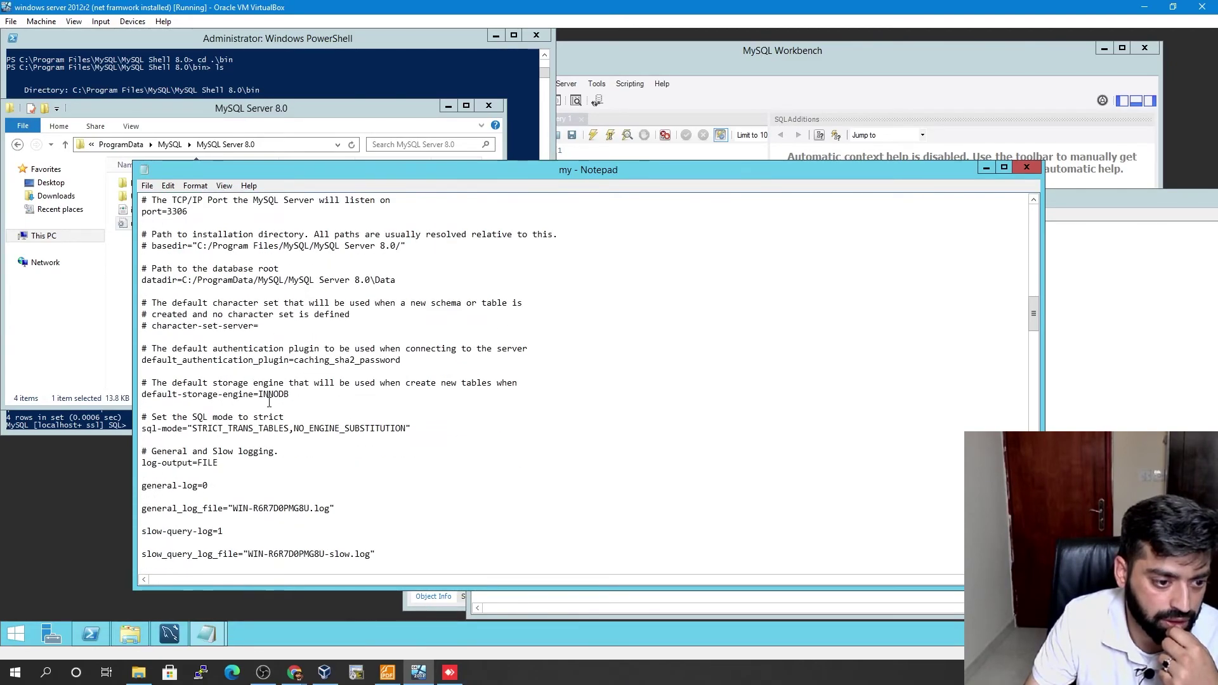
pyautogui.moveTo(229, 442); pyautogui.dragTo(143, 438)
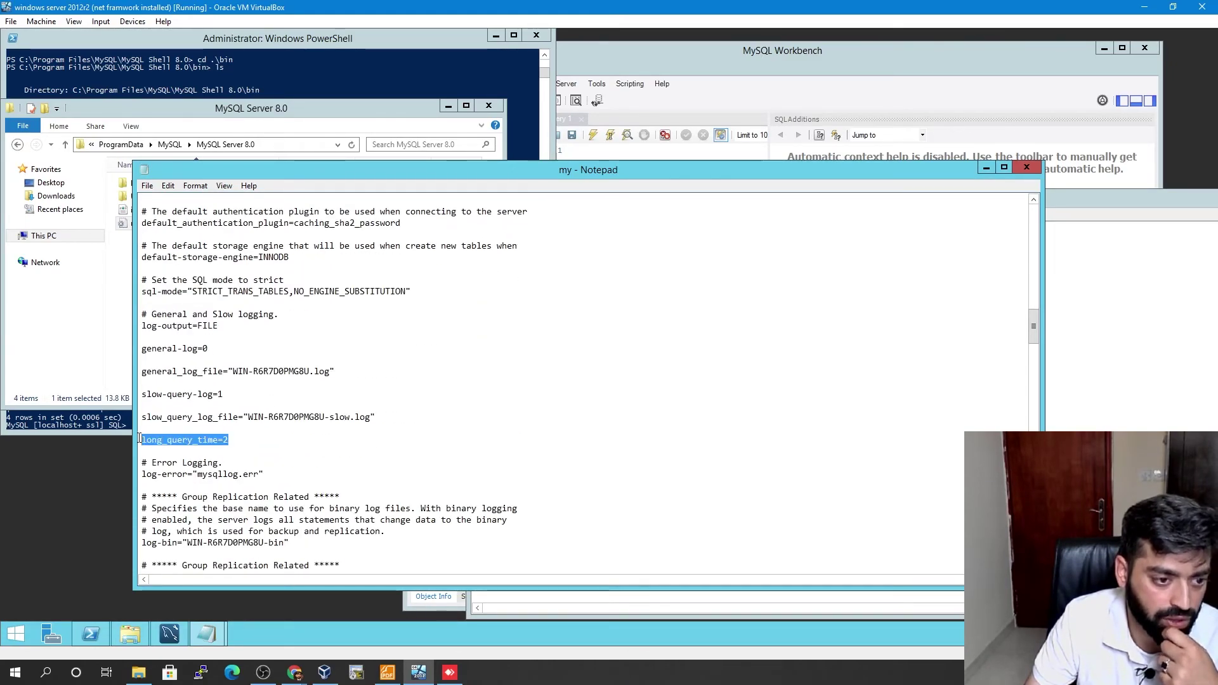
pyautogui.click(284, 438)
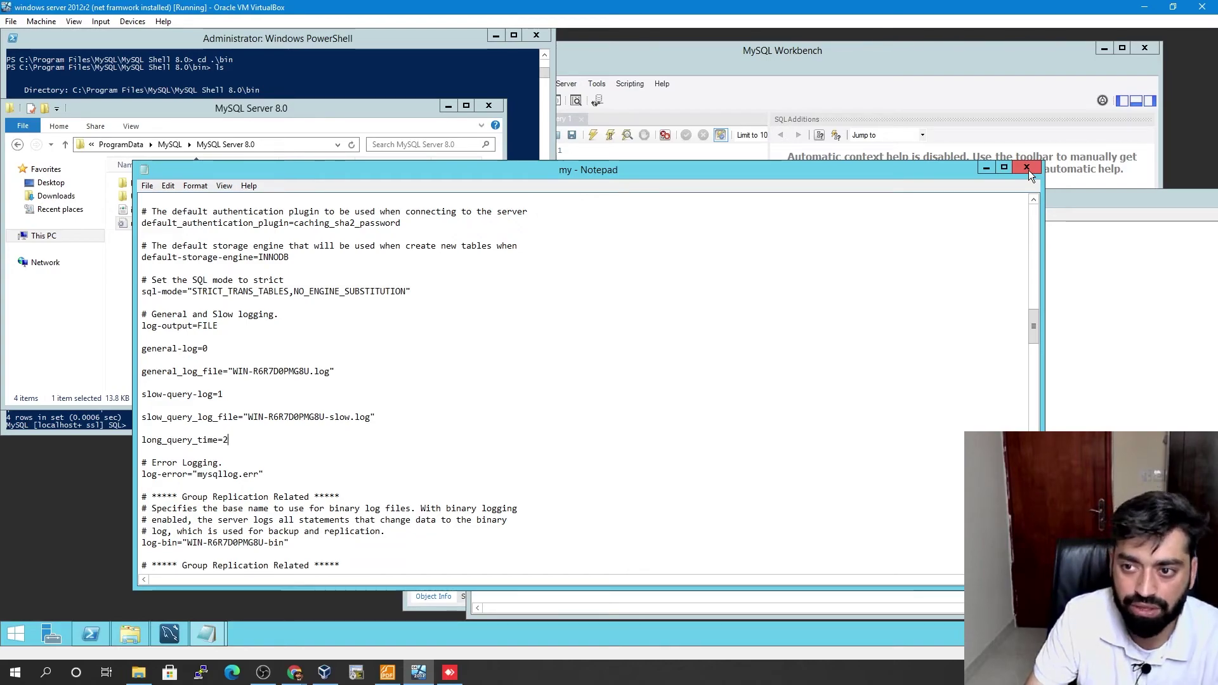
# - Close my.ini, discard the untitled path note without saving, and close Workbench
pyautogui.click(1026, 167)
pyautogui.moveTo(1022, 196); pyautogui.dragTo(1155, 214)
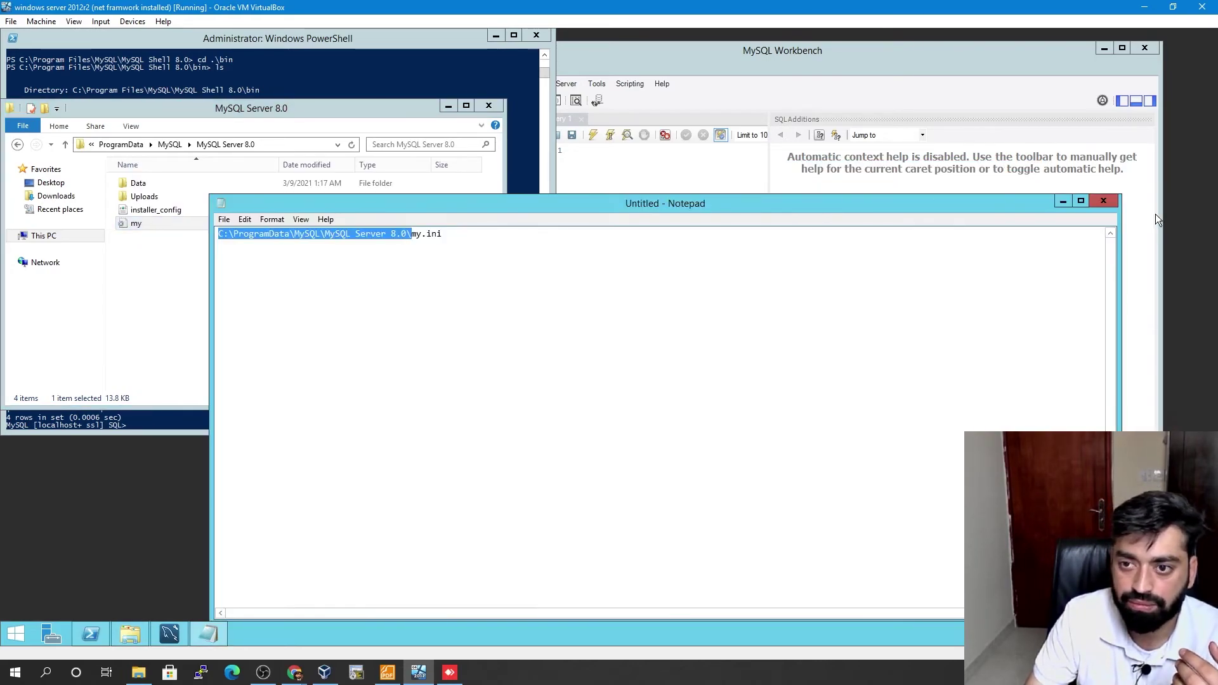
pyautogui.click(1106, 204)
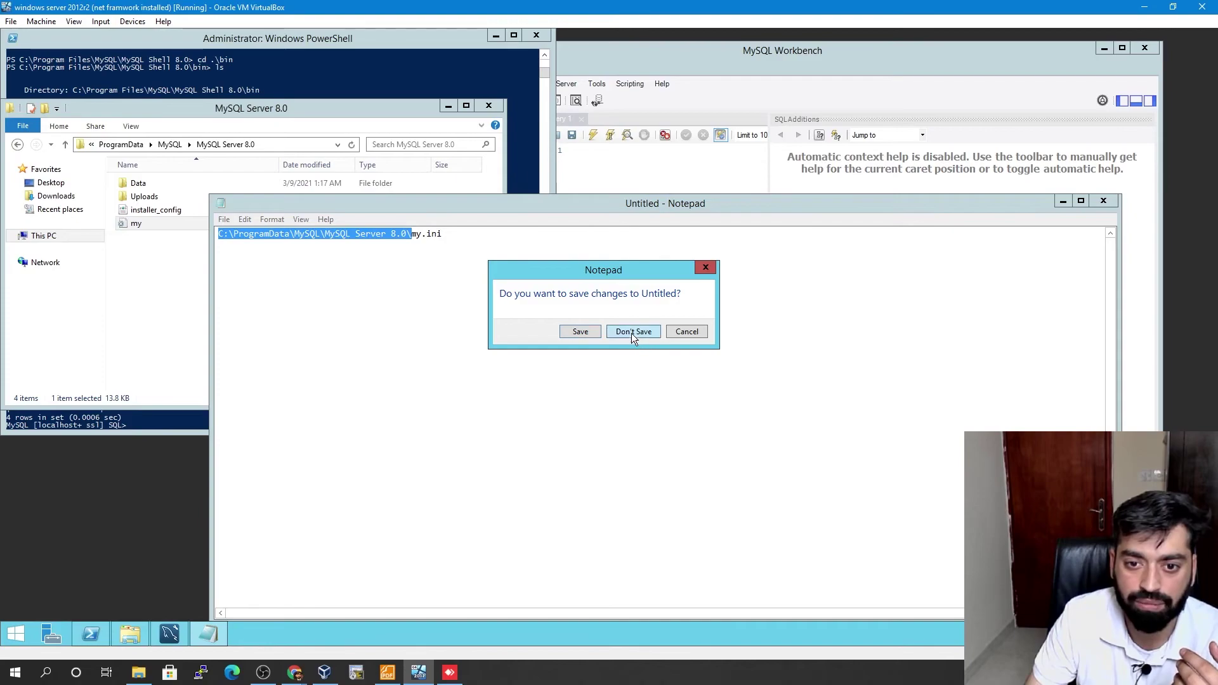
pyautogui.click(631, 331)
pyautogui.click(1146, 49)
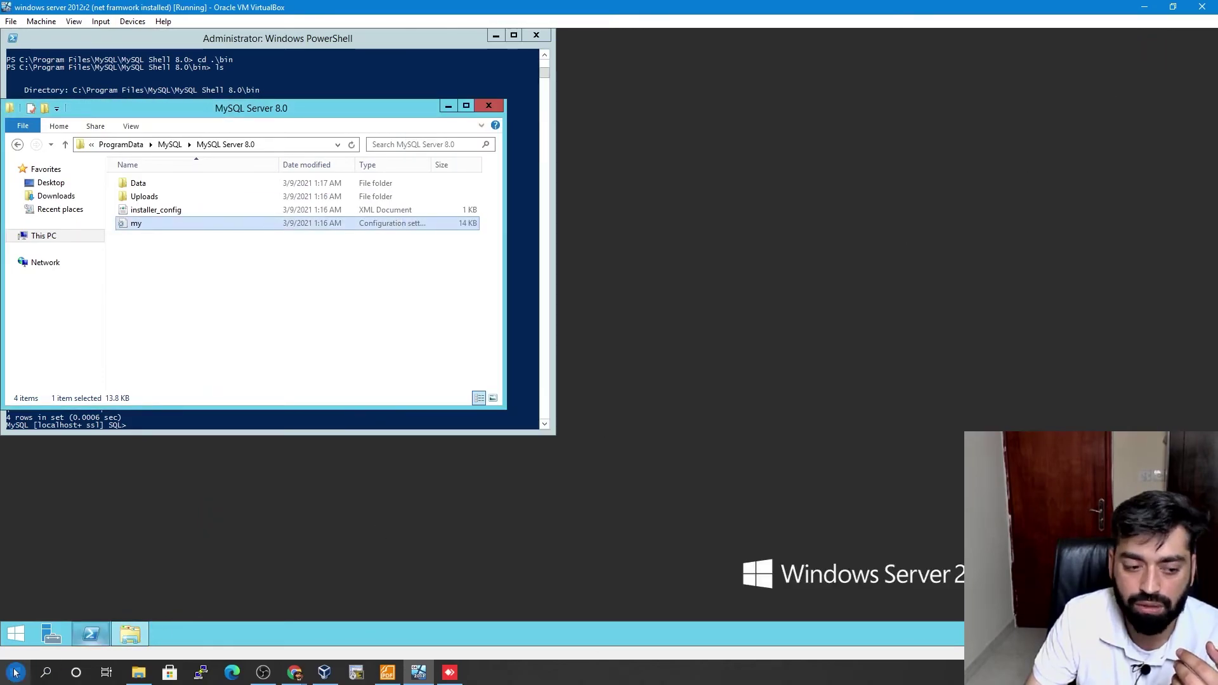
# - Launch WordPad from a Start search, then close it
pyautogui.click(16, 638)
pyautogui.write('wor')
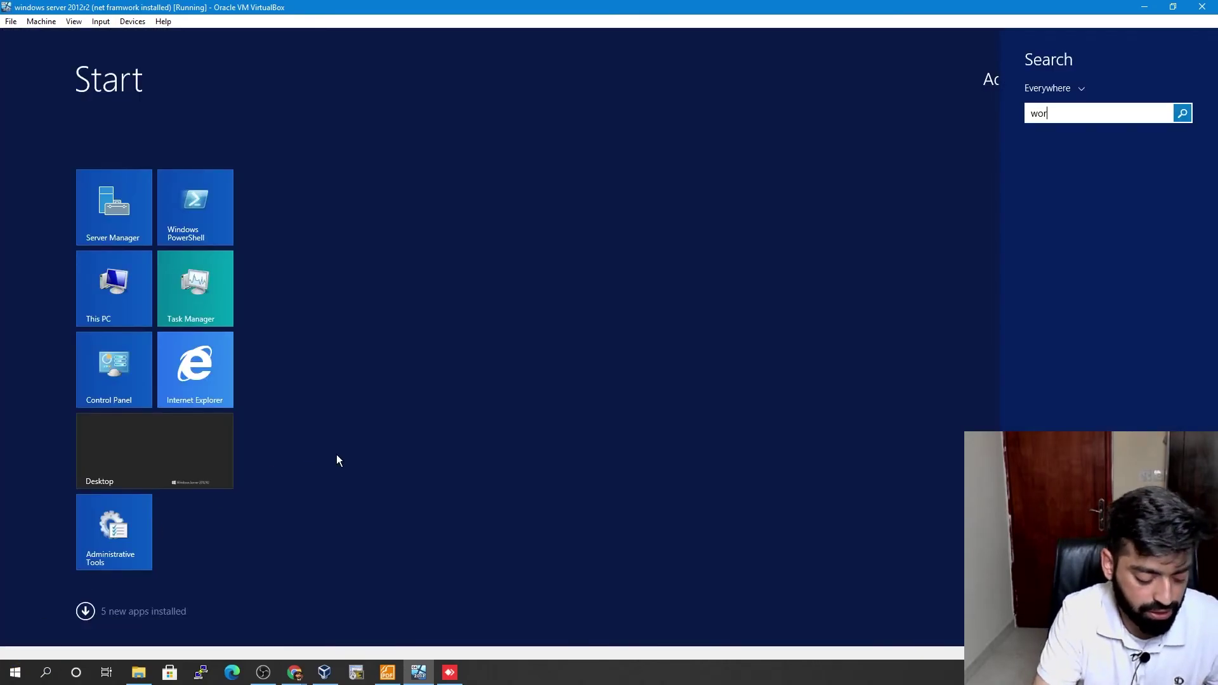
pyautogui.write('dpad')
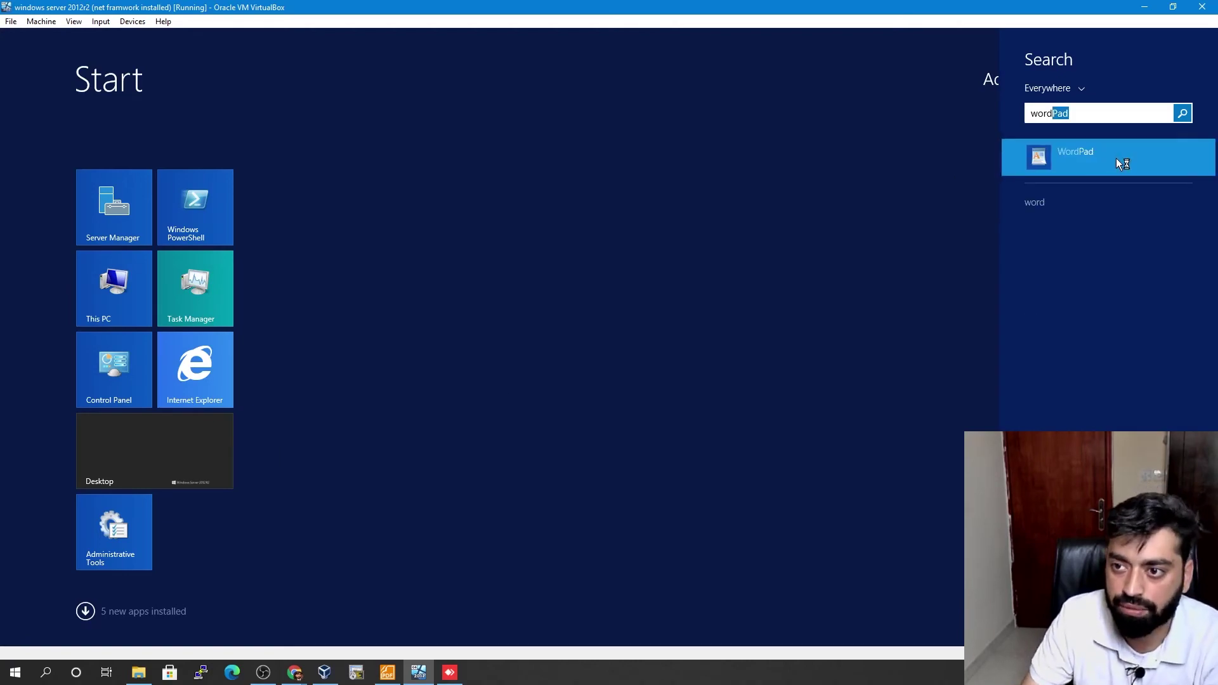
pyautogui.click(1117, 158)
pyautogui.click(943, 86)
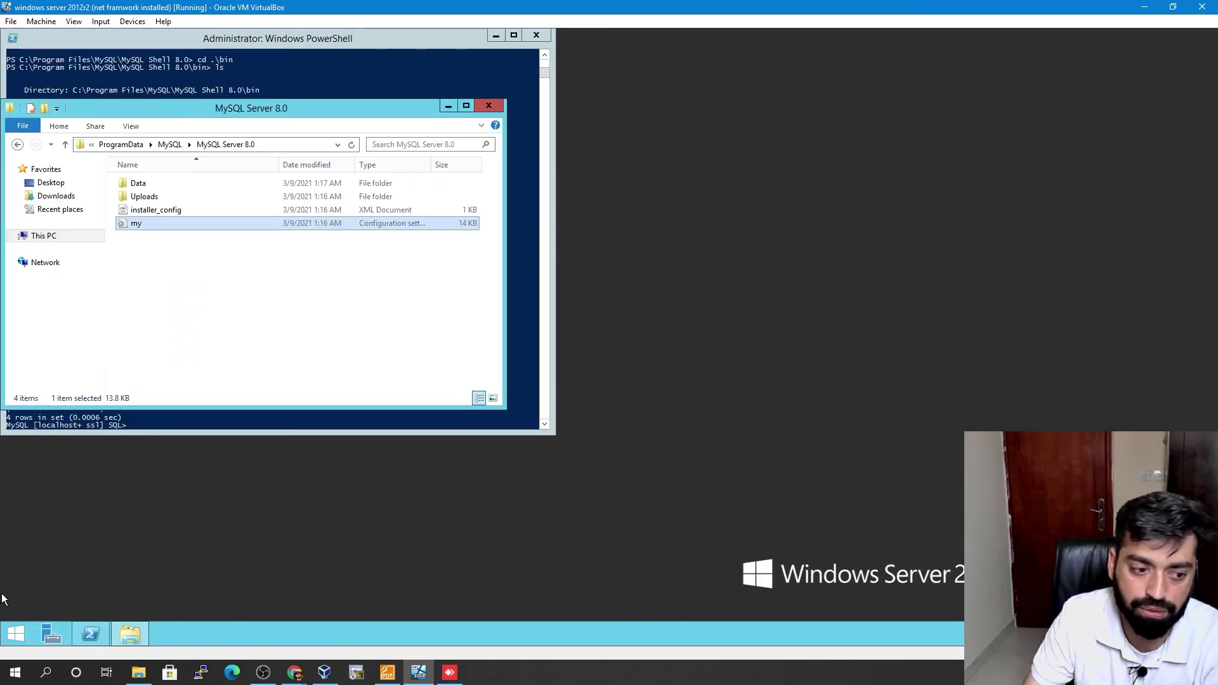
# - Search the Start screen for 'word' and close the empty results
pyautogui.click(15, 633)
pyautogui.write('wor')
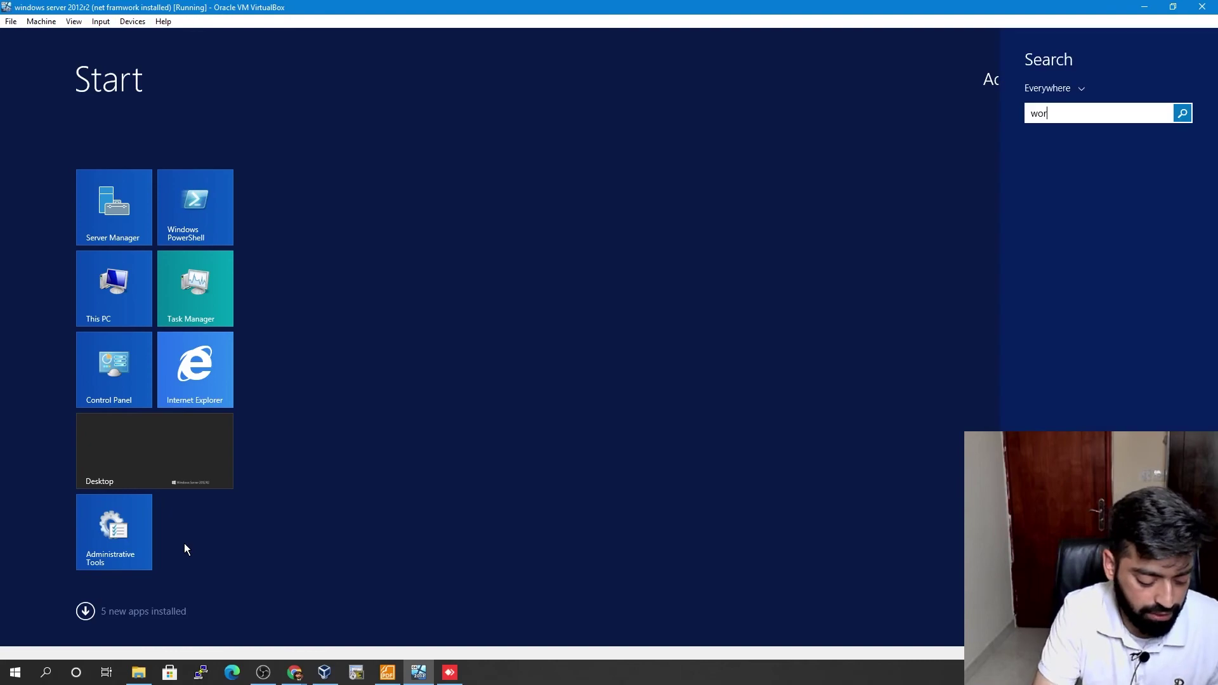
pyautogui.write('d')
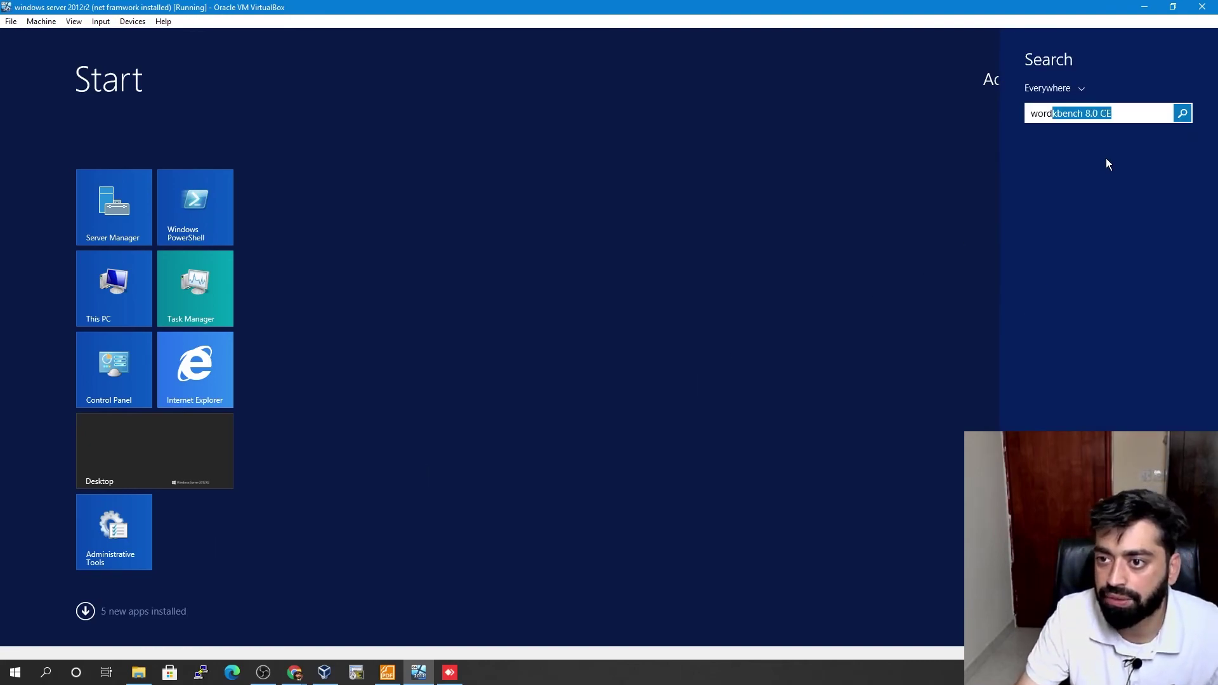
pyautogui.click(1134, 115)
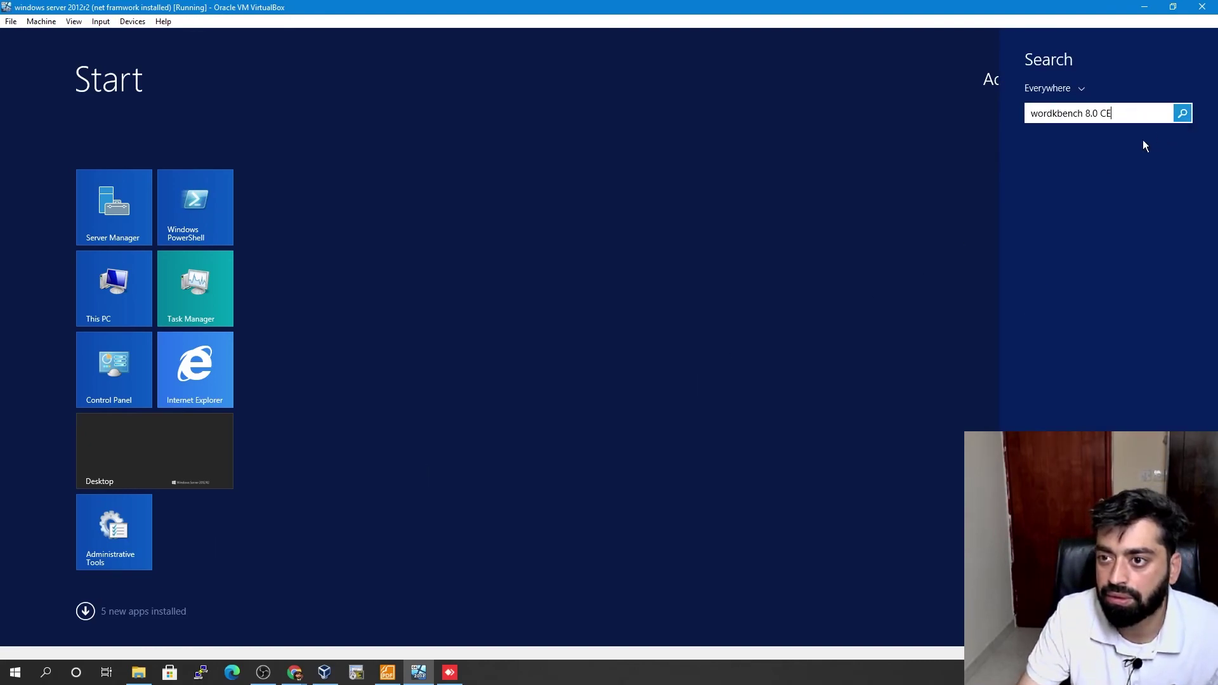
pyautogui.press('Return')
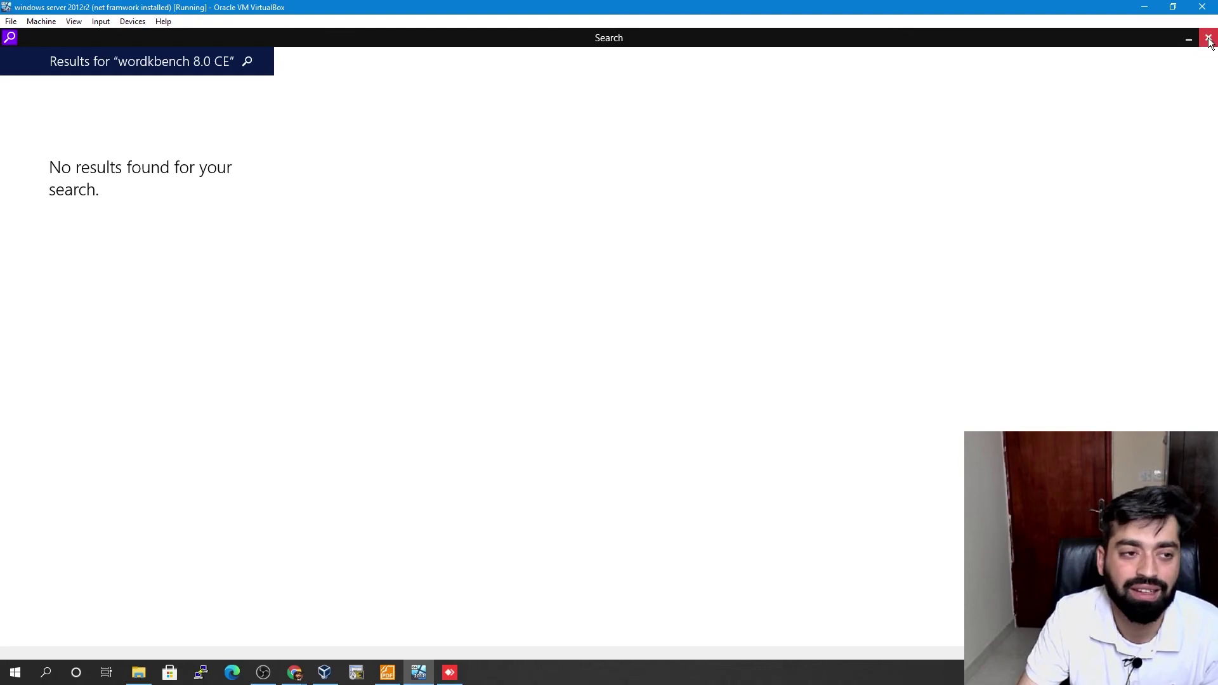
pyautogui.click(1207, 37)
# - Move PowerShell and the MySQL Server 8.0 folder aside, then list all installed apps
pyautogui.click(363, 82)
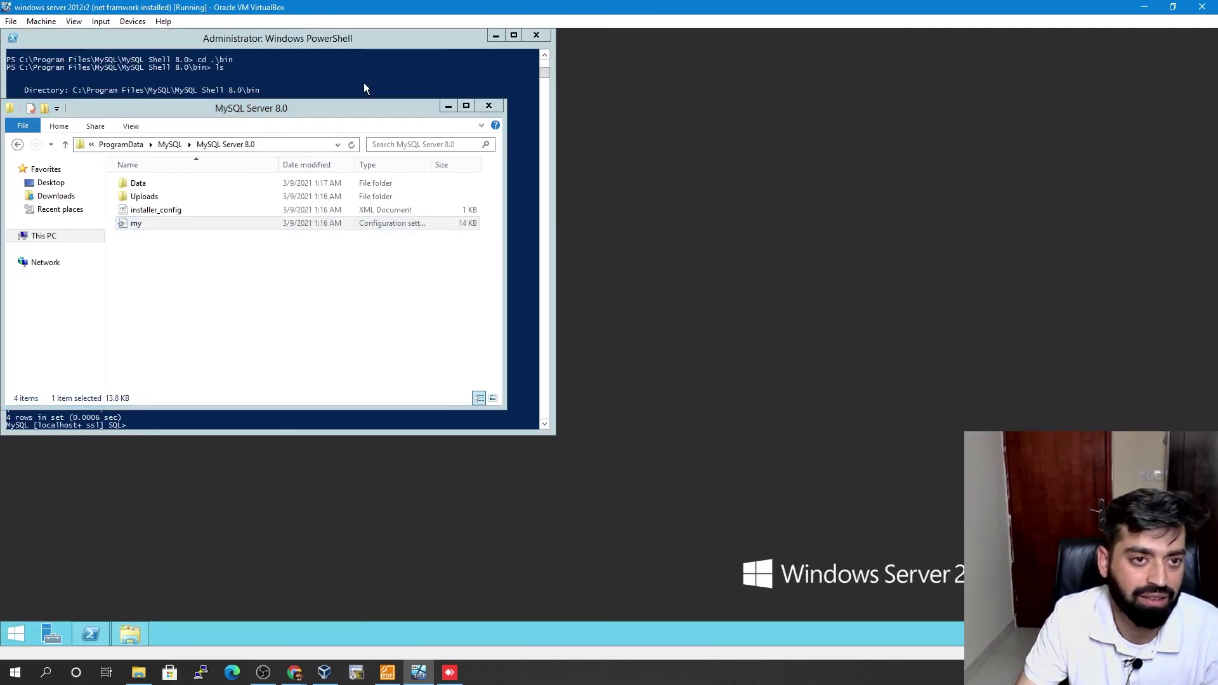
pyautogui.moveTo(413, 44); pyautogui.dragTo(903, 135)
pyautogui.moveTo(237, 105); pyautogui.dragTo(503, 94)
pyautogui.click(14, 634)
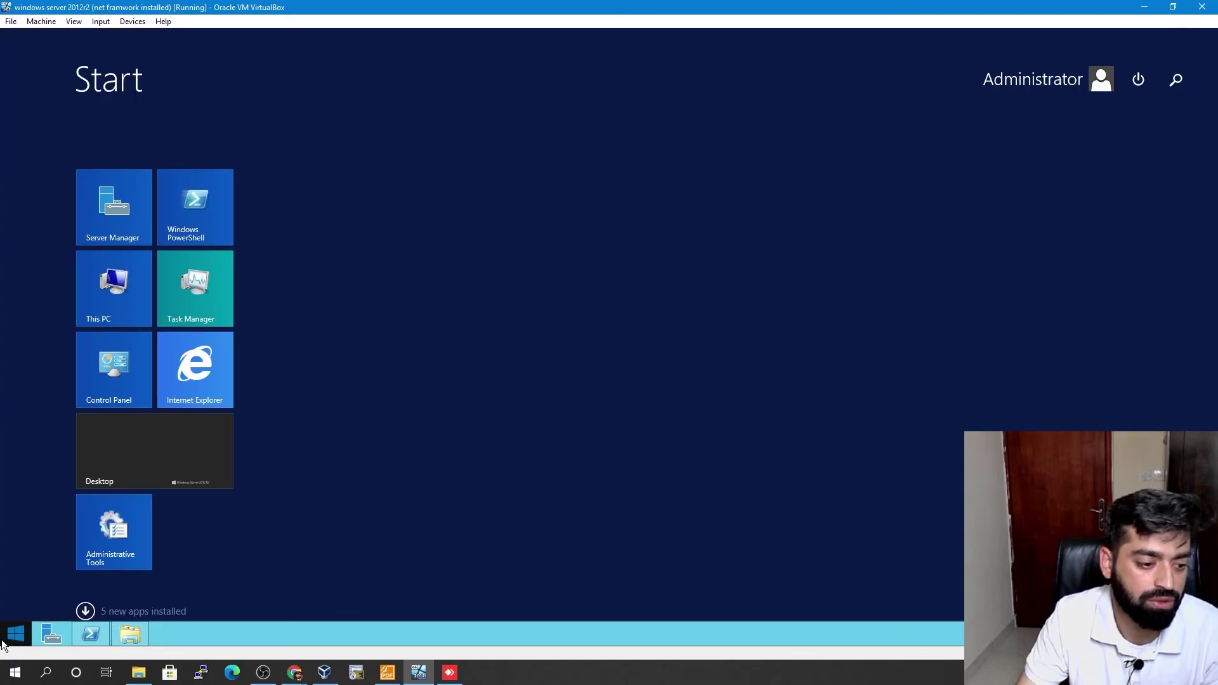
pyautogui.click(86, 613)
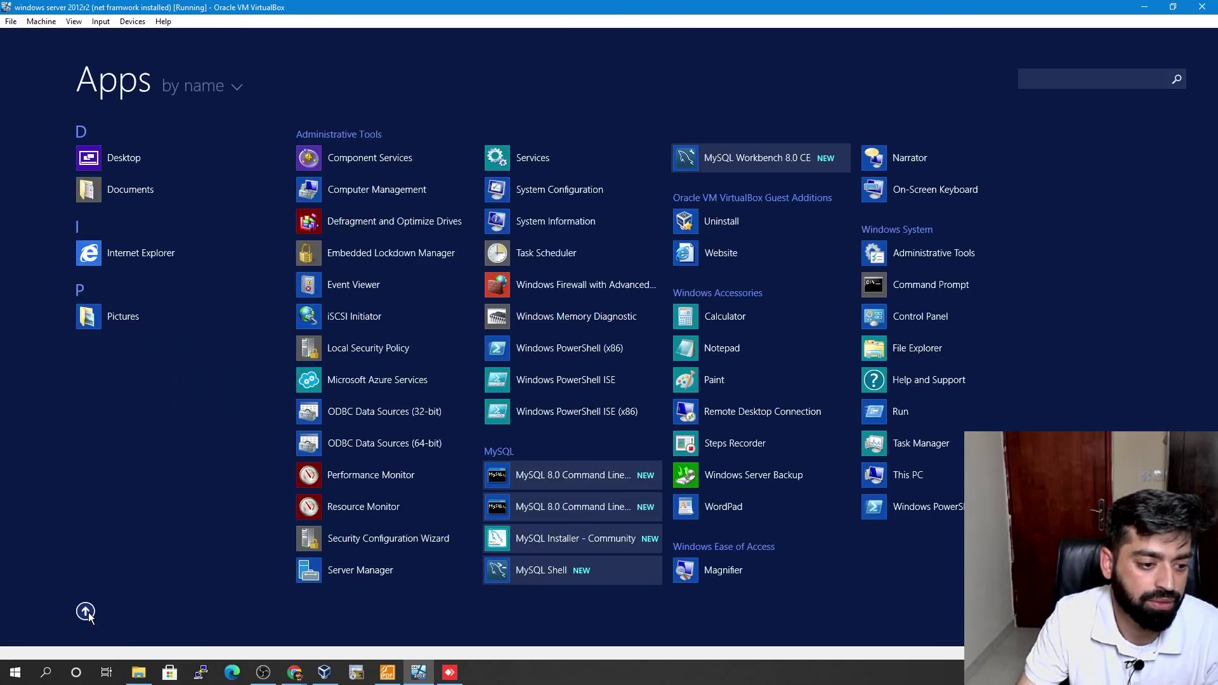
# - Launch MySQL Workbench 8.0 CE, connect to Local instance MySQL80, and expand the sys schema
pyautogui.click(761, 157)
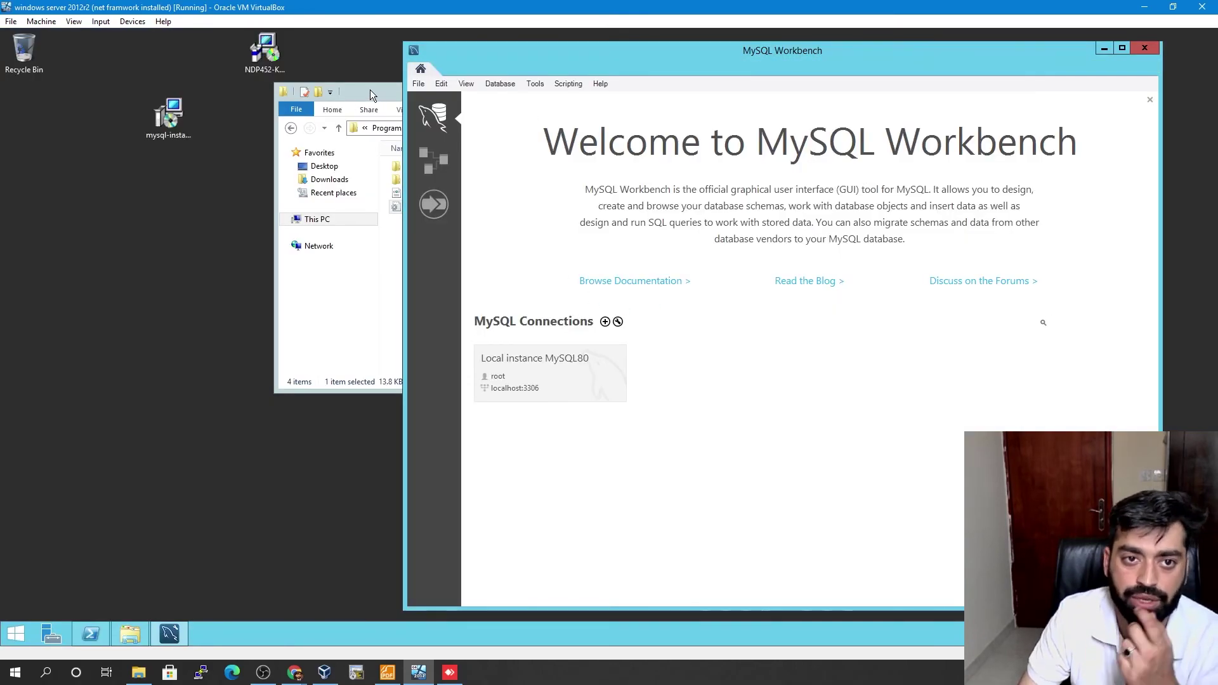
pyautogui.click(553, 369)
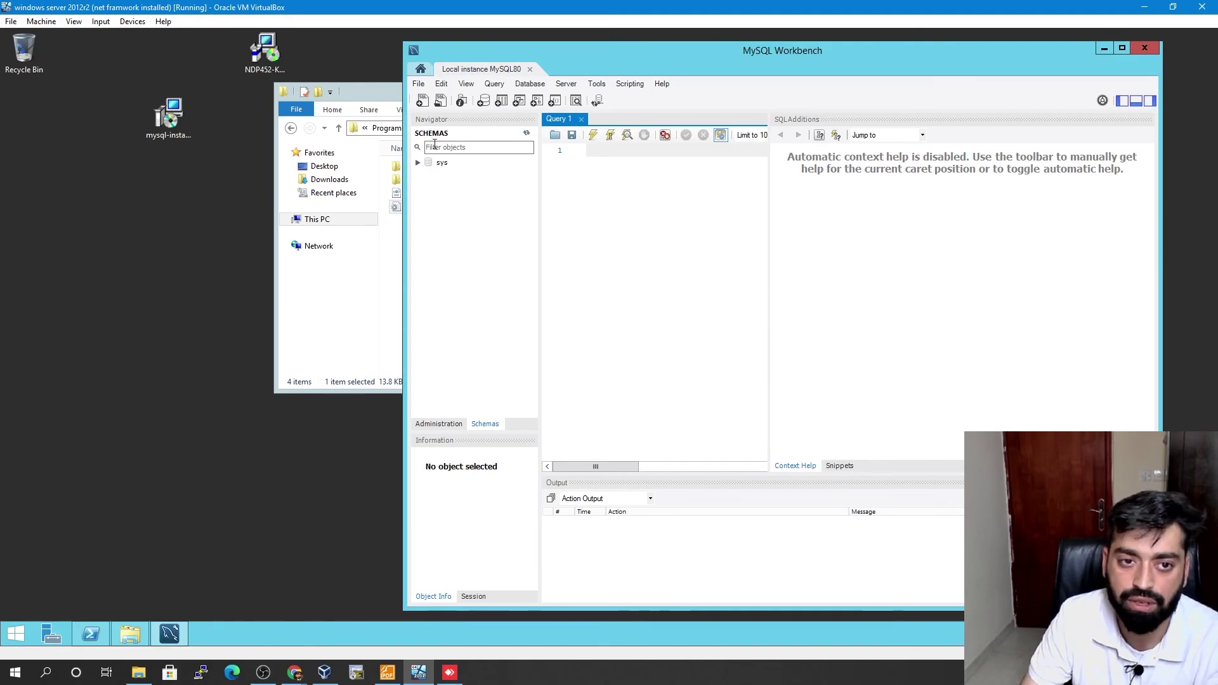
pyautogui.click(418, 165)
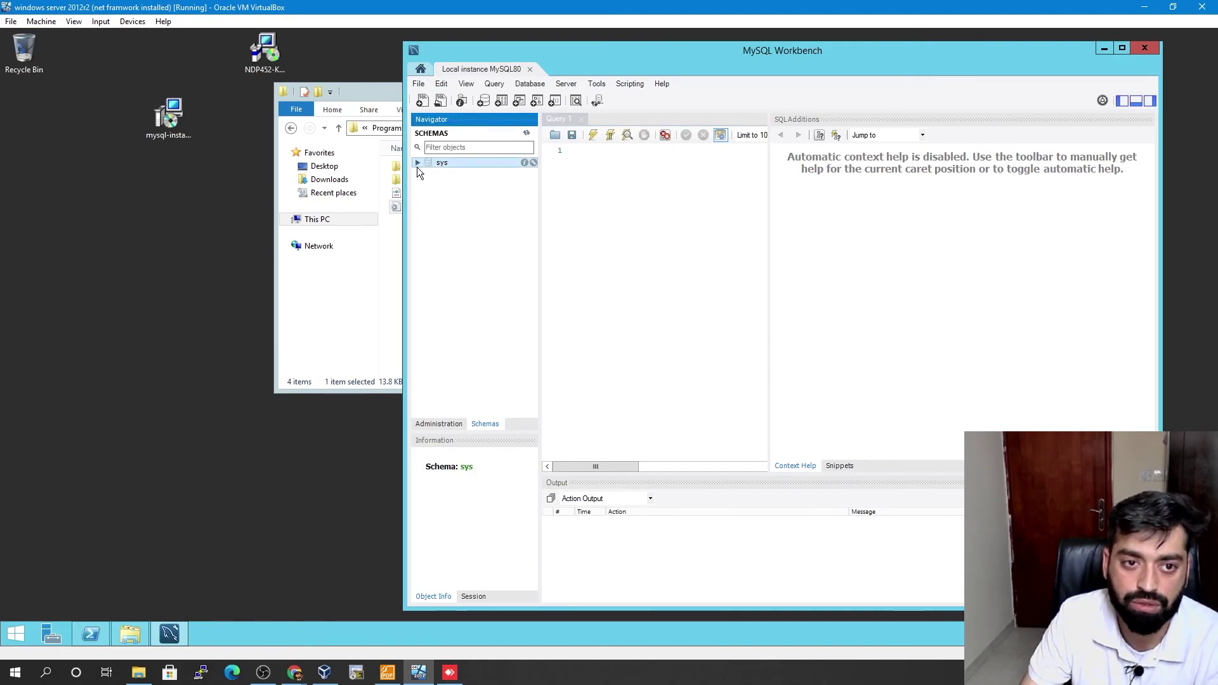
pyautogui.click(418, 164)
# - Run 'create database mughees;' at the MySQL Shell prompt in PowerShell
pyautogui.click(95, 636)
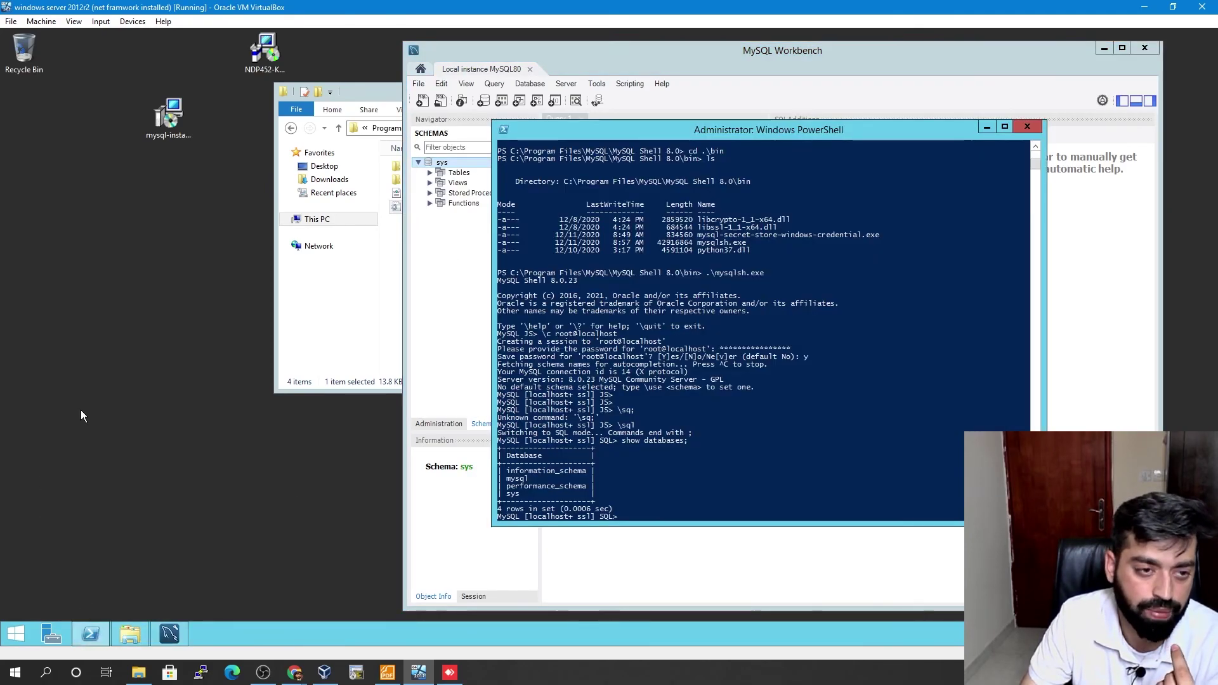
pyautogui.click(788, 456)
pyautogui.write('c')
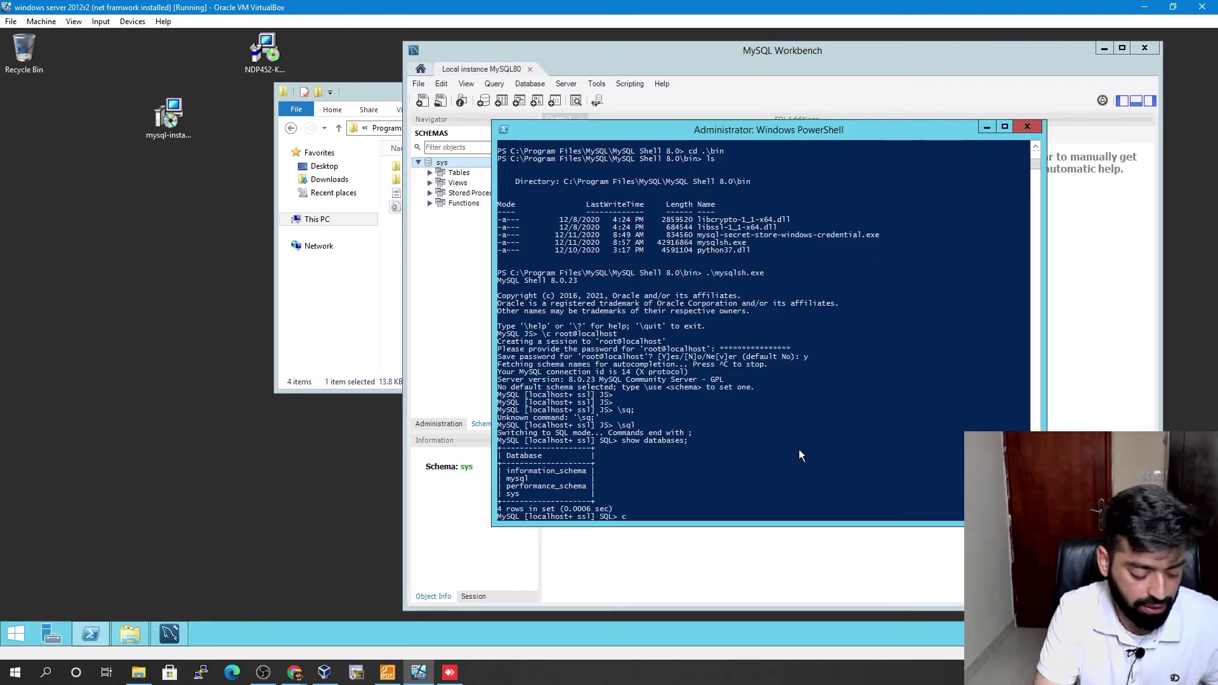
pyautogui.write('reate database mughees;')
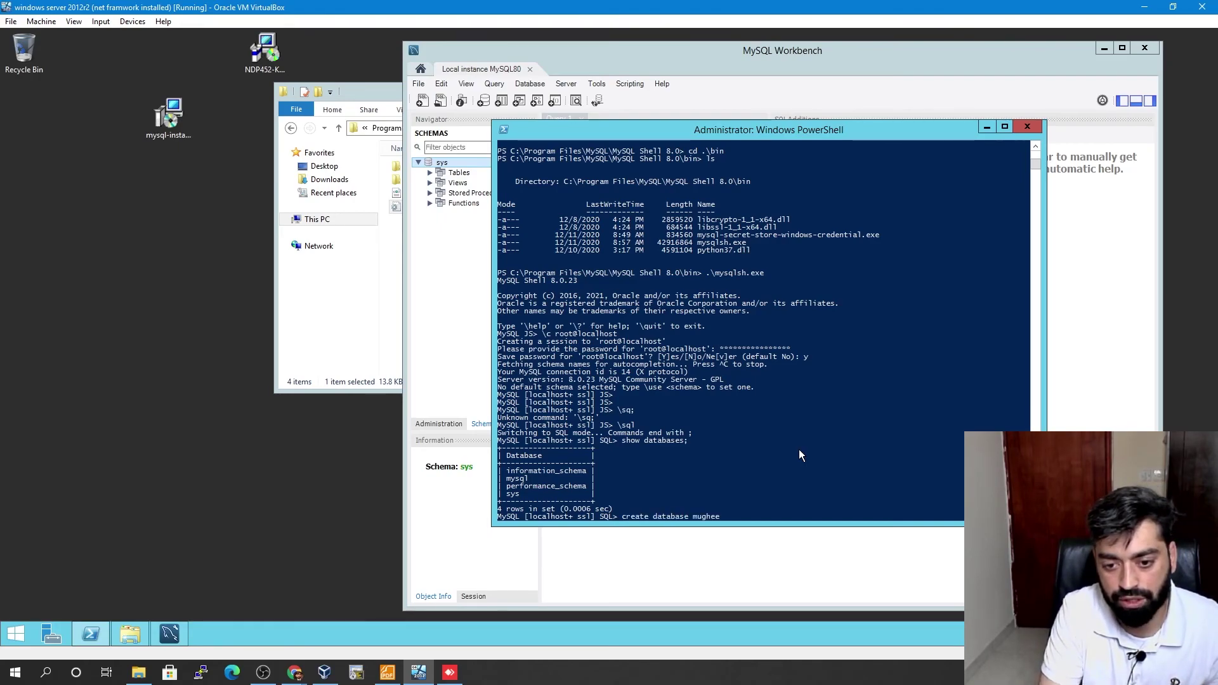
pyautogui.press('Return')
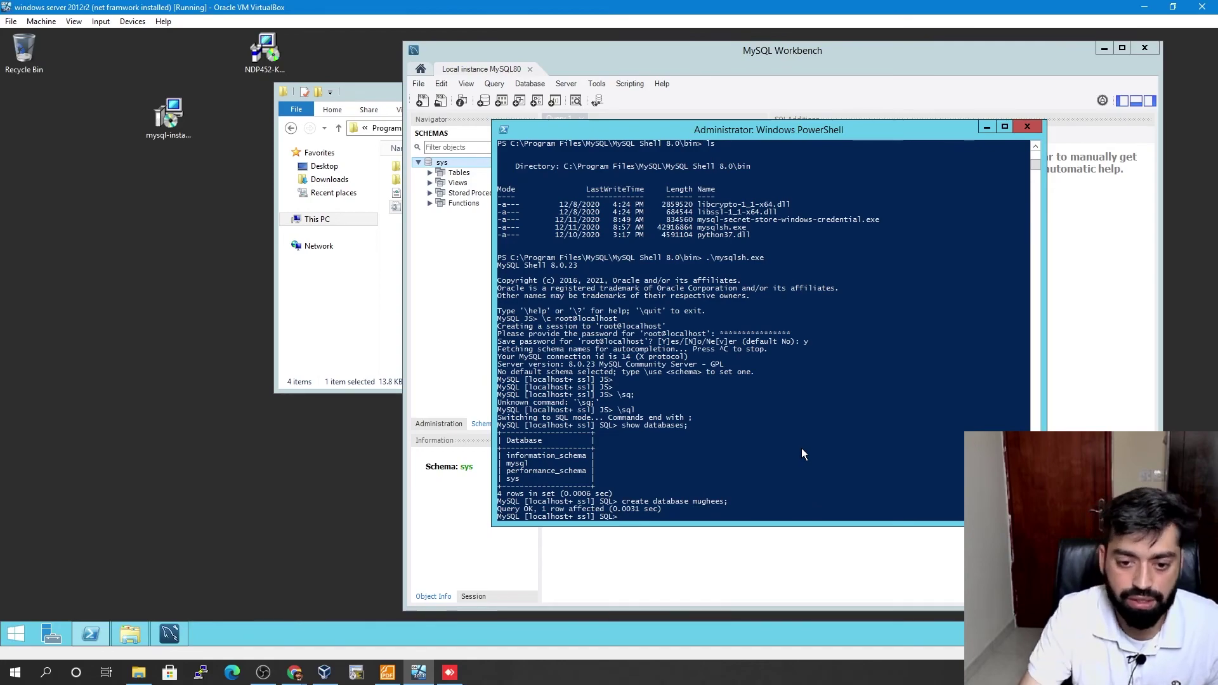
# - Refresh Workbench's schema list to show the mughees database, then minimize Workbench
pyautogui.click(461, 251)
pyautogui.click(527, 133)
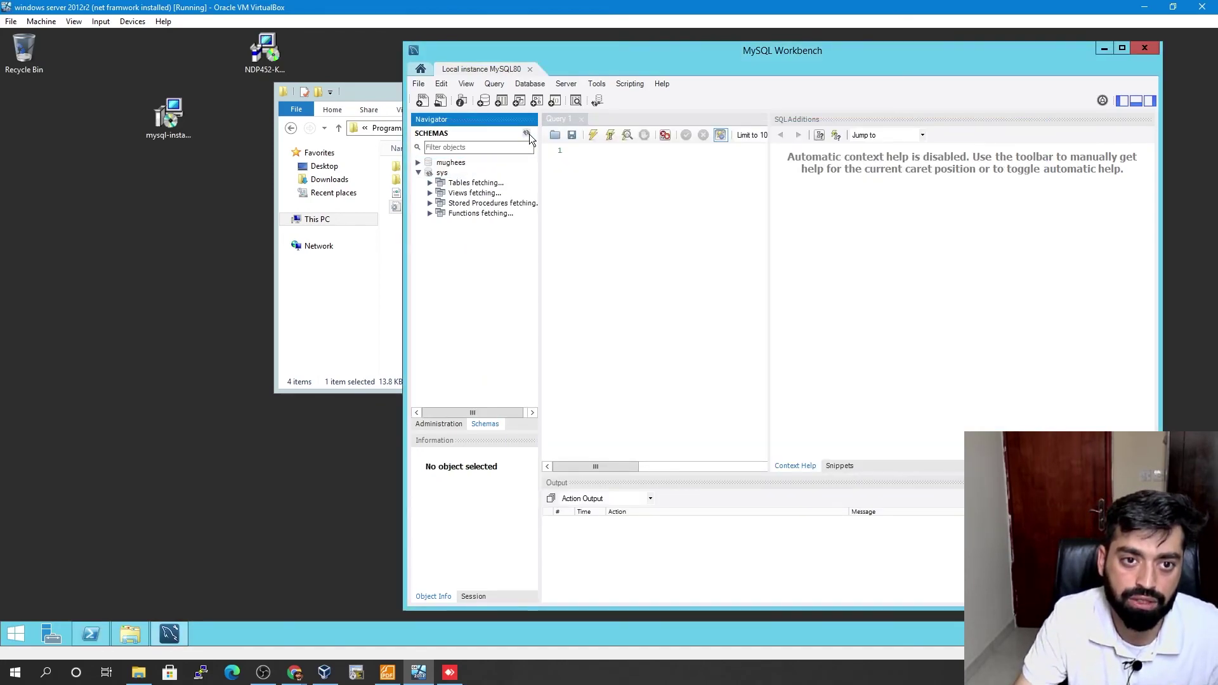
pyautogui.click(418, 162)
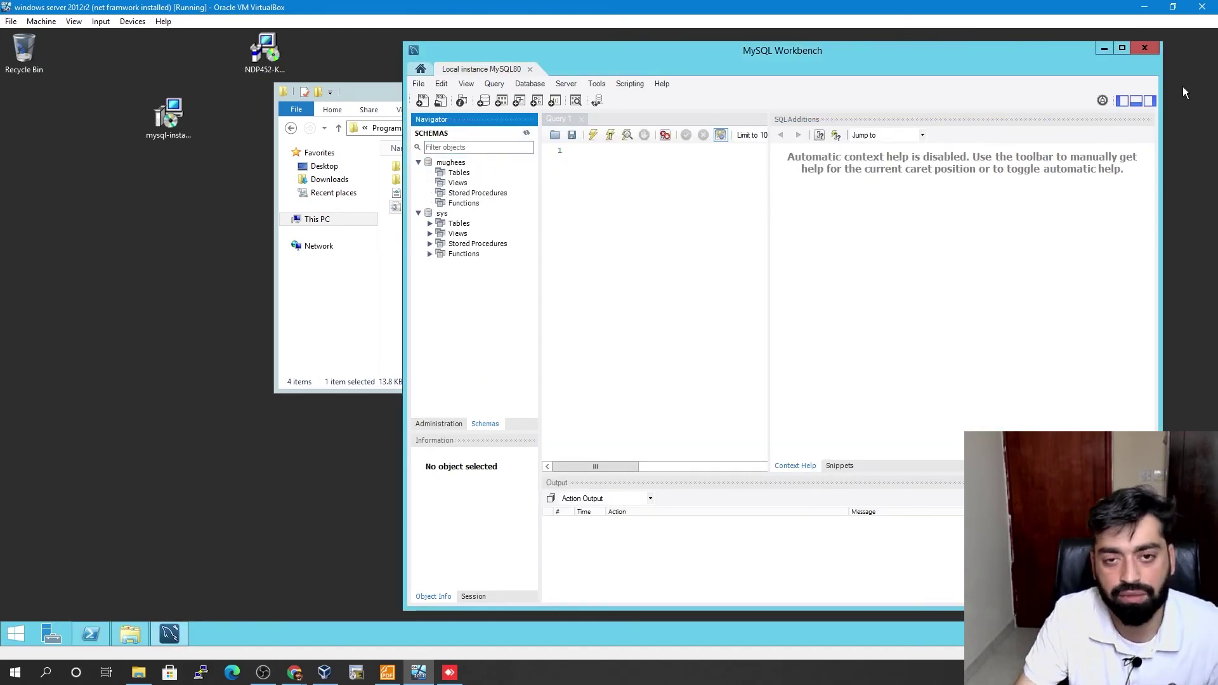
pyautogui.click(1104, 49)
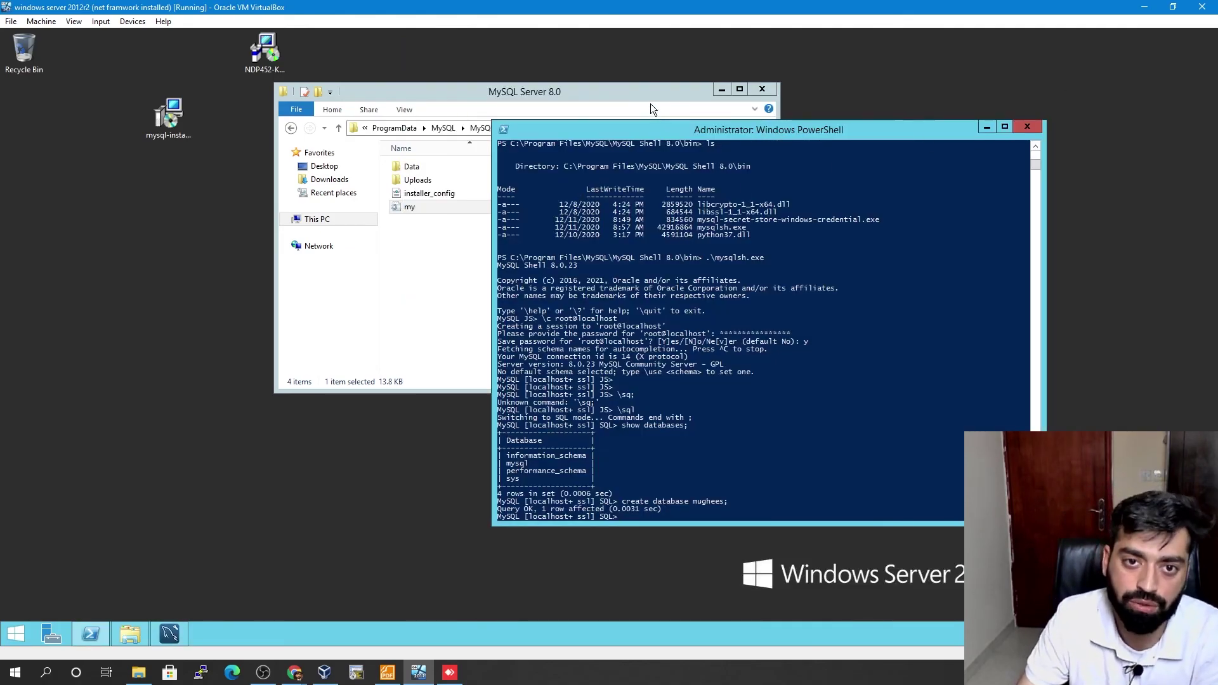
# - Reposition PowerShell and open the Services console from Server Manager's Tools menu
pyautogui.click(649, 97)
pyautogui.click(910, 190)
pyautogui.moveTo(848, 132); pyautogui.dragTo(689, 118)
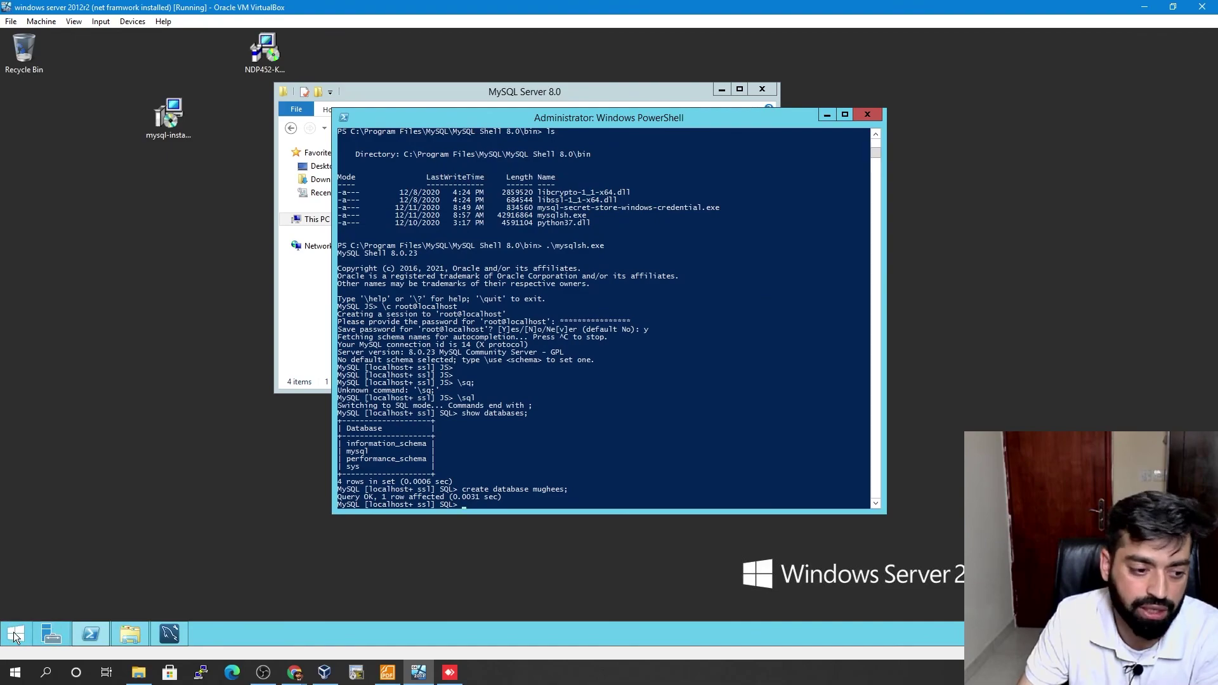
pyautogui.click(17, 635)
pyautogui.click(150, 224)
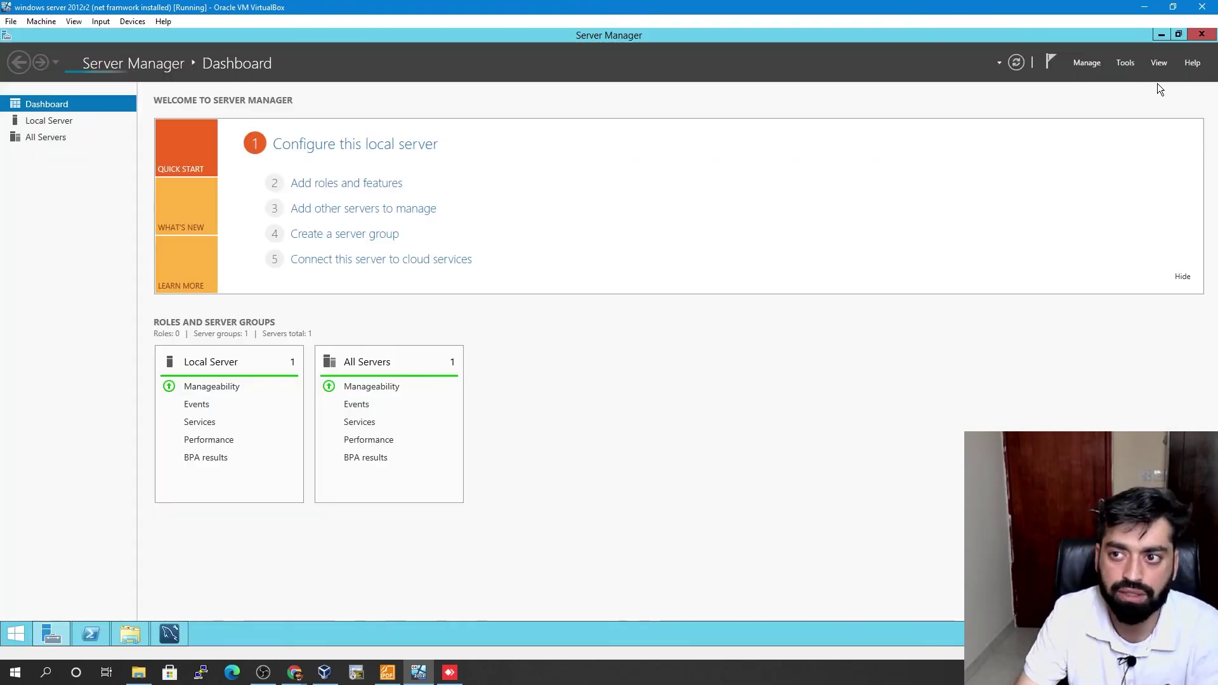
pyautogui.click(1124, 63)
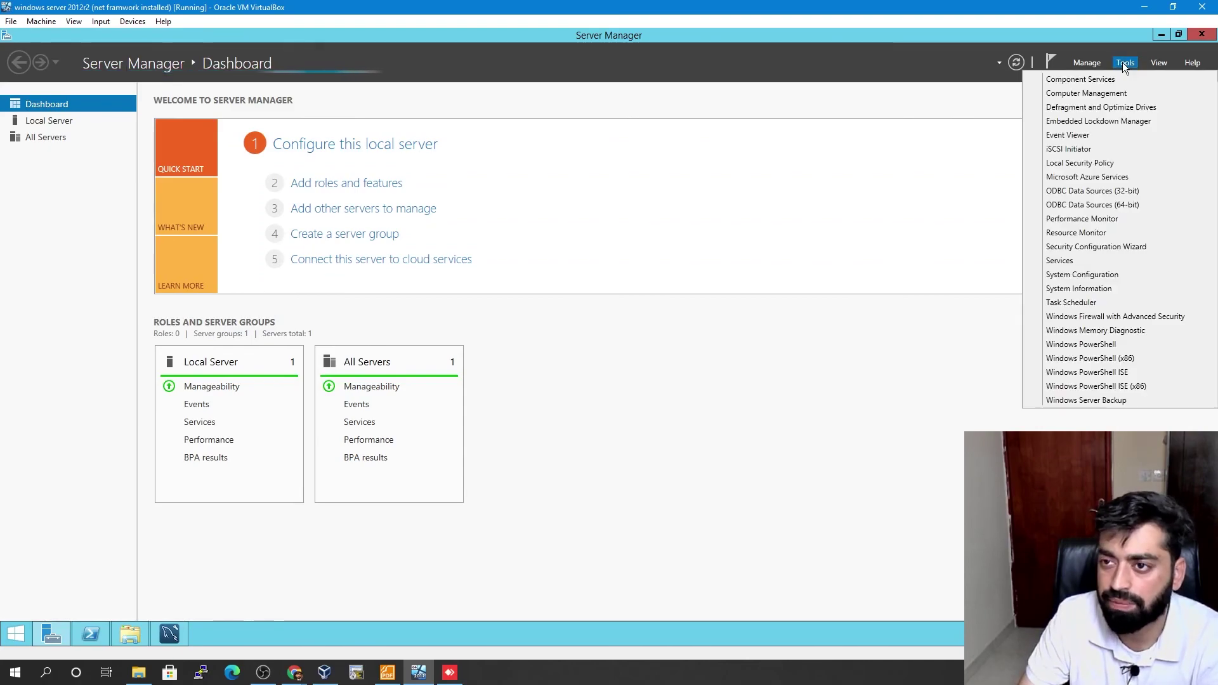
pyautogui.click(1069, 262)
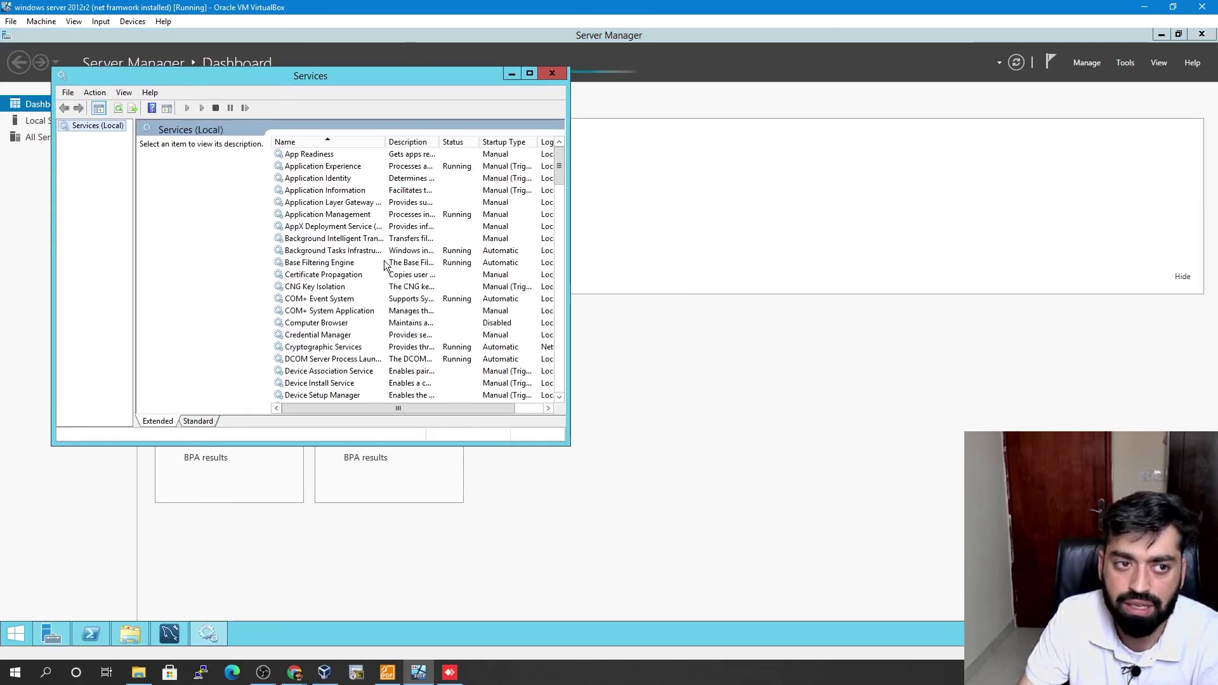
# - Select the MySQL80 service and restart it
pyautogui.click(336, 320)
pyautogui.press('m')
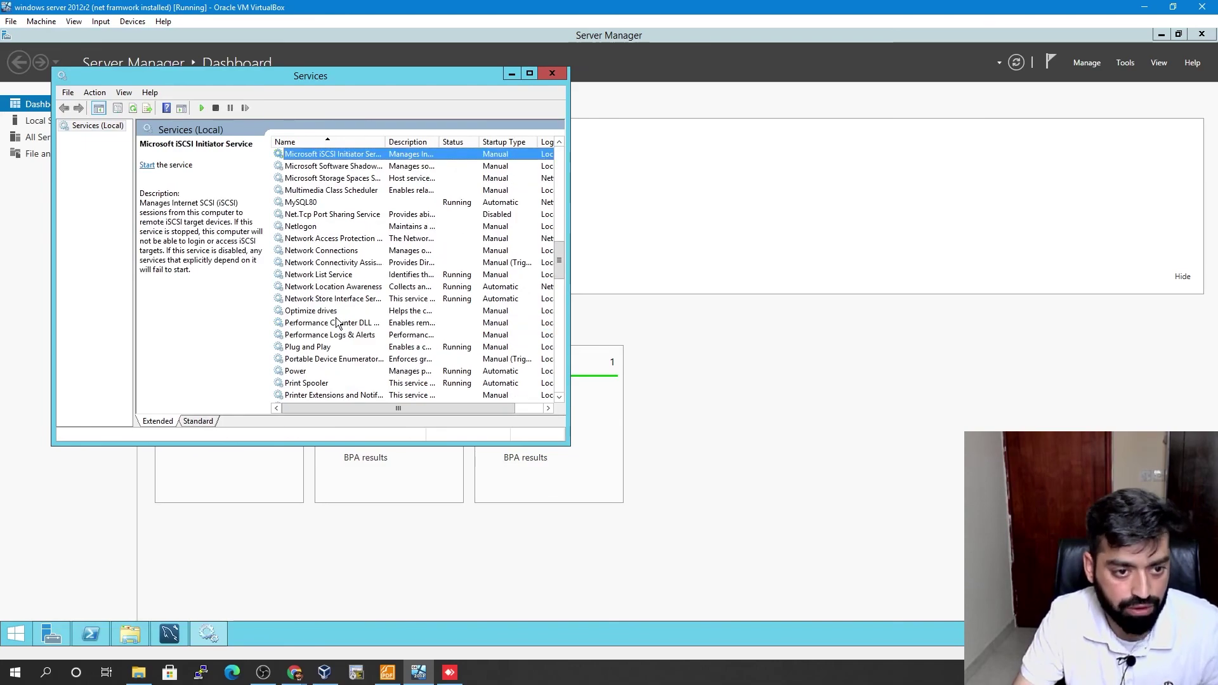
pyautogui.click(311, 203)
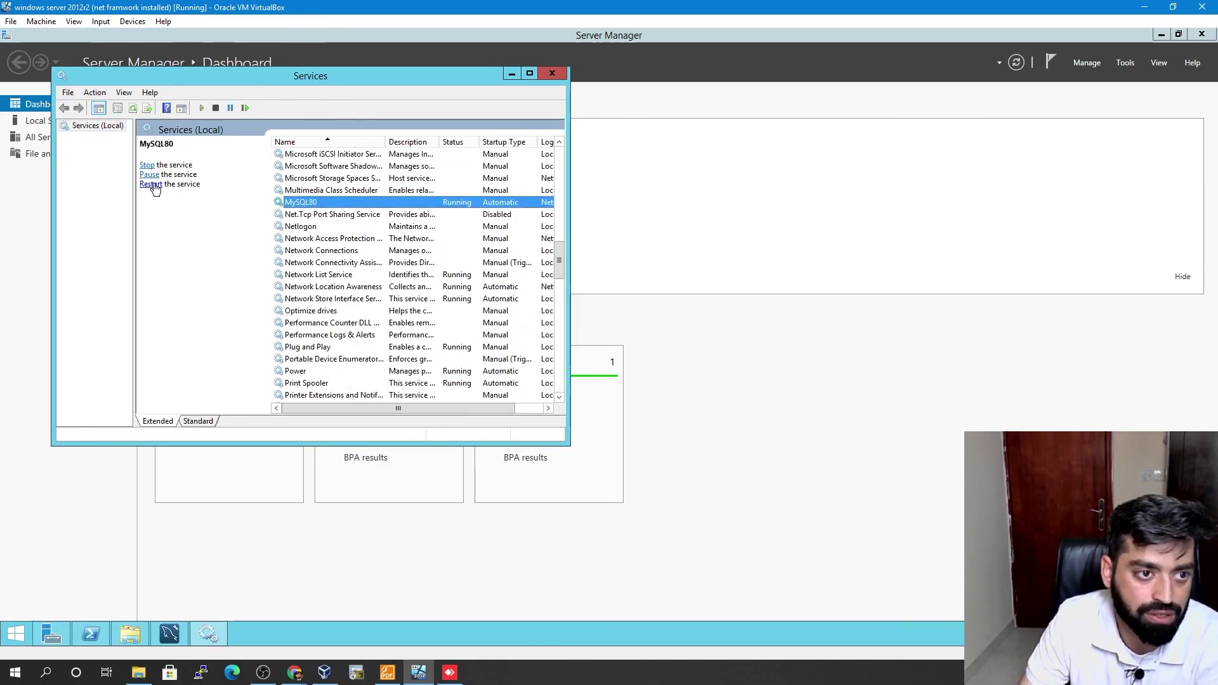
pyautogui.click(151, 185)
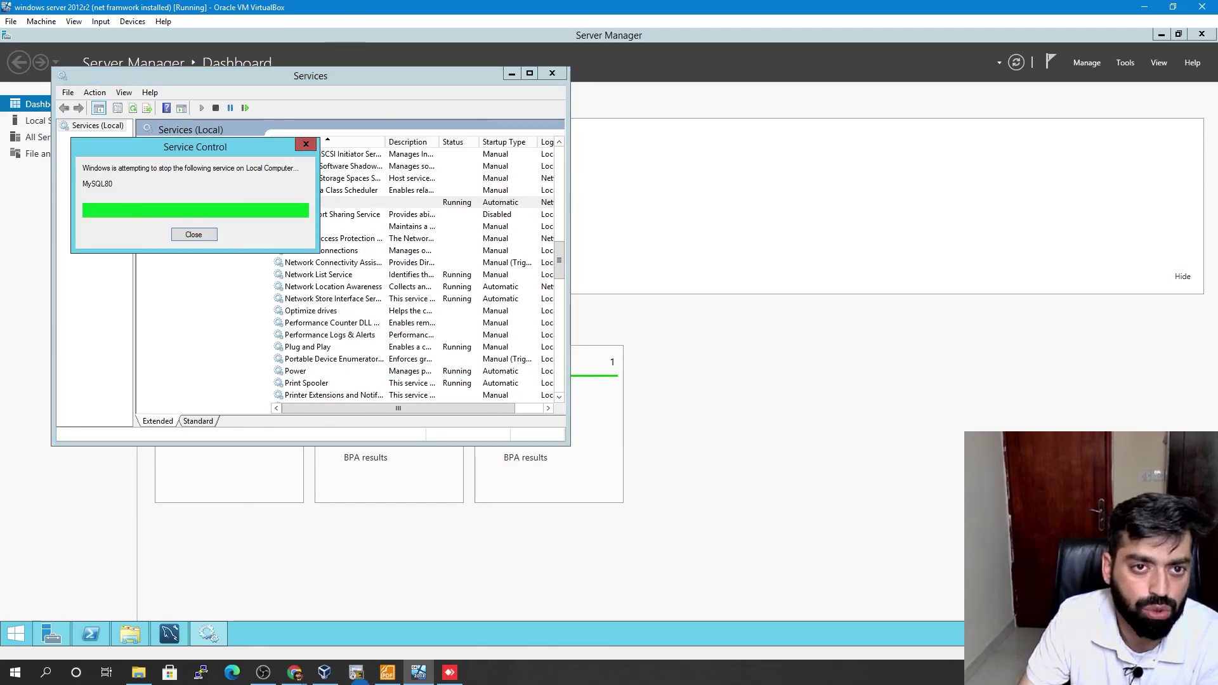
pyautogui.click(262, 674)
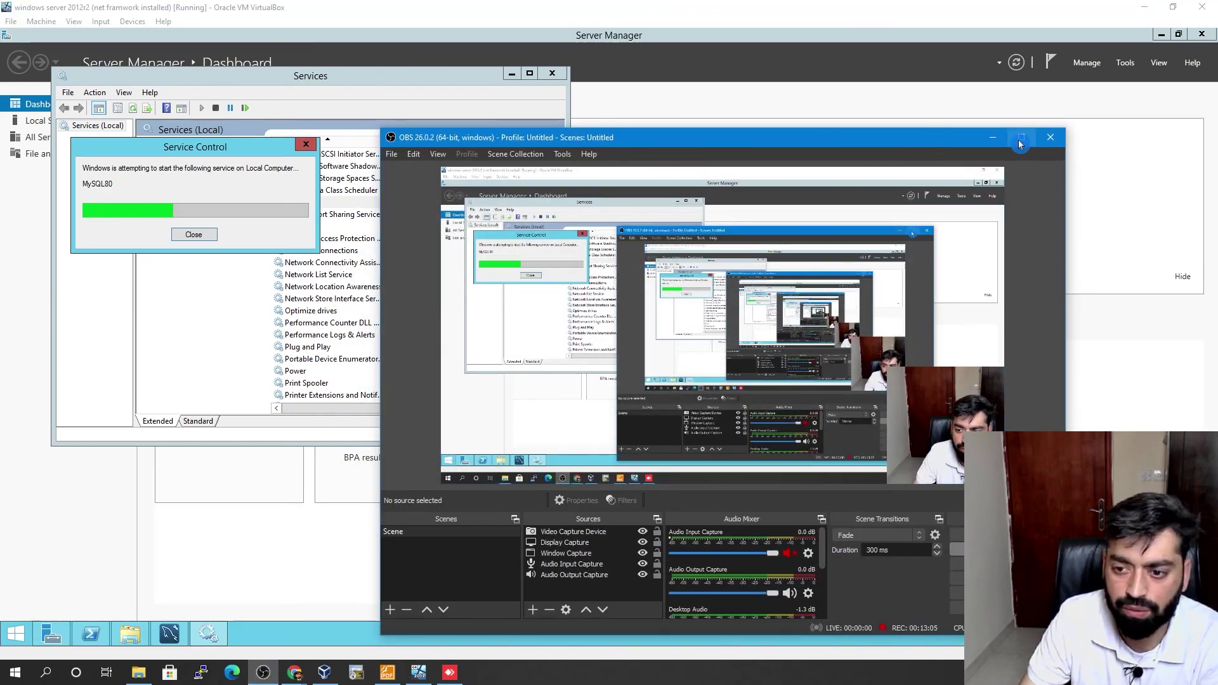
pyautogui.click(994, 137)
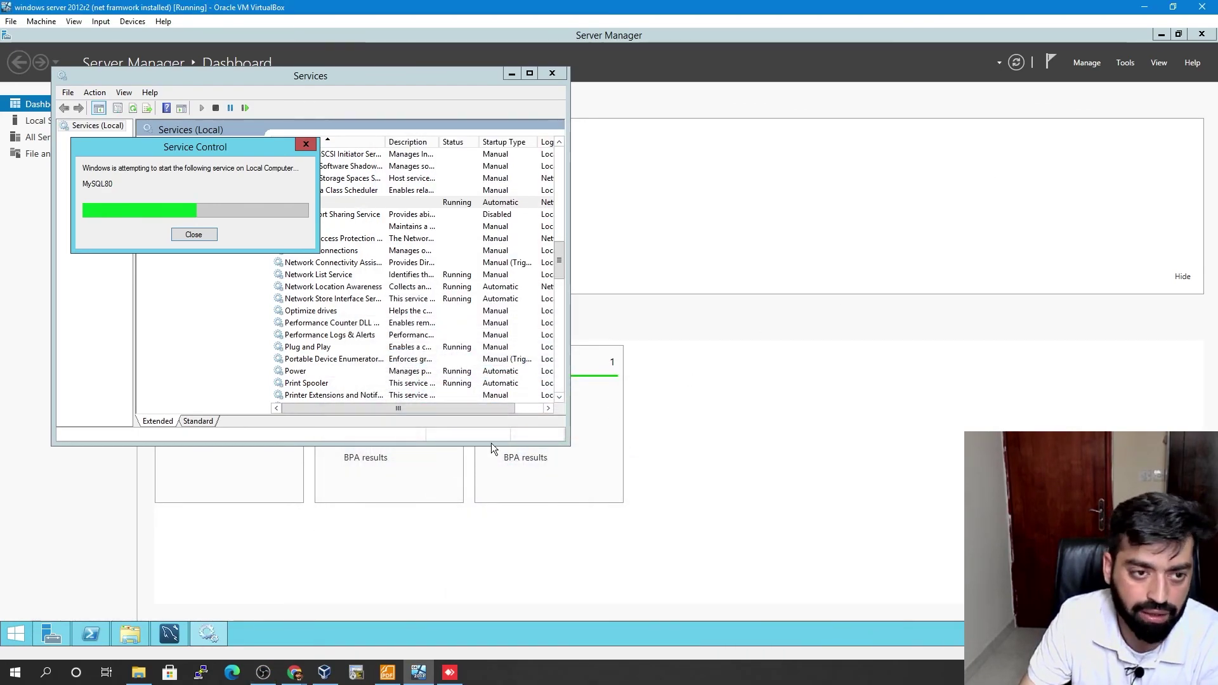